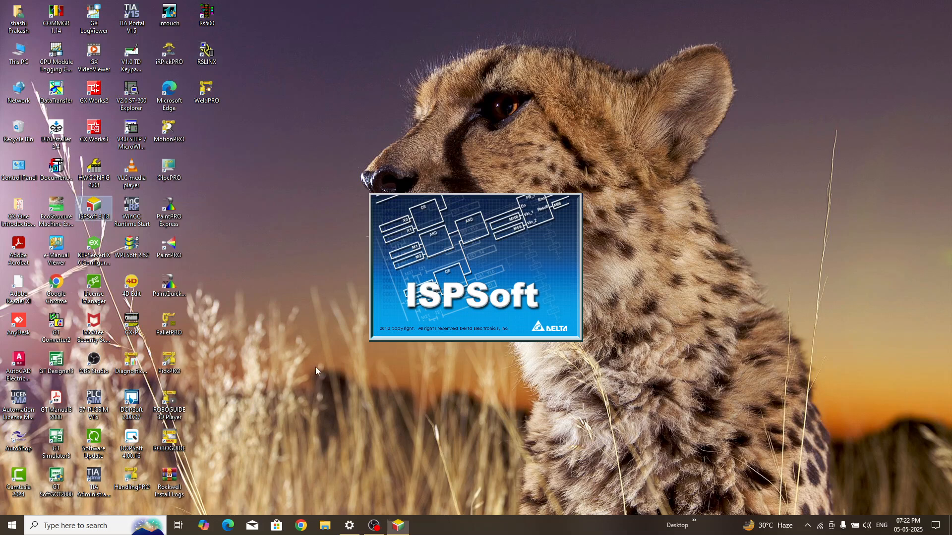
Launch DOPSoft and start a new HMI project
double_click(125, 438)
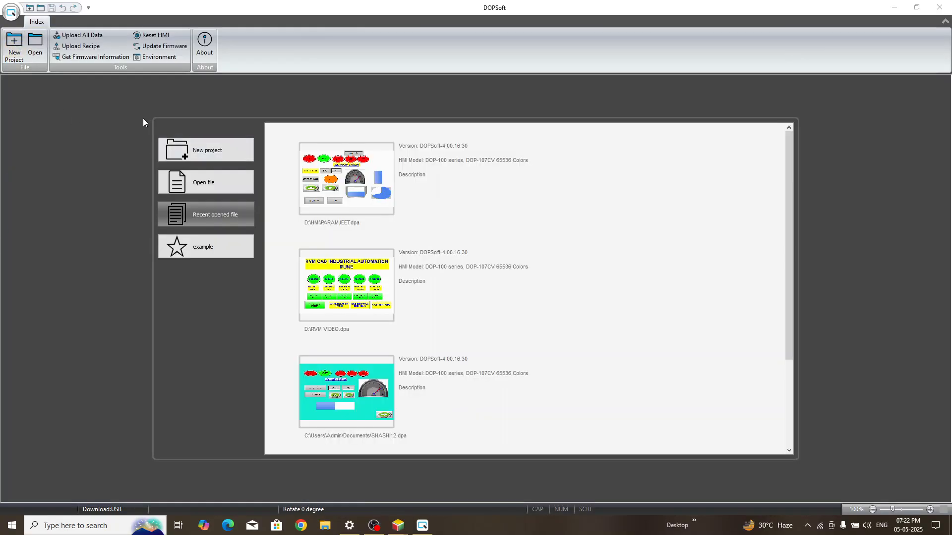
click(14, 48)
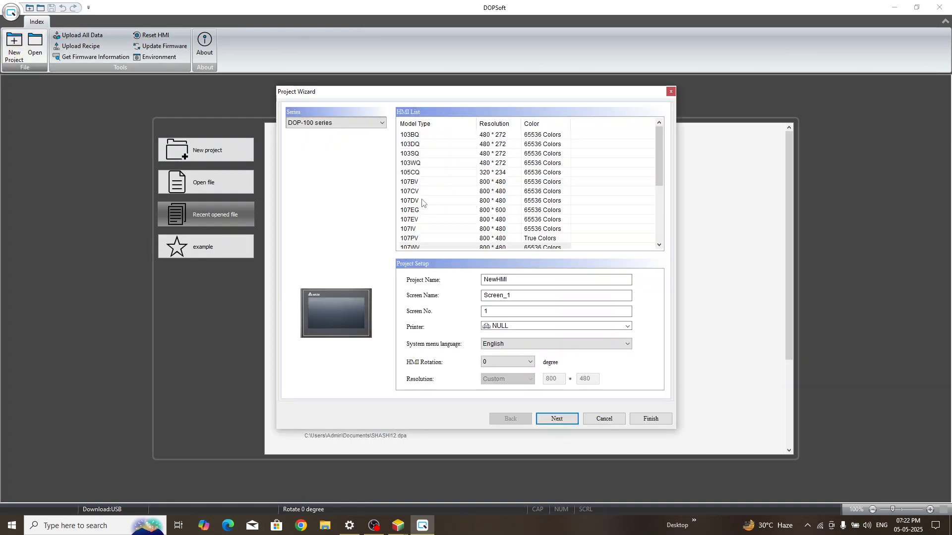
Open COMMGR, start the existing DVP Simulator driver on port 10002, and close the COMMGR window
click(805, 527)
right_click(837, 469)
click(857, 477)
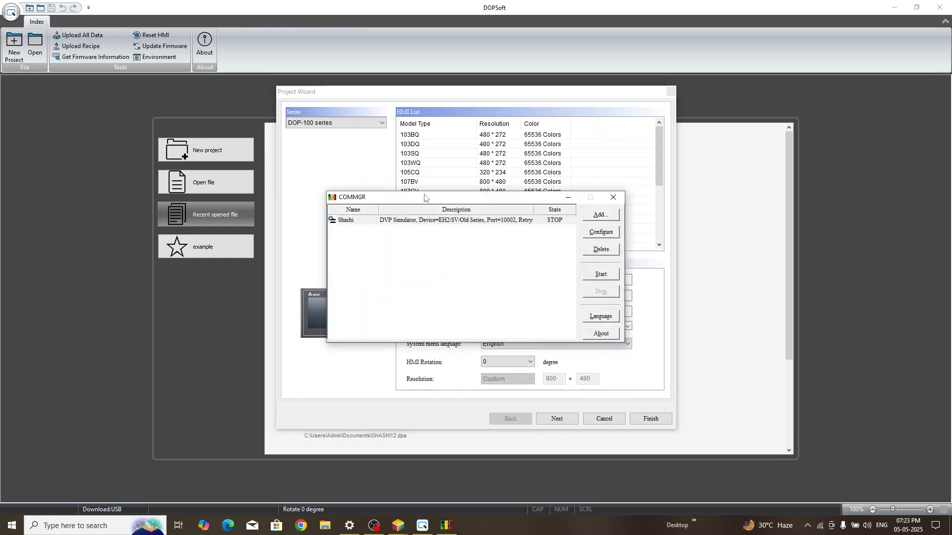
click(426, 221)
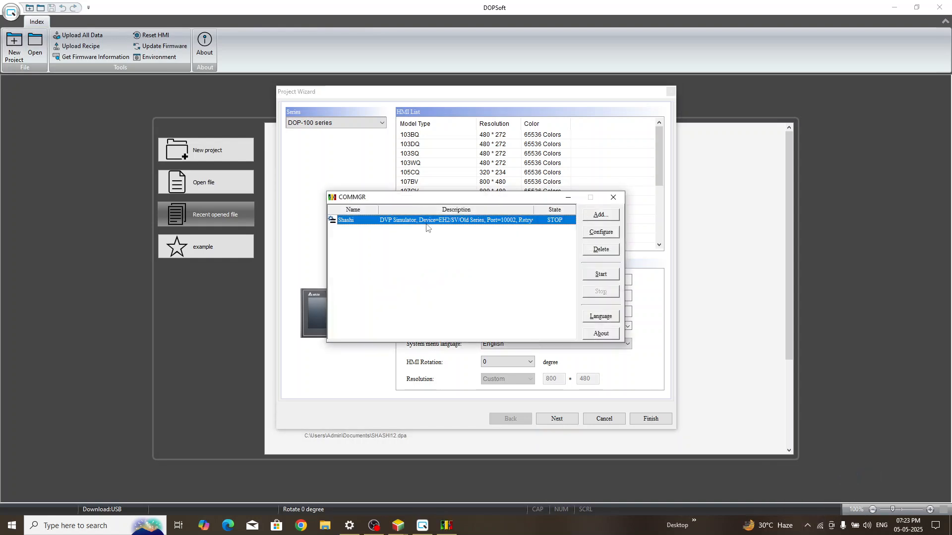
click(591, 275)
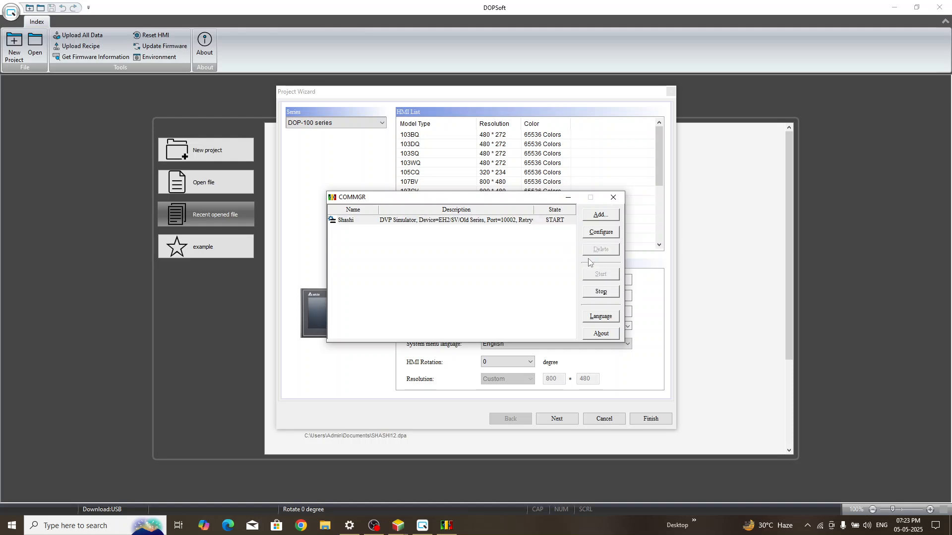
click(610, 198)
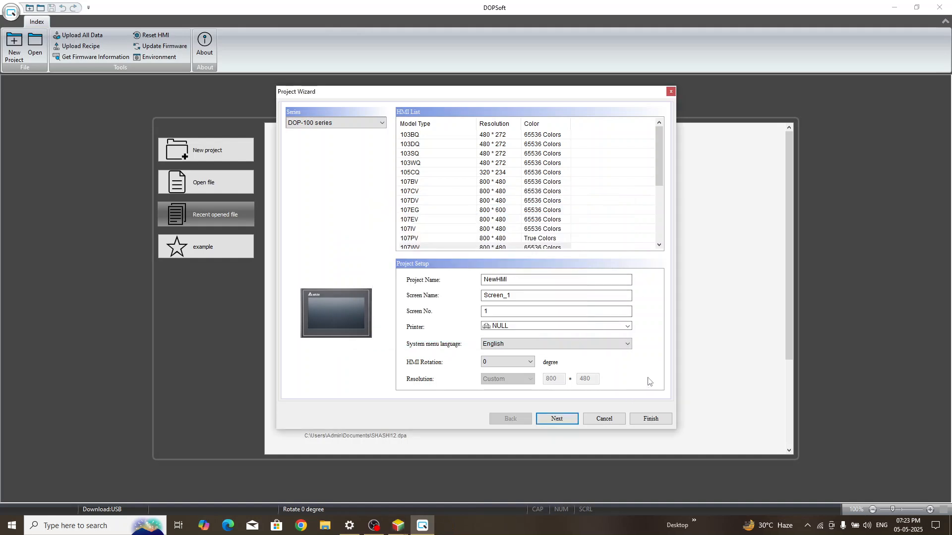
Choose the 107CV model of the DOP-100 series for the new project and proceed to the communication settings
click(426, 201)
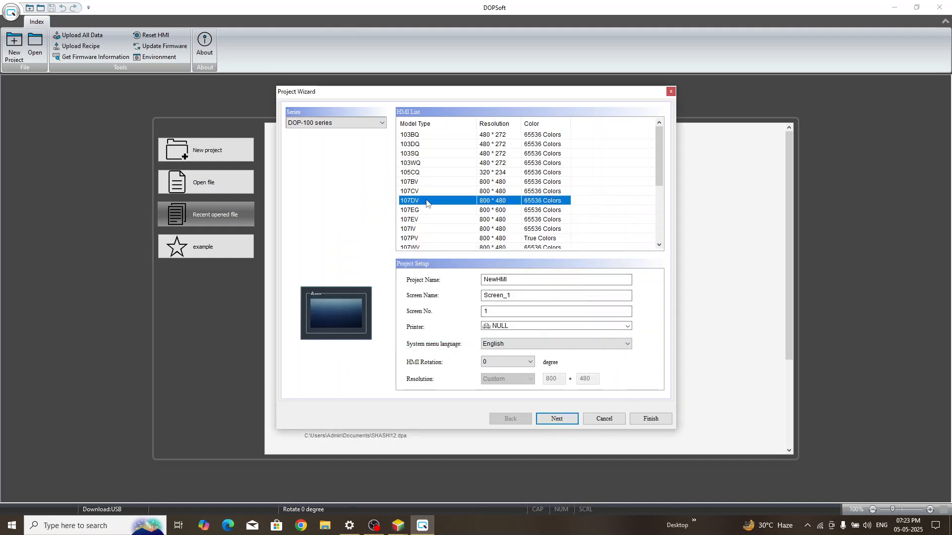
click(412, 191)
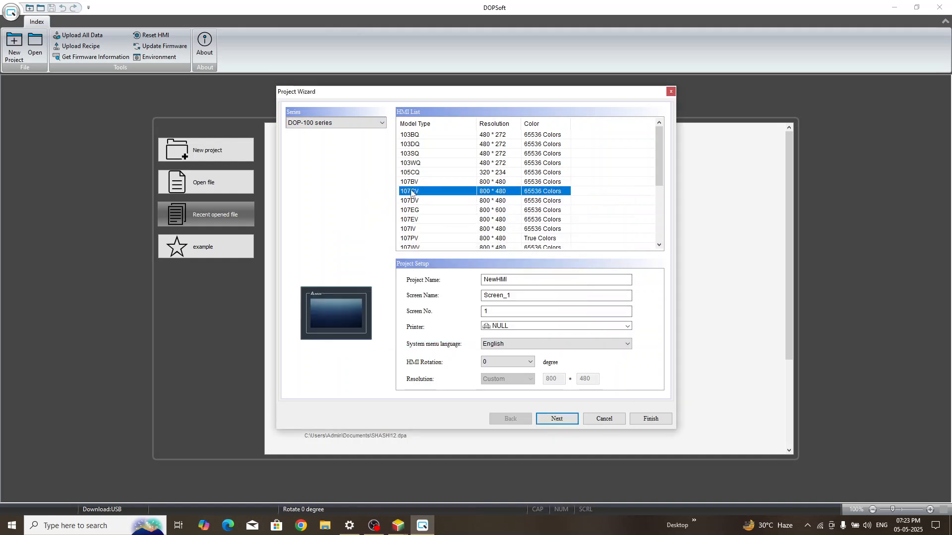
click(558, 417)
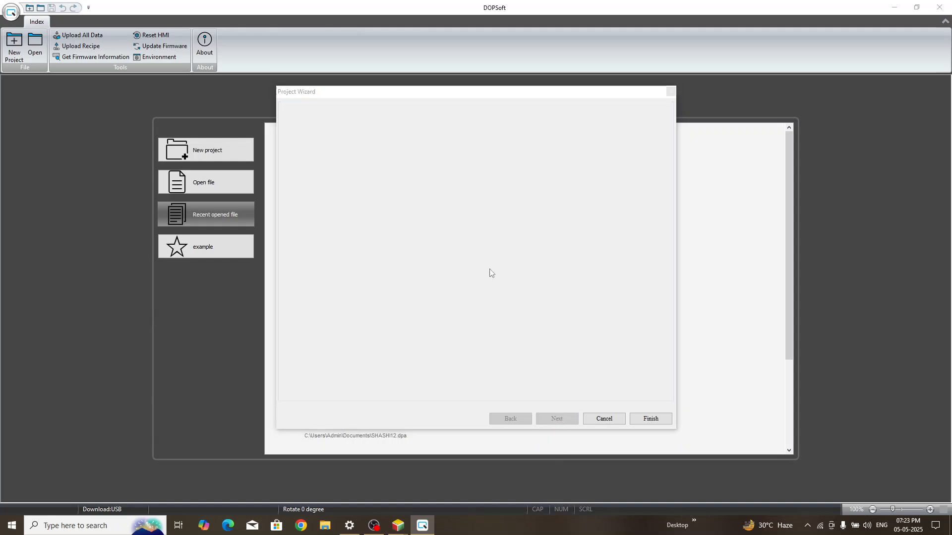
Set the COM2 link to RS232, assign the DVP Simulator driver for communication, and finish creating the HMI project
click(469, 258)
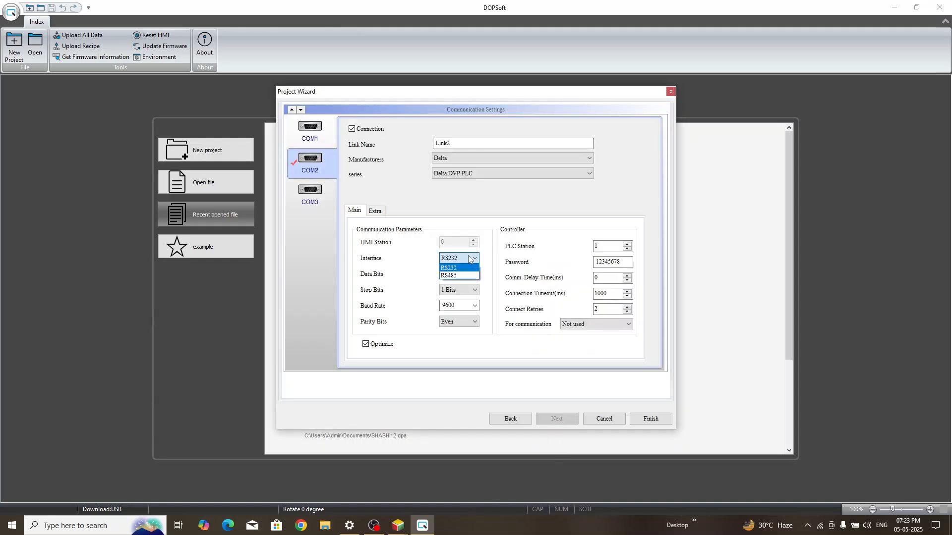
click(450, 268)
click(595, 325)
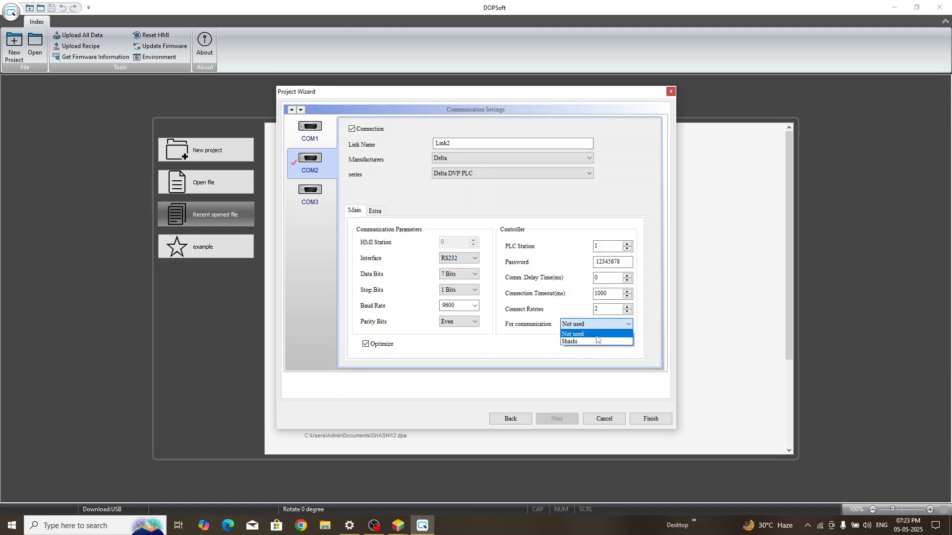
click(597, 341)
click(651, 419)
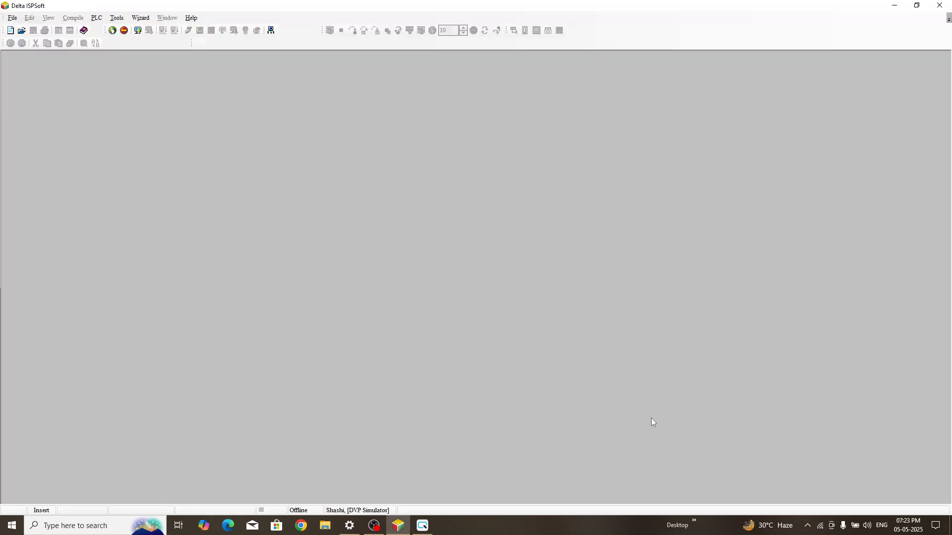
click(426, 525)
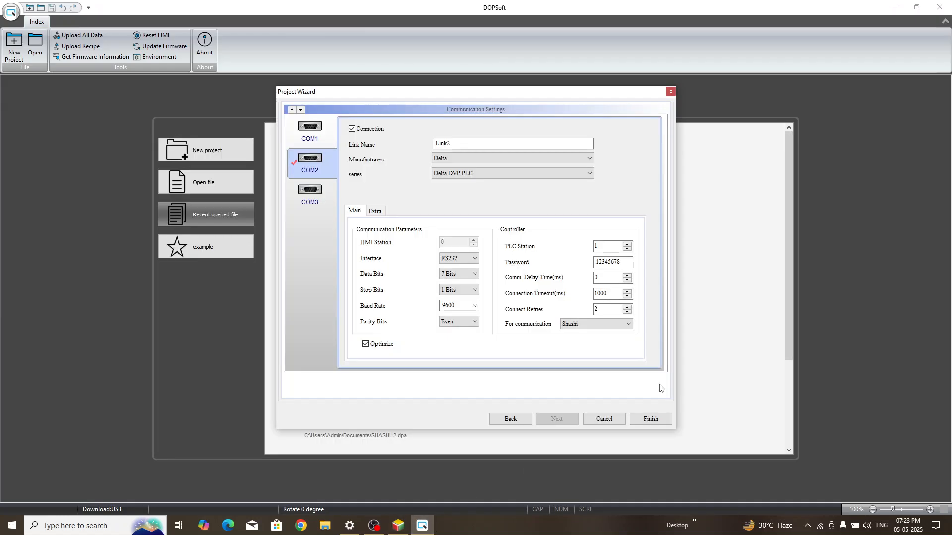
click(650, 419)
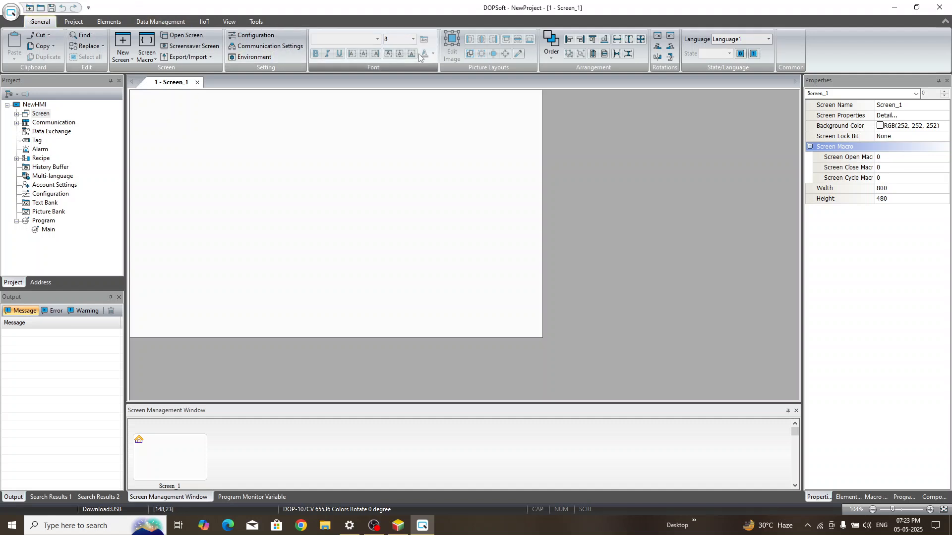
Examine the project, element, data management, IIoT and view commands available for the new HMI project
click(75, 22)
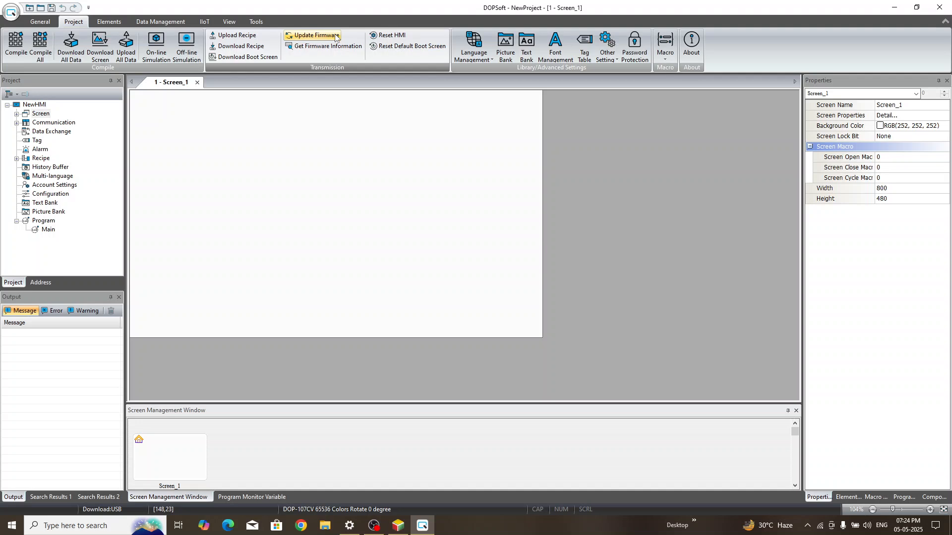
click(104, 22)
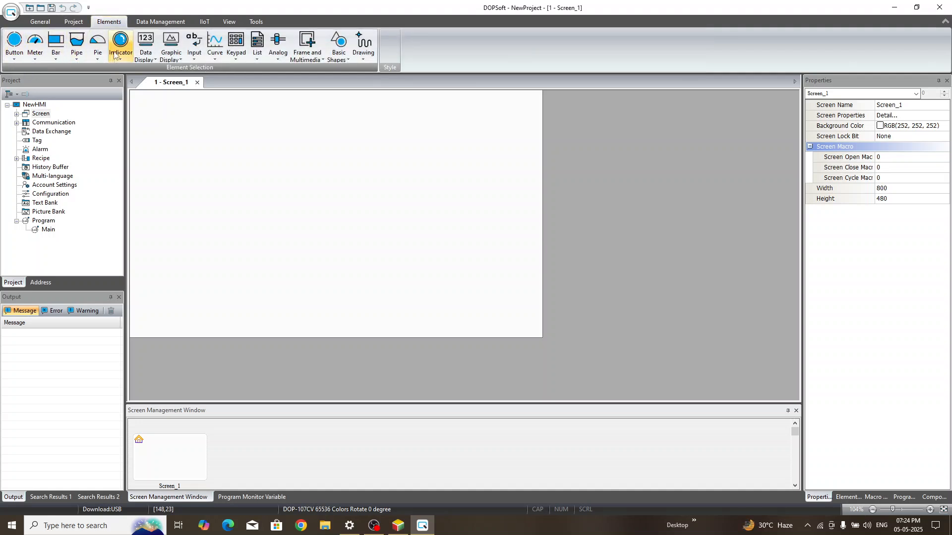
click(366, 49)
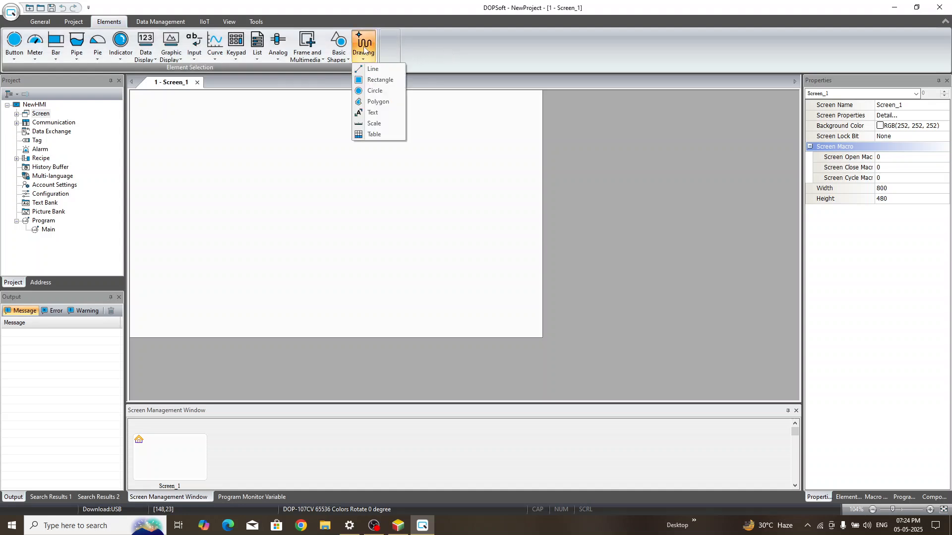
click(300, 209)
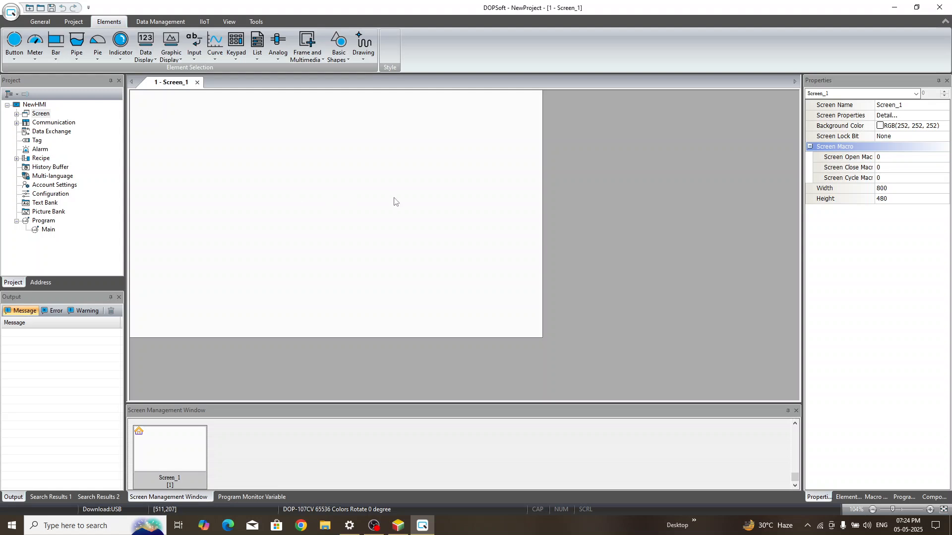
click(155, 20)
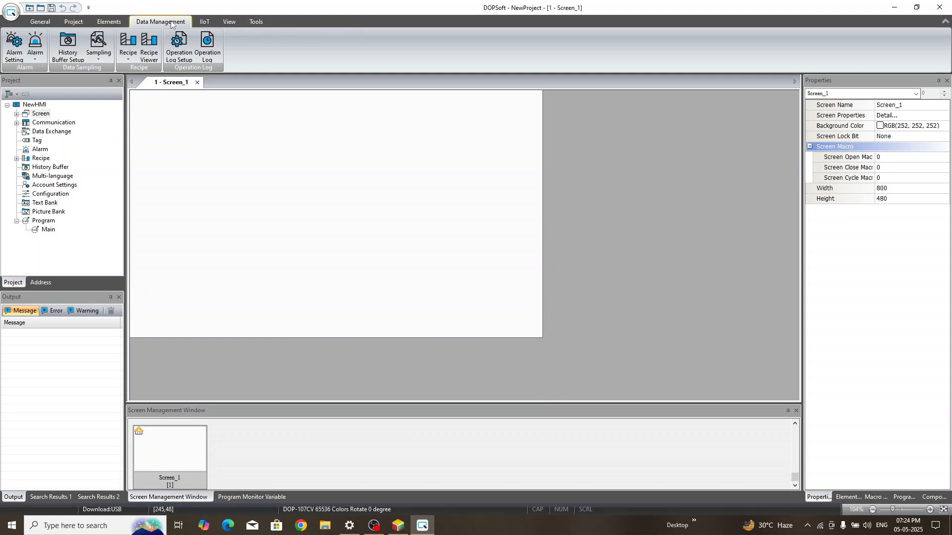
click(203, 25)
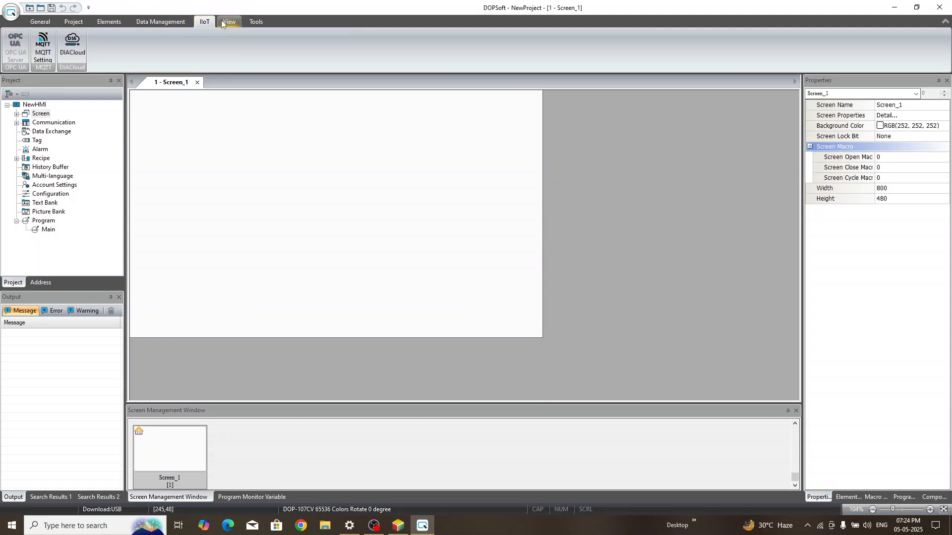
click(227, 23)
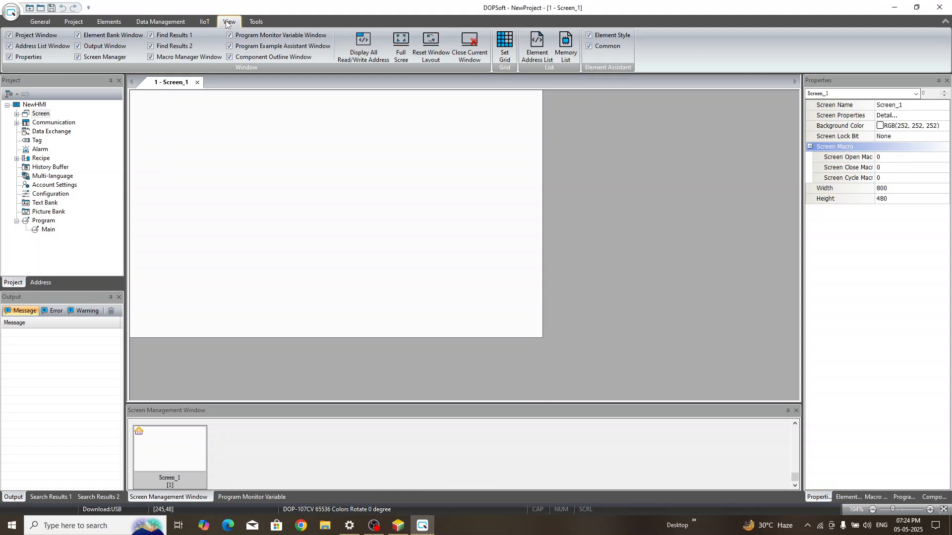
Examine the button and meter element types that can be inserted on the blank Screen_1
right_click(295, 165)
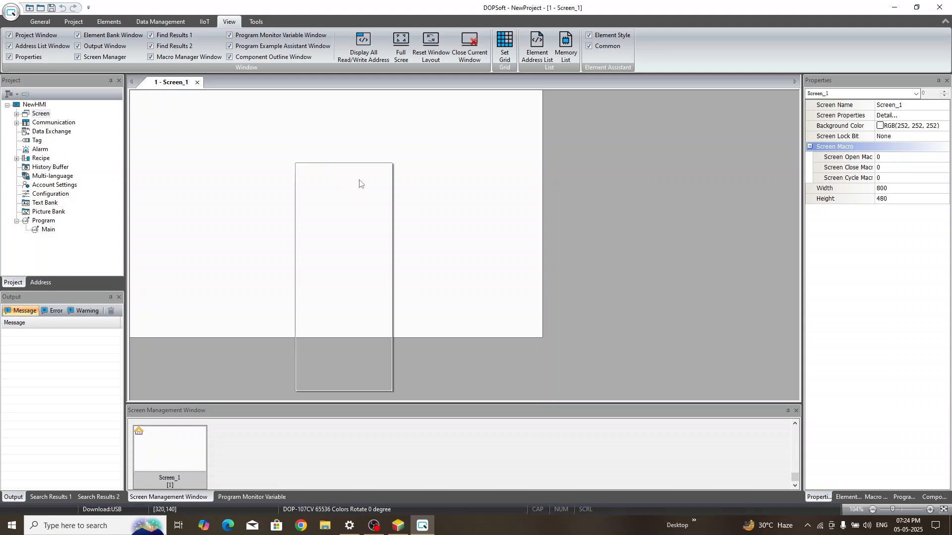
mouse_move(357, 201)
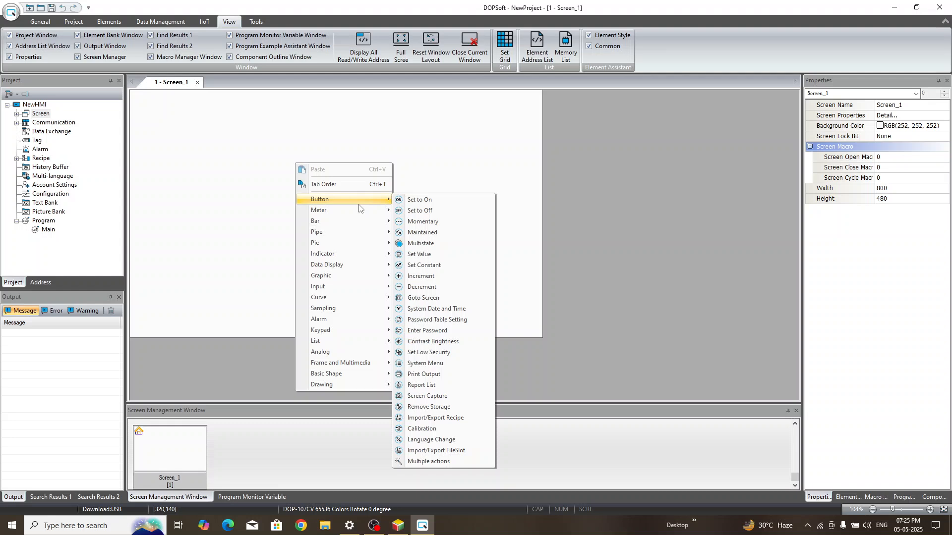
mouse_move(359, 209)
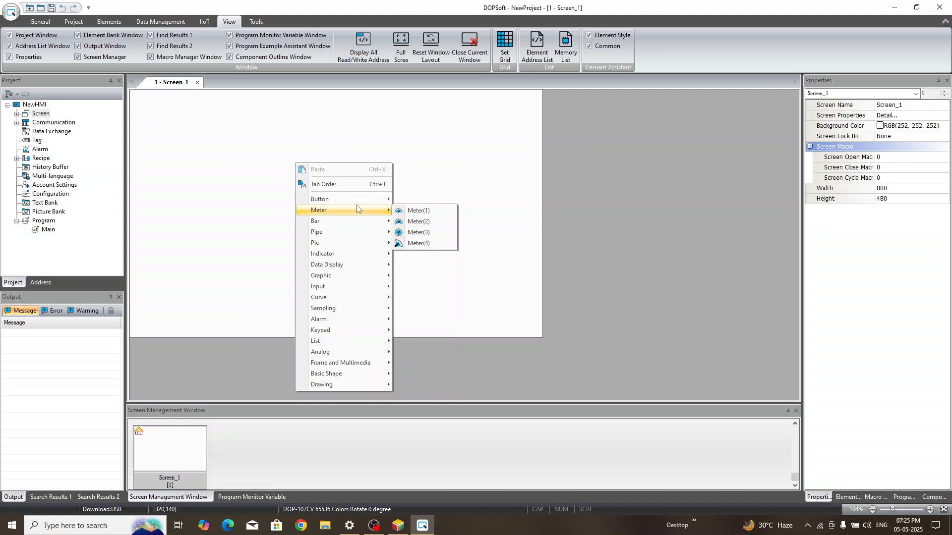
mouse_move(385, 202)
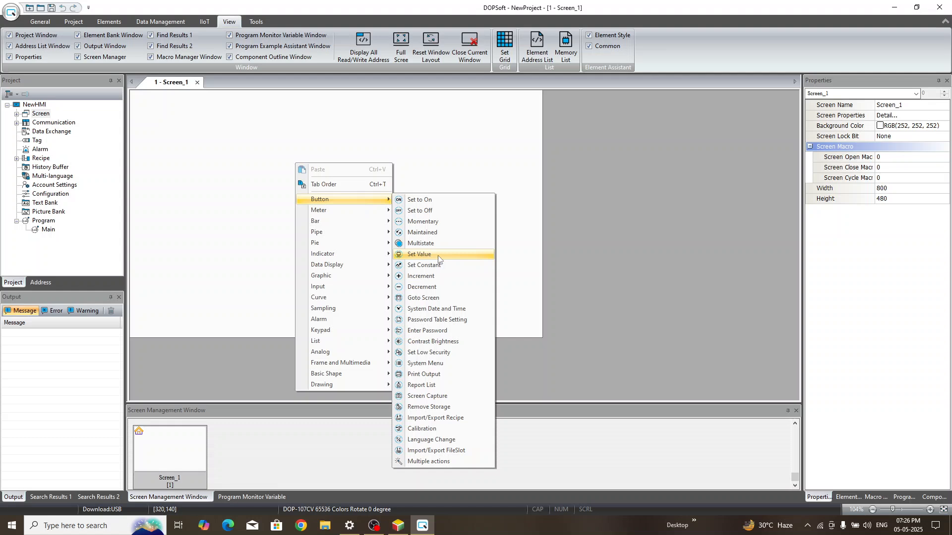
click(257, 118)
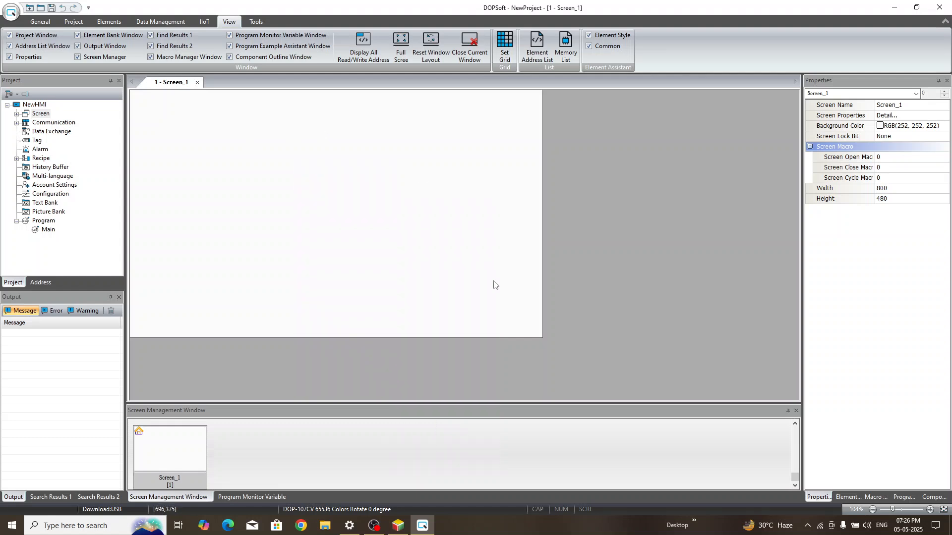
Switch to ISPSoft and create a new project with controller type DVP and PLC type SX
click(398, 525)
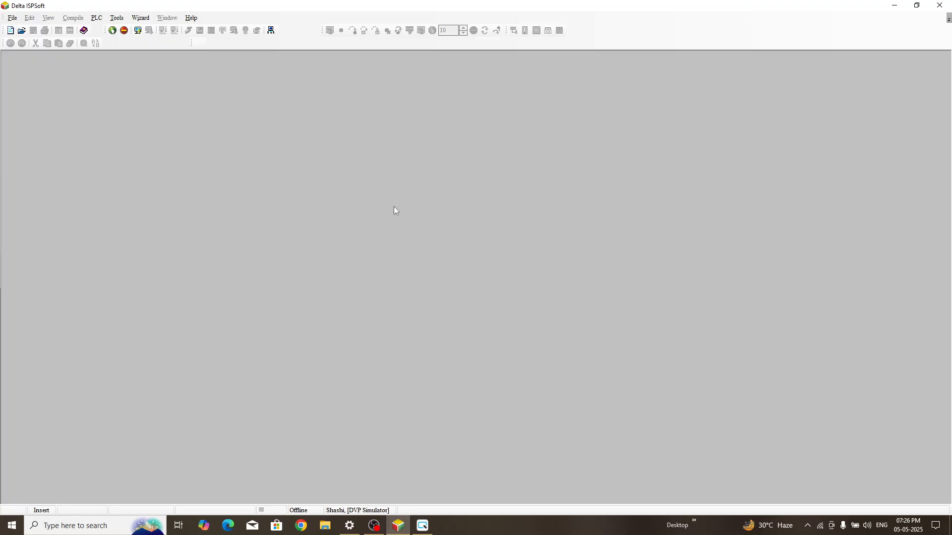
click(11, 18)
mouse_move(55, 30)
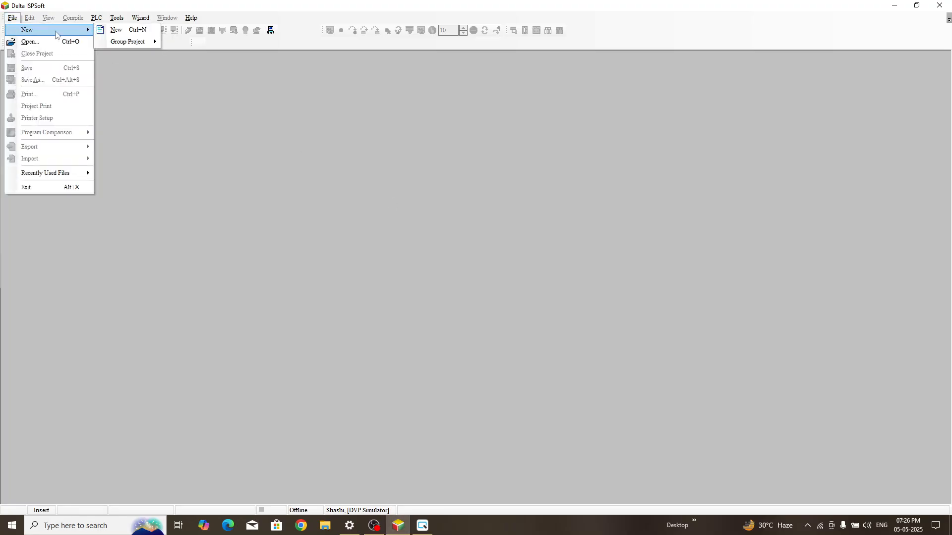
click(117, 30)
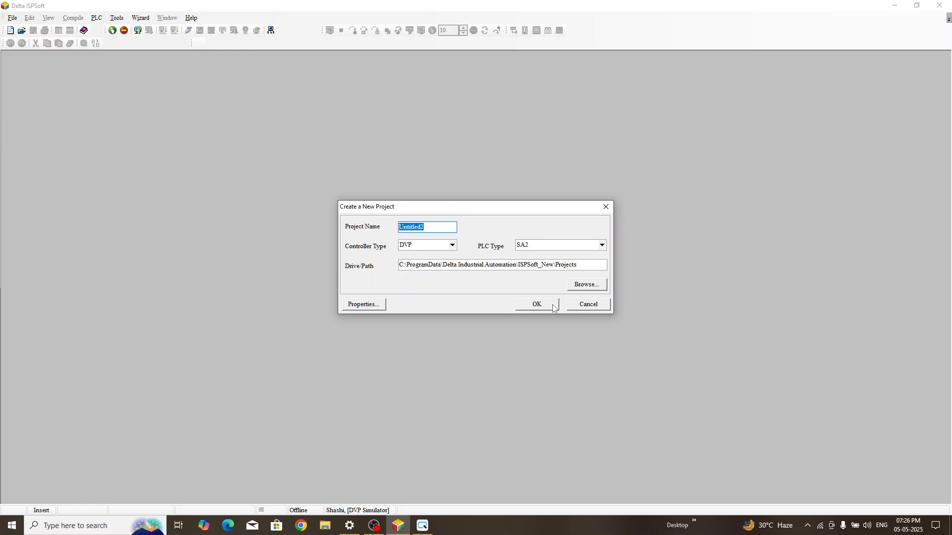
click(597, 247)
scroll(570, 256, up, 2)
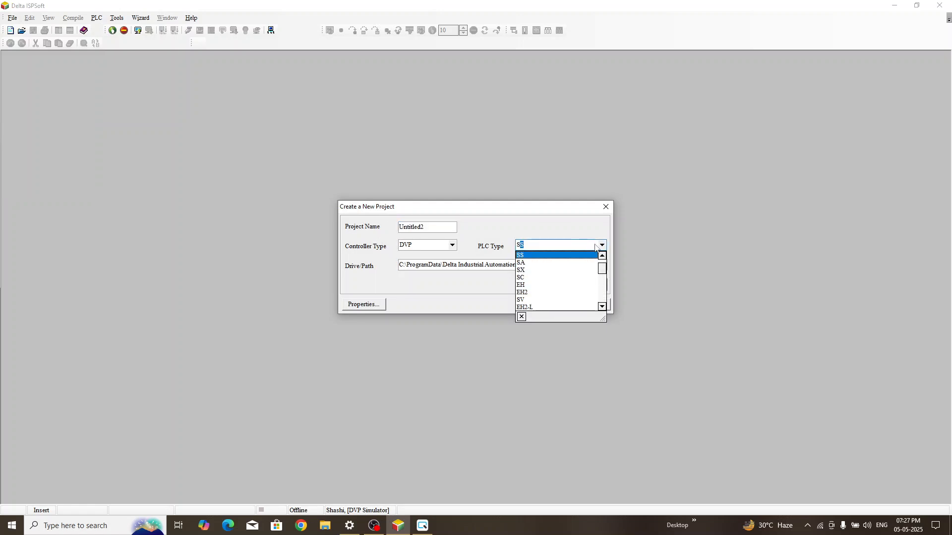
click(541, 275)
click(537, 303)
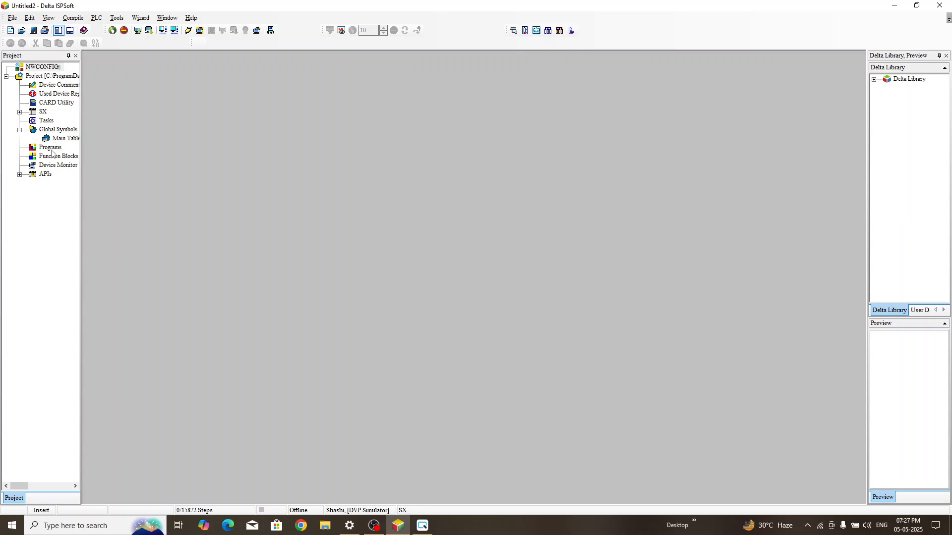
Add a new Ladder Diagram program named Prog0 with a cyclic task to the project's Programs
click(52, 148)
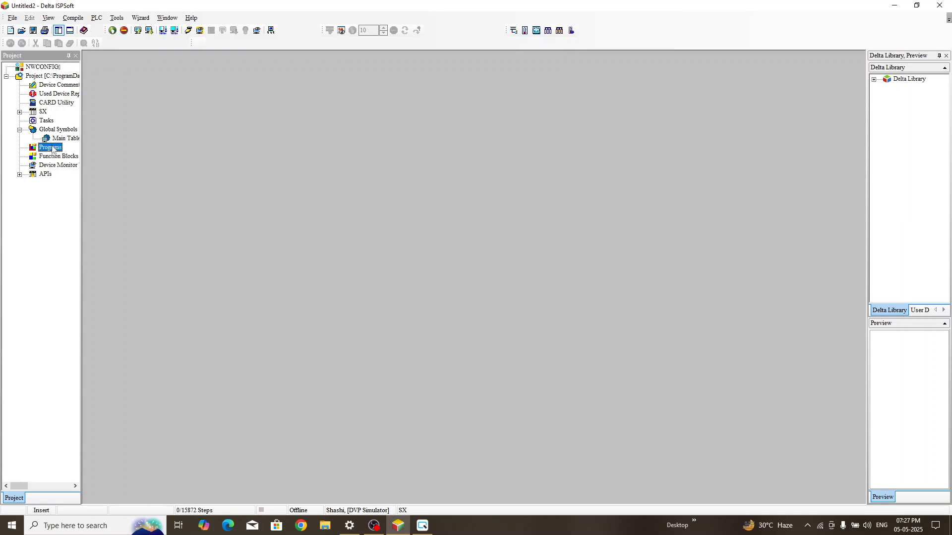
right_click(53, 149)
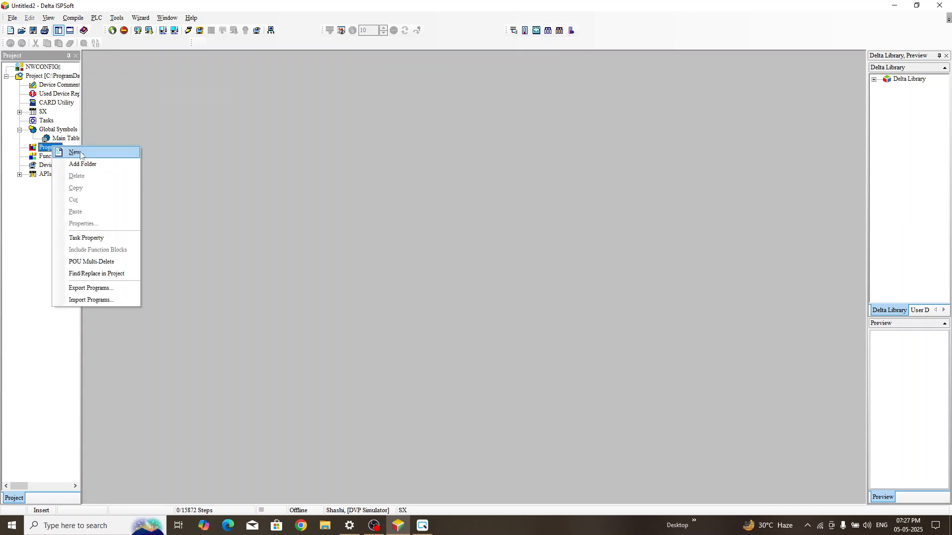
click(81, 155)
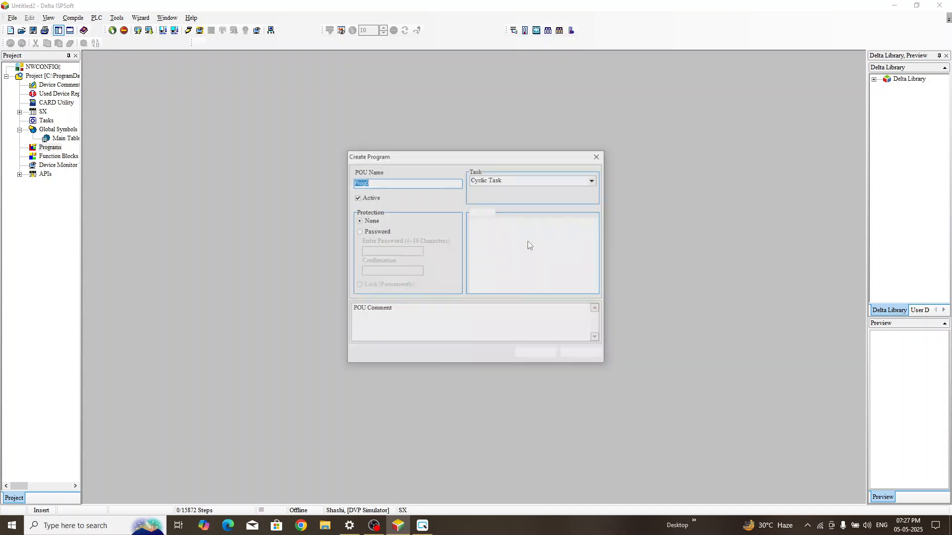
click(536, 354)
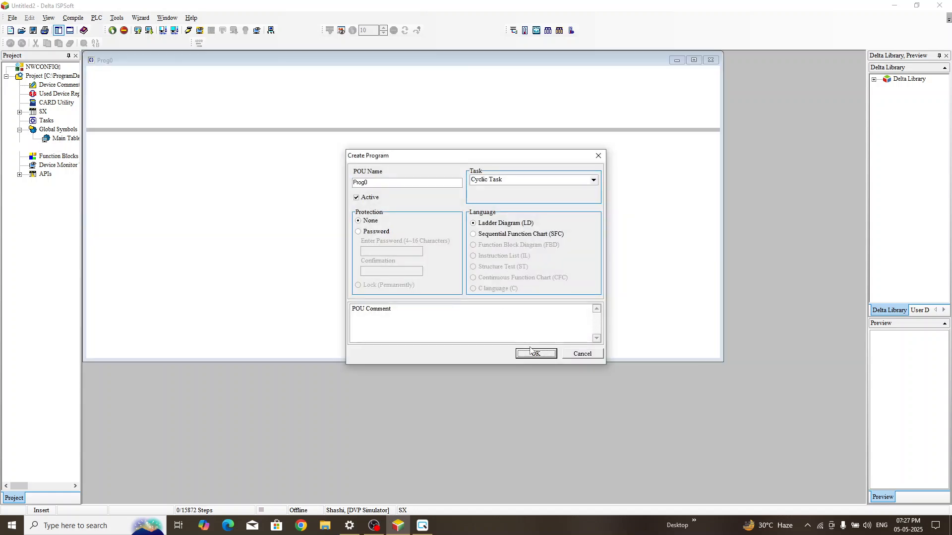
Check the DVP Simulator driver in COMMGR and confirm the communication settings with station address 0
click(117, 18)
click(119, 19)
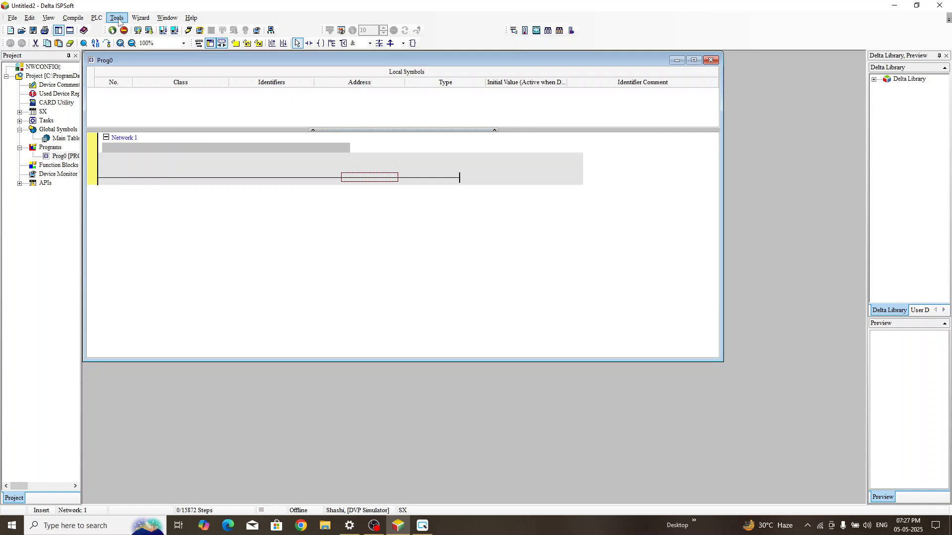
click(118, 20)
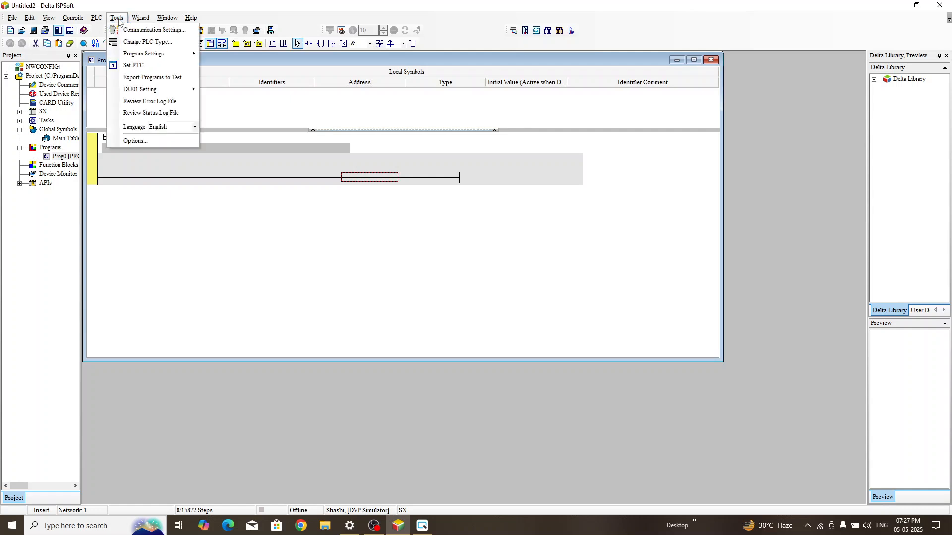
click(164, 33)
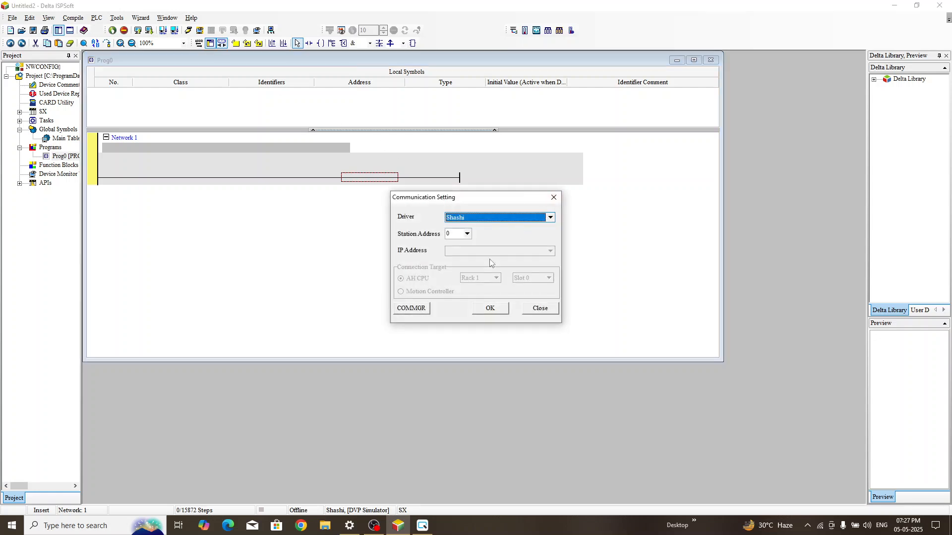
click(421, 310)
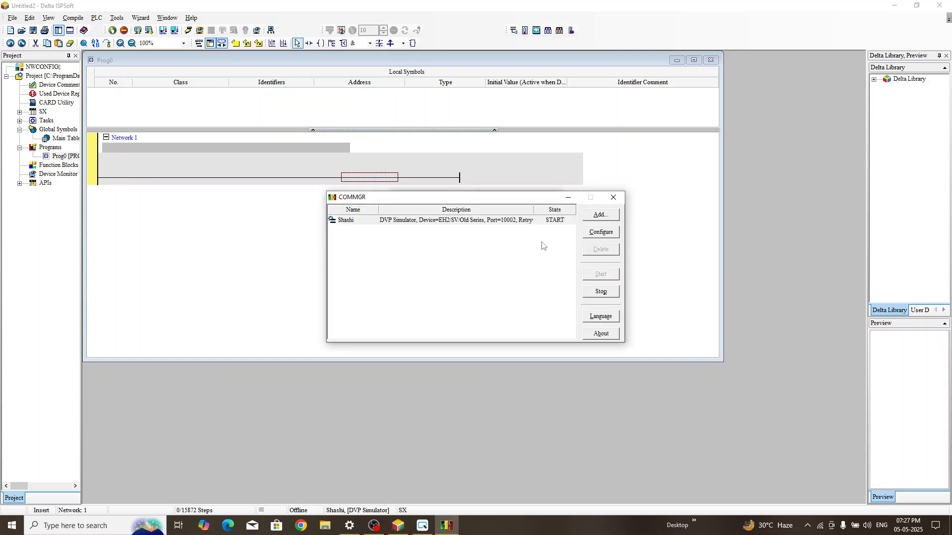
click(614, 197)
click(493, 308)
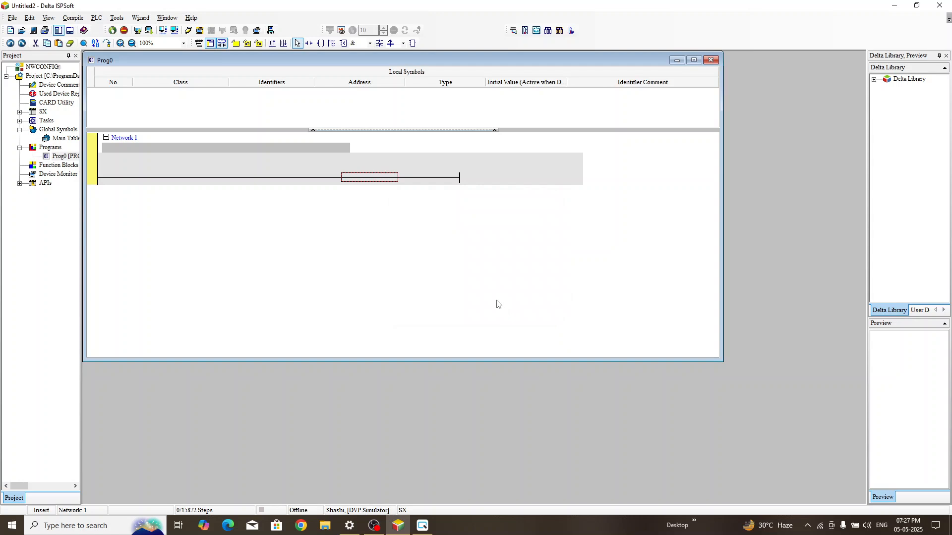
Build the Network 1 rung with a normally closed M1 contact, a normally open M2 contact and output coil Y1
text(LDI M1)
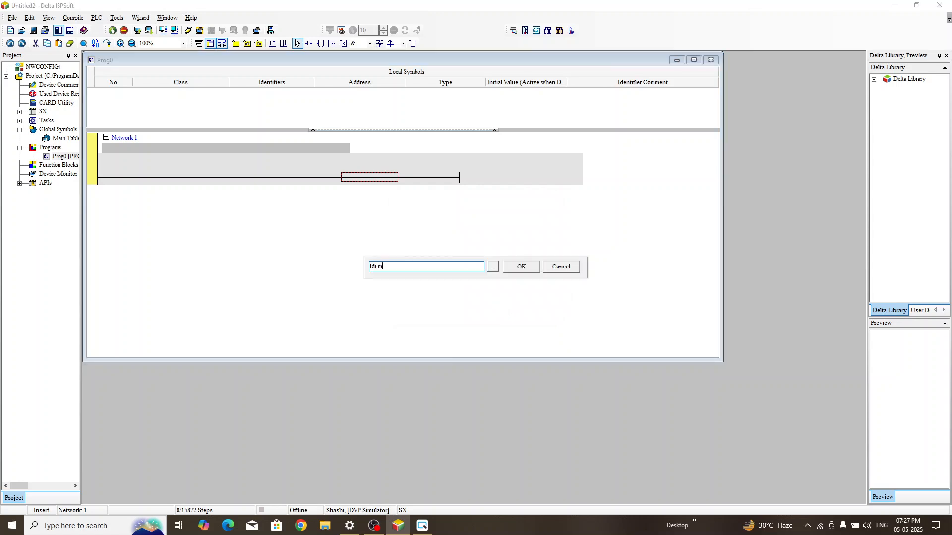
key(Return)
text(out y0)
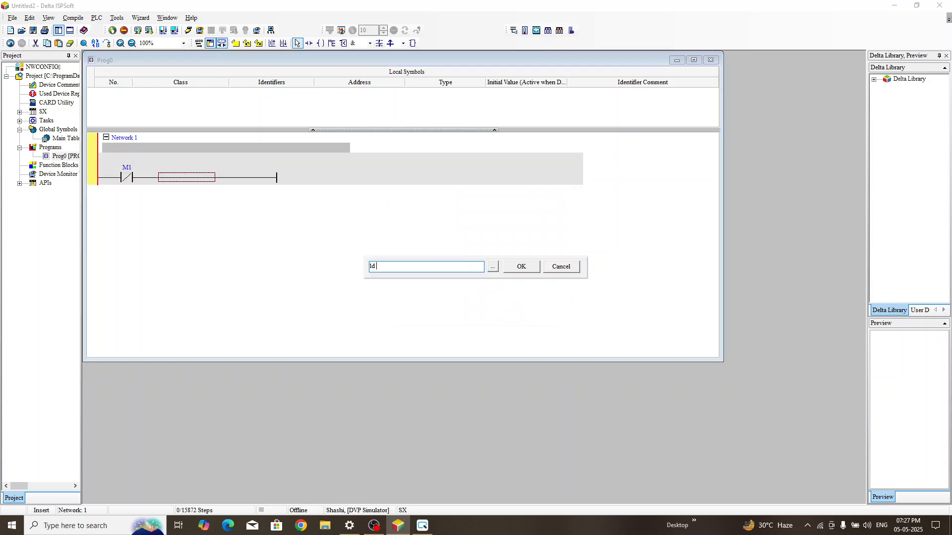
key(Return)
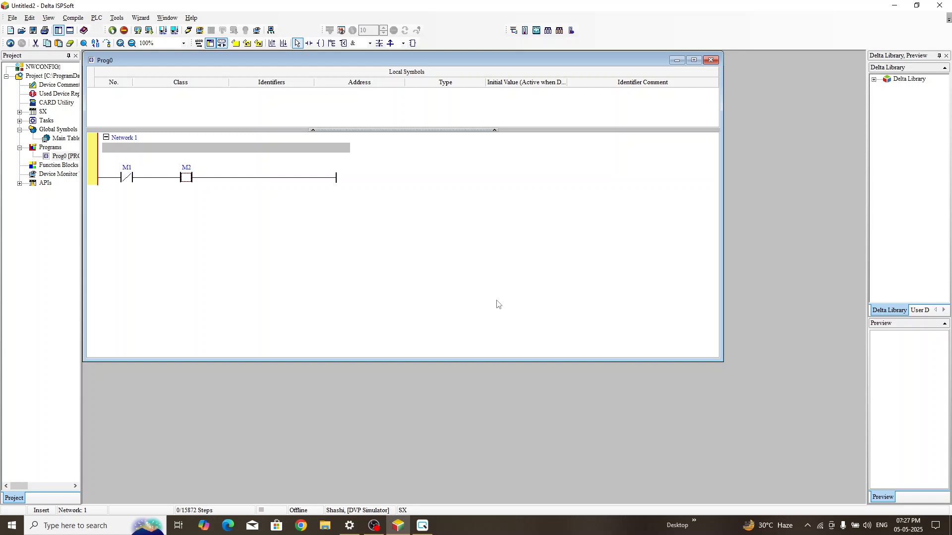
text(o)
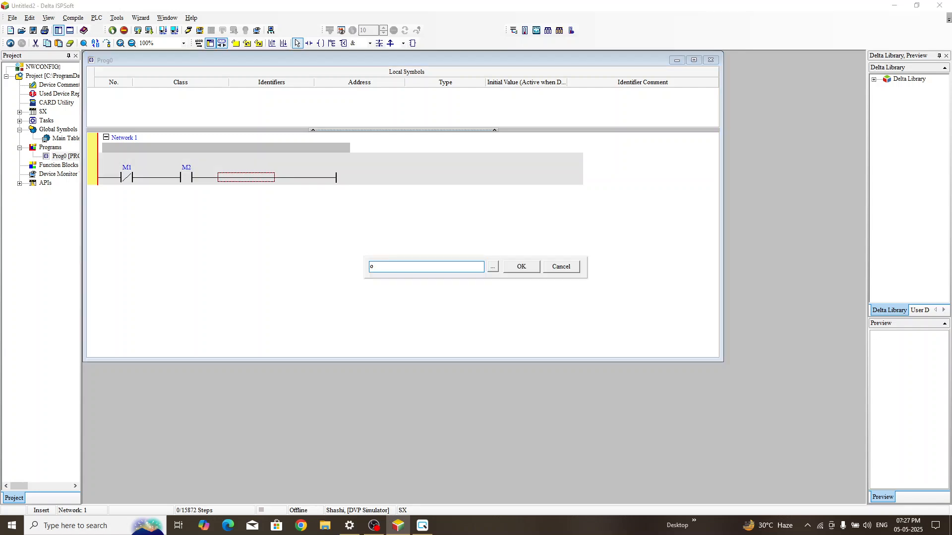
text(ut y1)
key(Return)
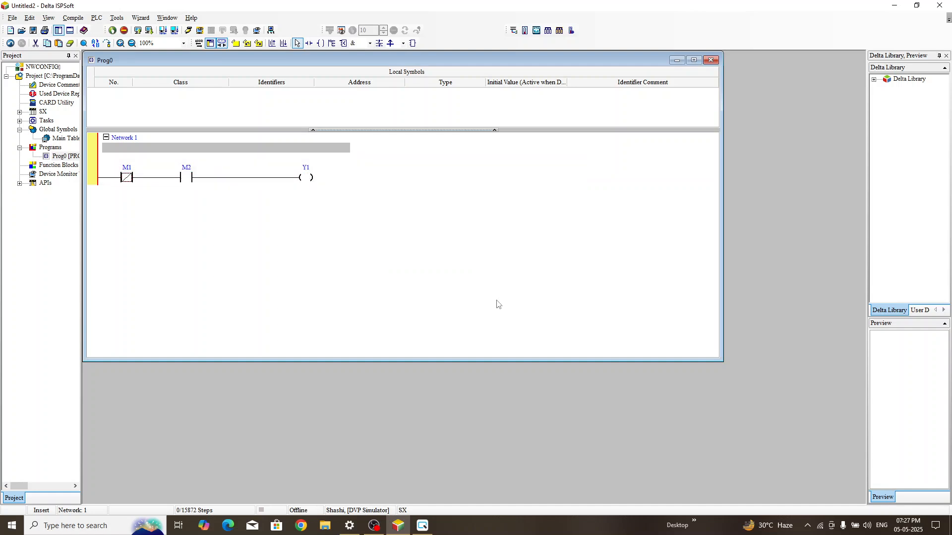
Add a normally open Y1 contact in parallel with the M2 contact to latch the rung
key(Right)
text(or)
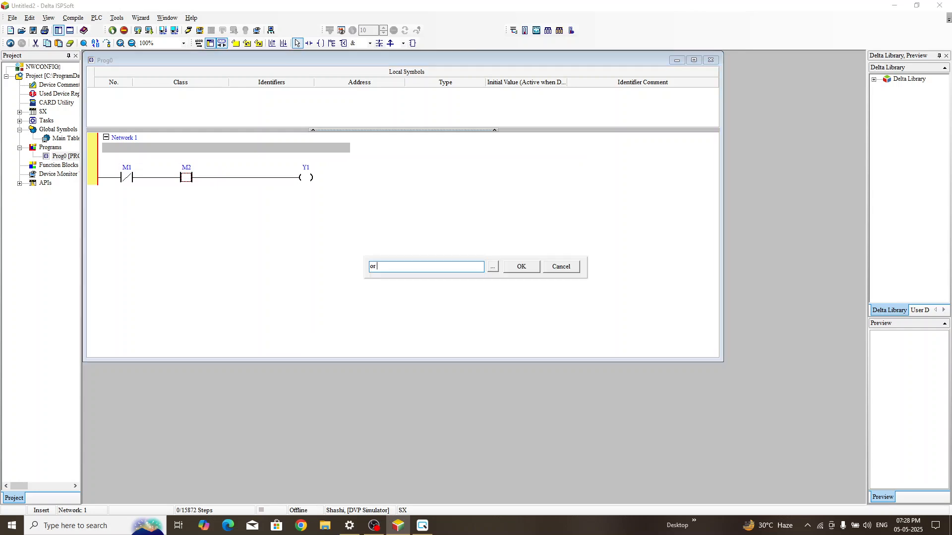
text( y1)
key(Return)
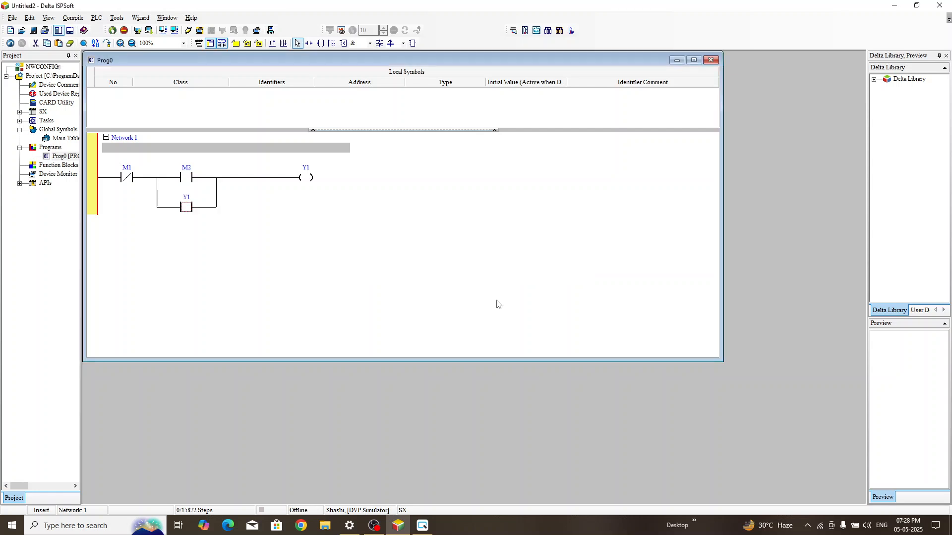
Add a TMR timer block with T0 and preset register D2 on a branch below the Y1 coil
key(Up)
key(Right)
key(Right)
text(tmr t0)
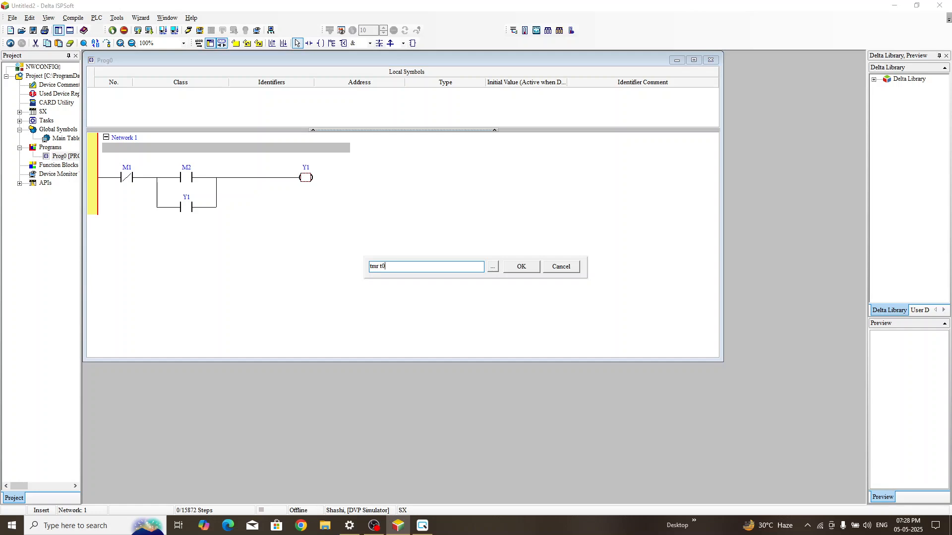
text( d2)
key(Return)
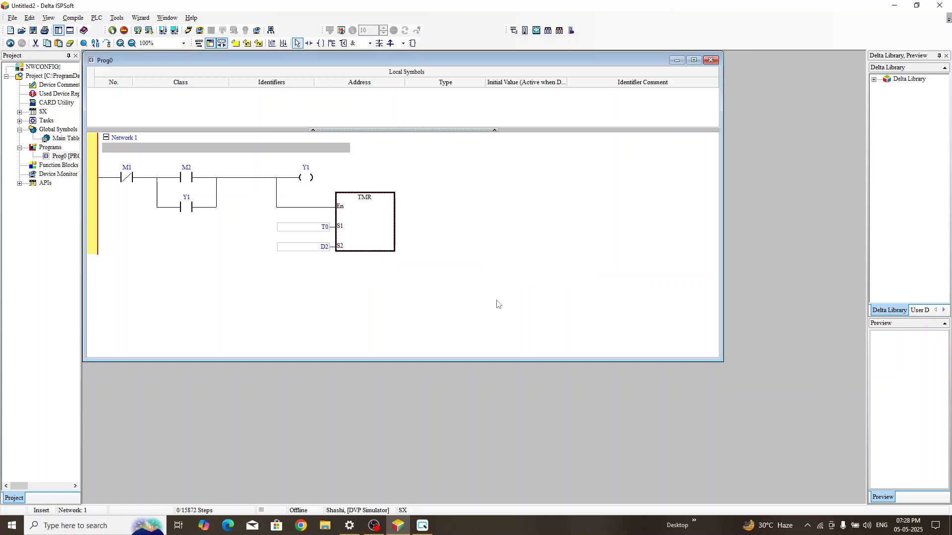
Add two unassigned output coils on parallel branches below the TMR block
click(321, 45)
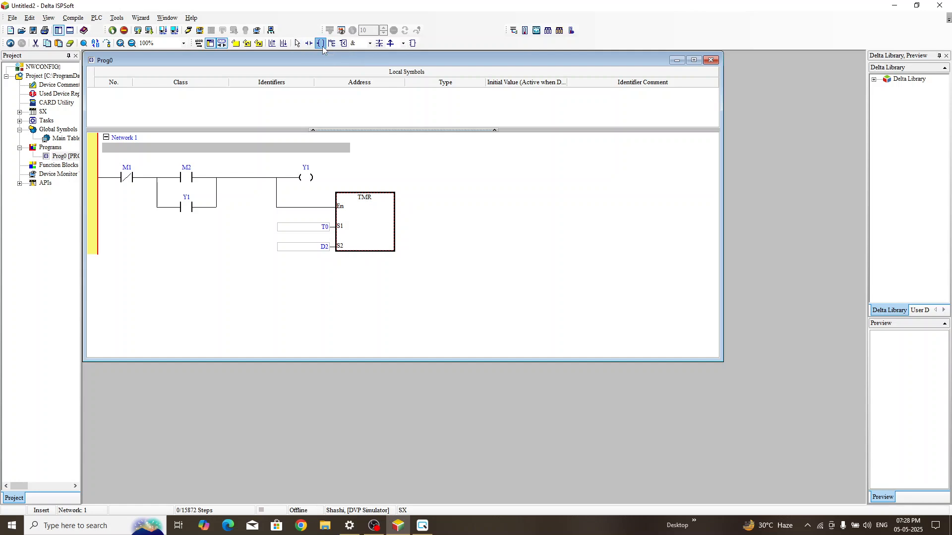
click(337, 250)
click(300, 281)
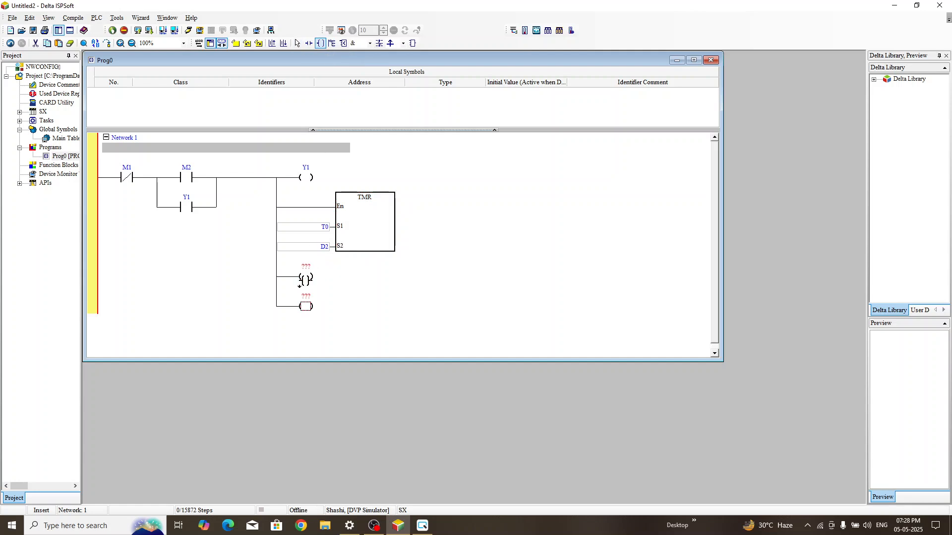
key(Escape)
Insert a normally closed T0 contact before the first unassigned coil below the timer
click(289, 281)
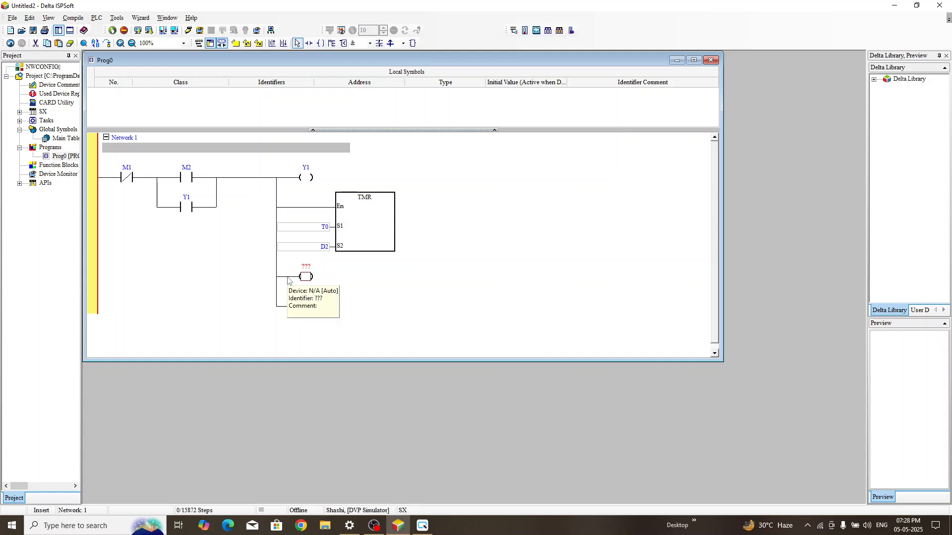
double_click(288, 282)
text(1d)
text(i t0)
key(Return)
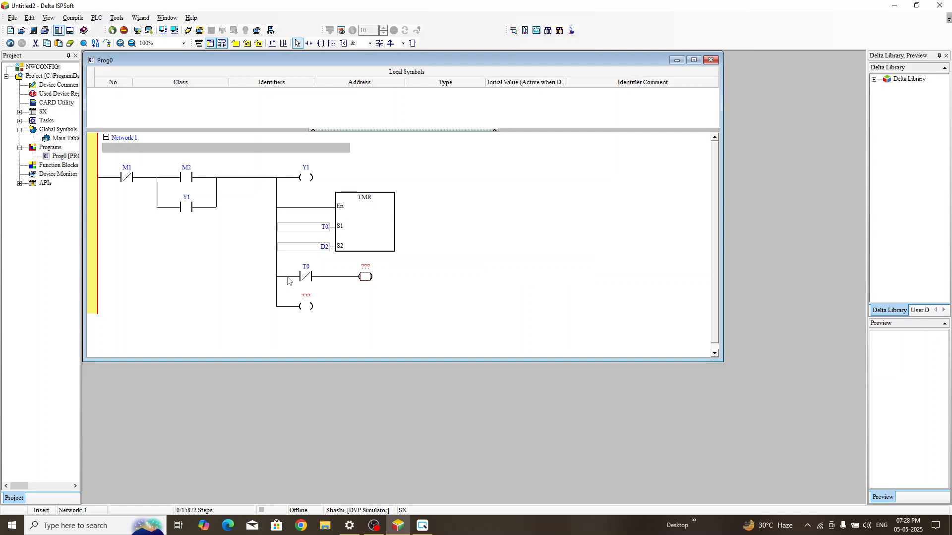
Assign Y2 to the coil behind the T0 contact and Y3 to the coil on the lowest branch
double_click(367, 267)
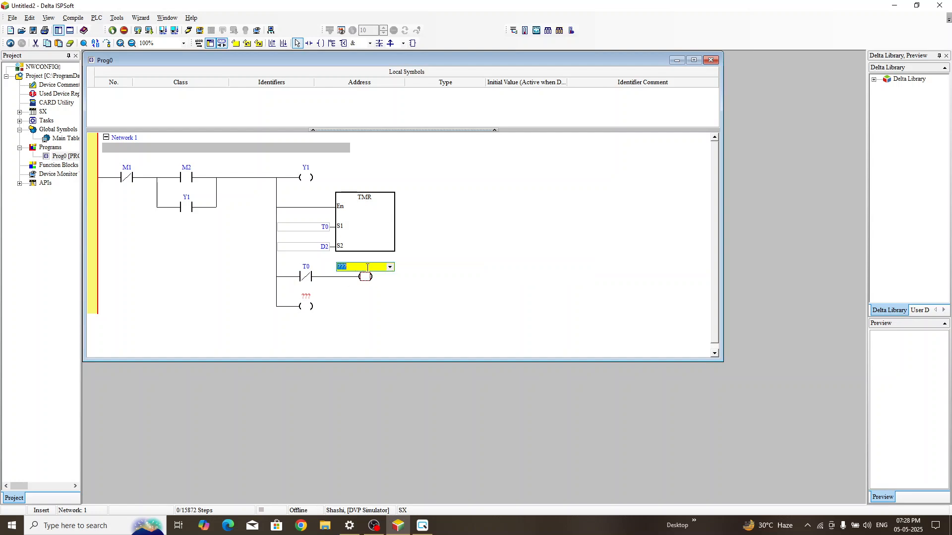
text(y2)
key(Return)
text(y3)
key(Return)
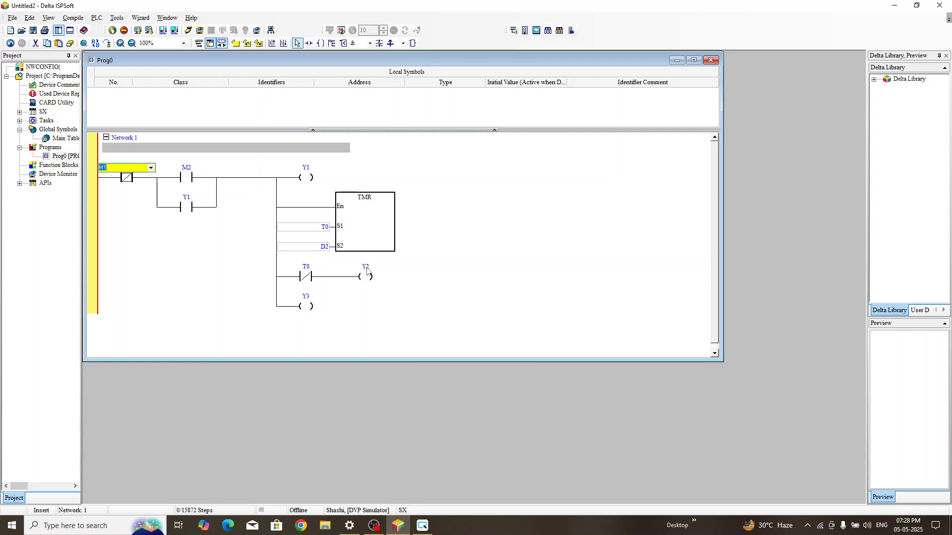
Insert a normally open T0 contact before the Y3 coil and enlarge the Prog0 window to fill the workspace
click(295, 308)
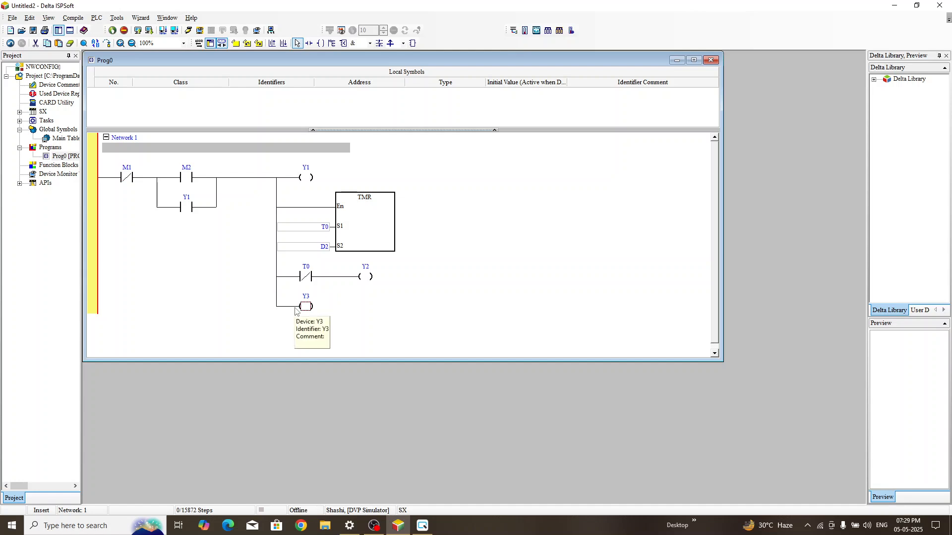
text(ld t0)
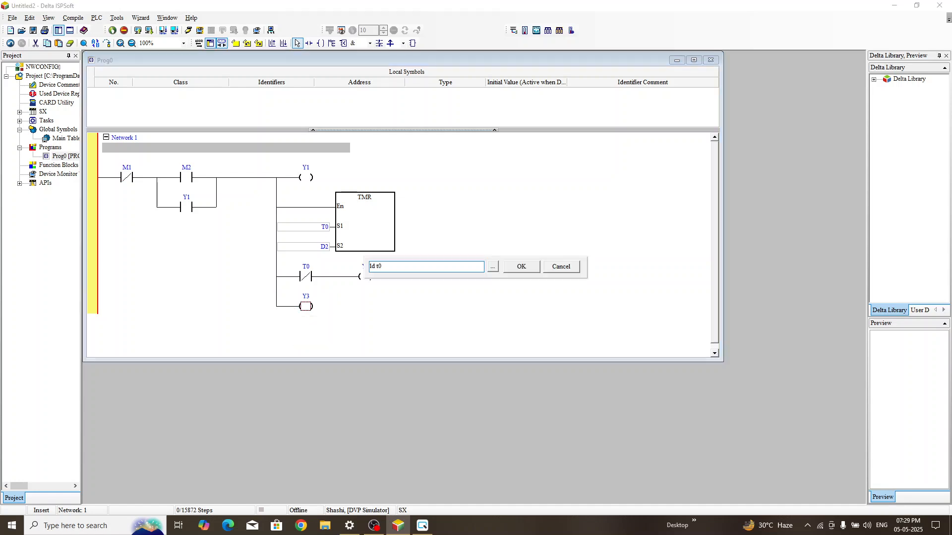
key(Return)
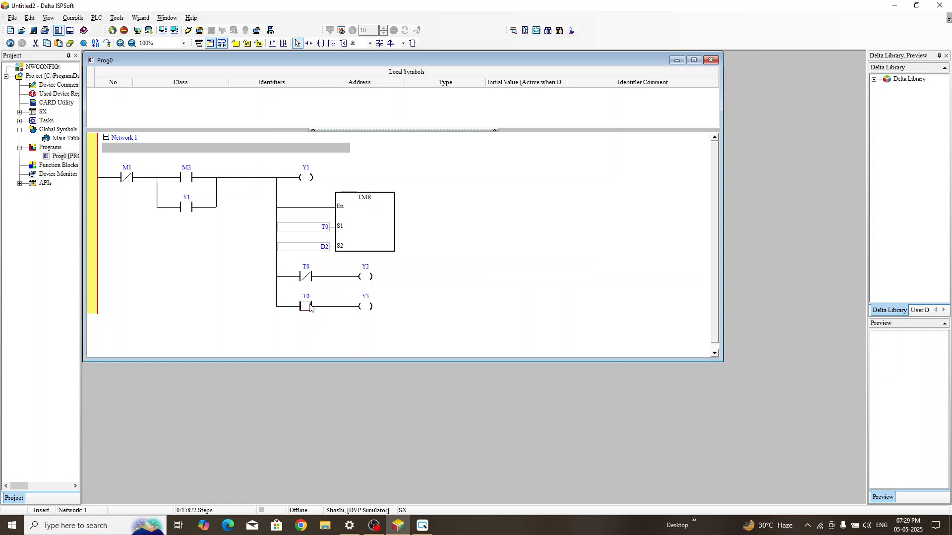
drag(718, 361, 867, 506)
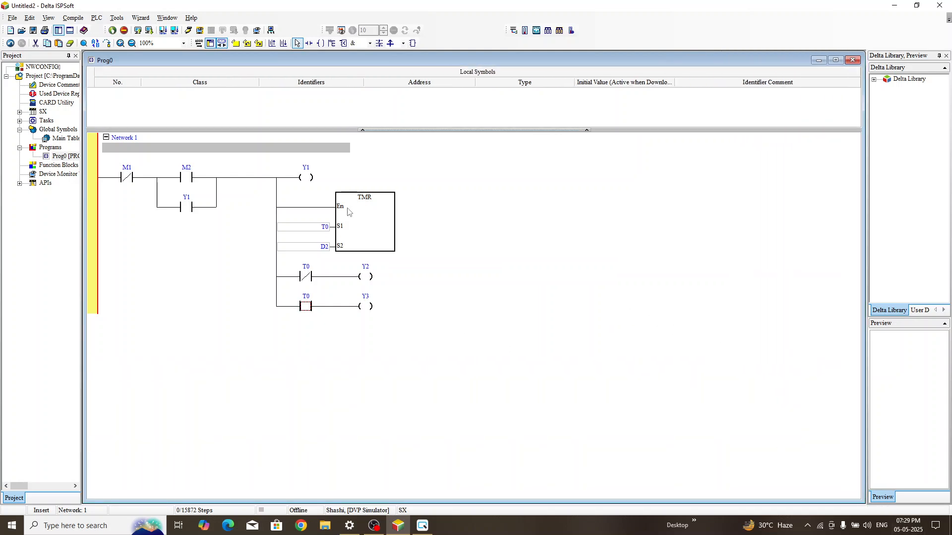
Compile the ladder program and download it to the simulated PLC with the default transfer items
click(174, 30)
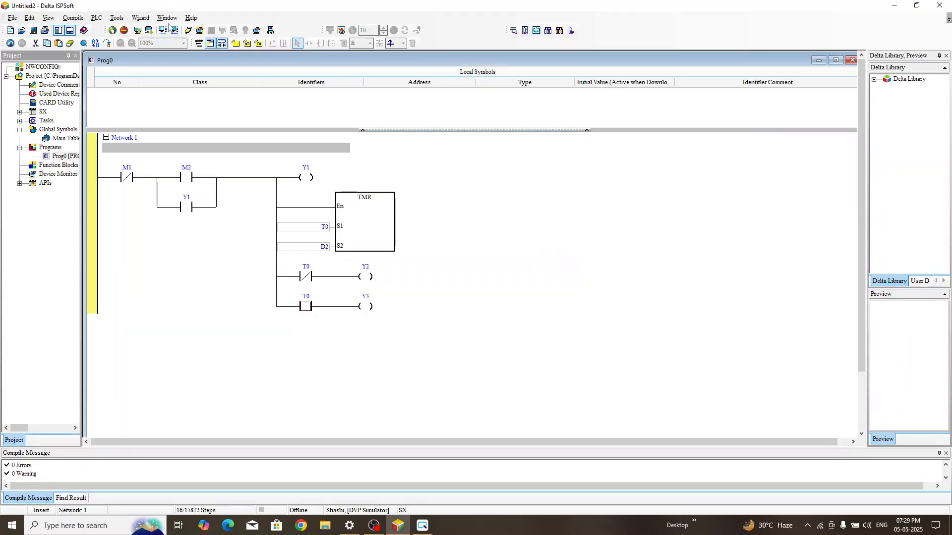
click(148, 32)
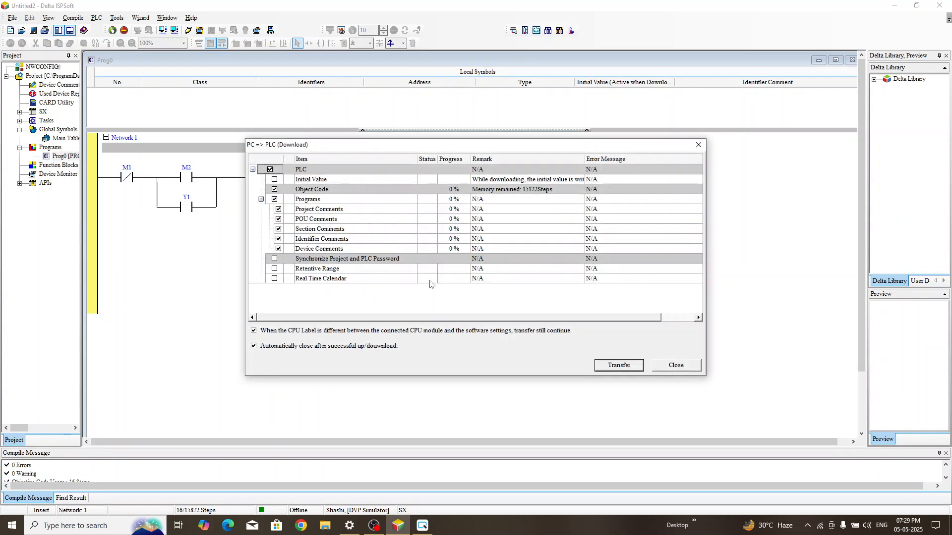
click(614, 366)
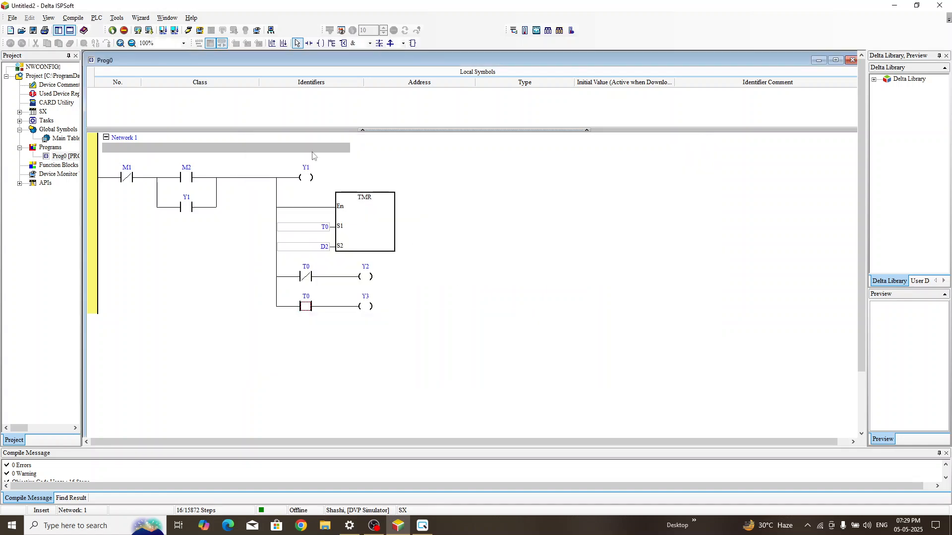
Set the simulated PLC to run and enable Set MPU X On/Off in online mode
click(113, 31)
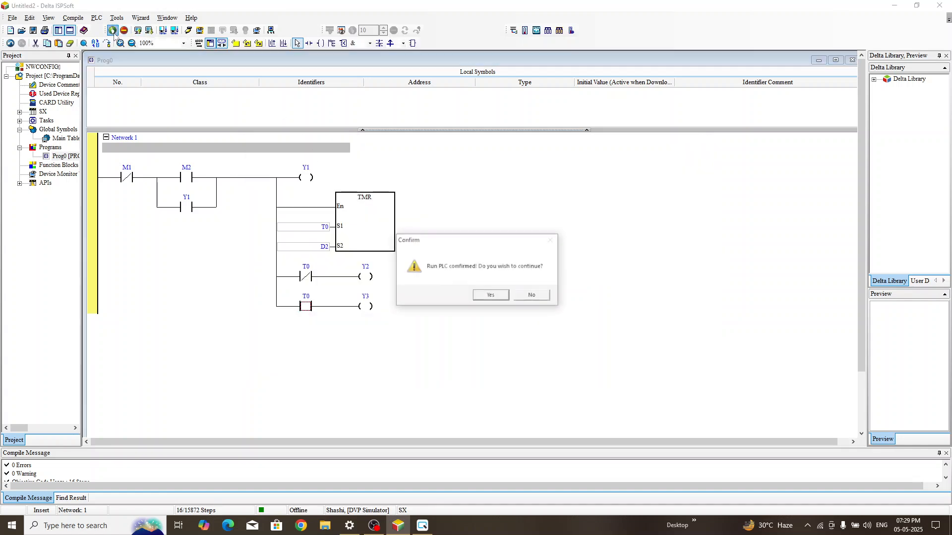
key(Return)
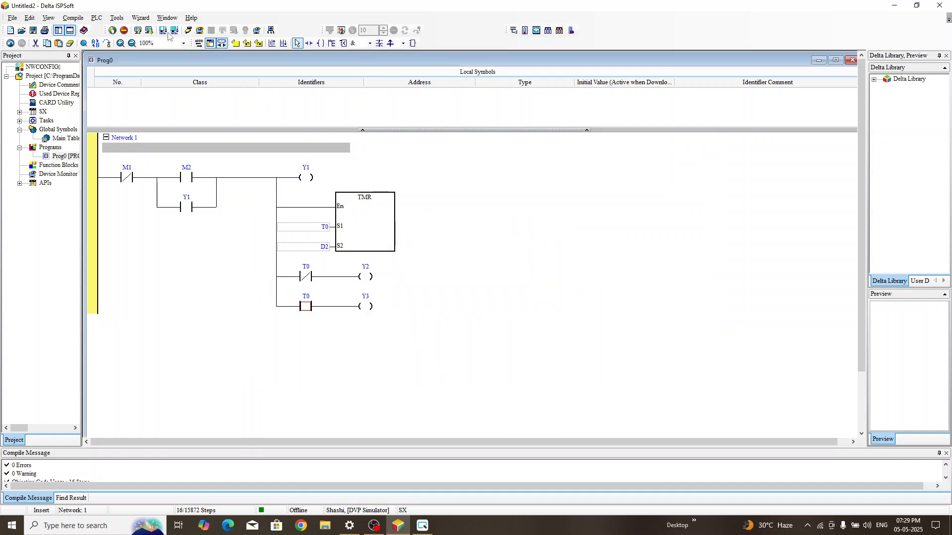
click(189, 30)
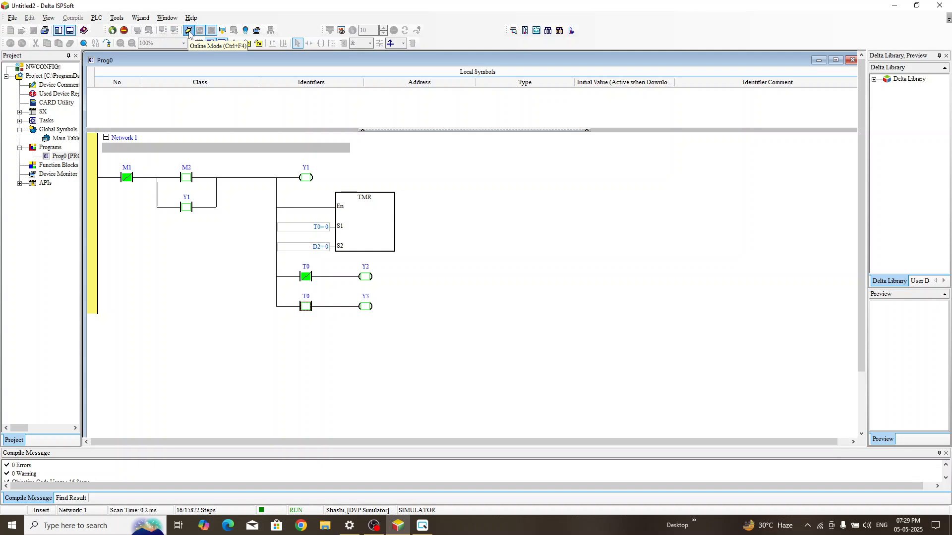
click(249, 35)
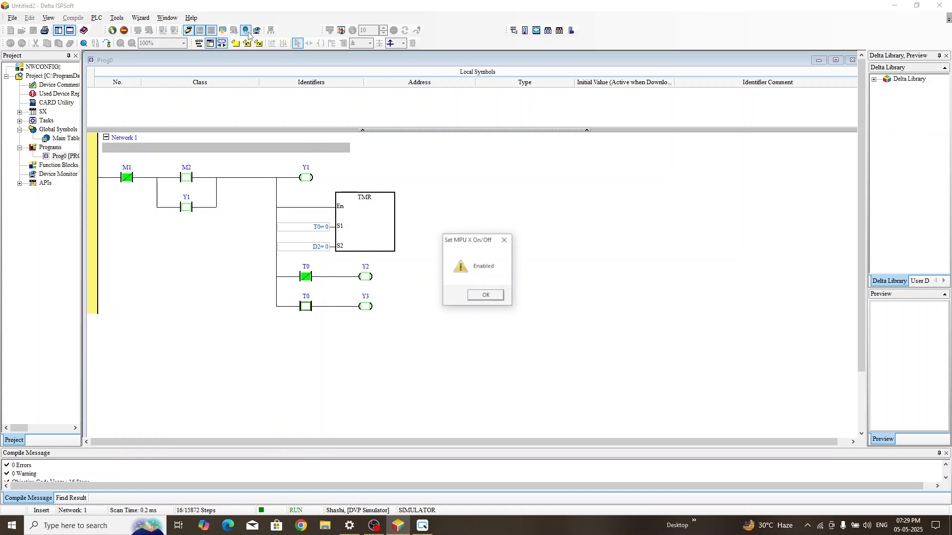
key(Return)
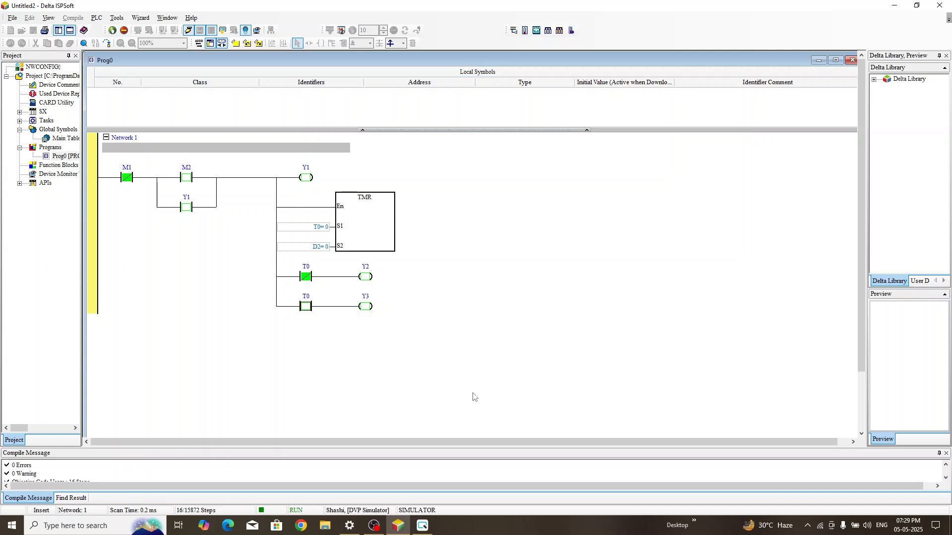
Switch to DOPSoft and draw a momentary button about 135 by 61 pixels near the upper-left corner of Screen_1
click(422, 526)
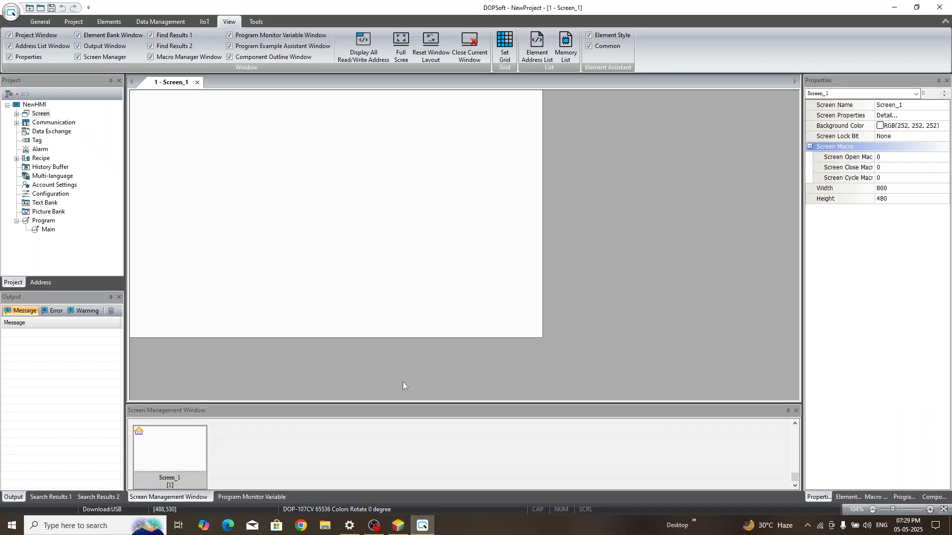
right_click(351, 138)
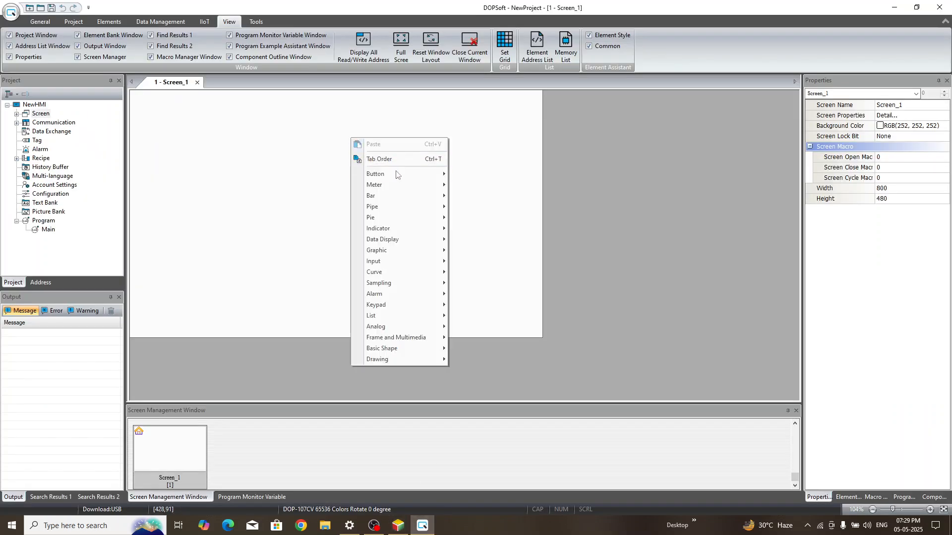
mouse_move(401, 177)
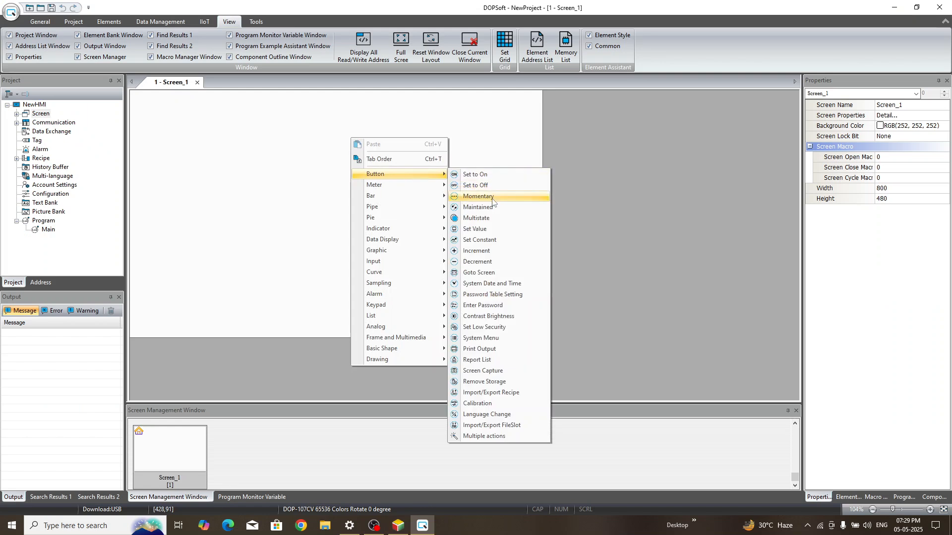
click(492, 199)
drag(153, 110, 223, 141)
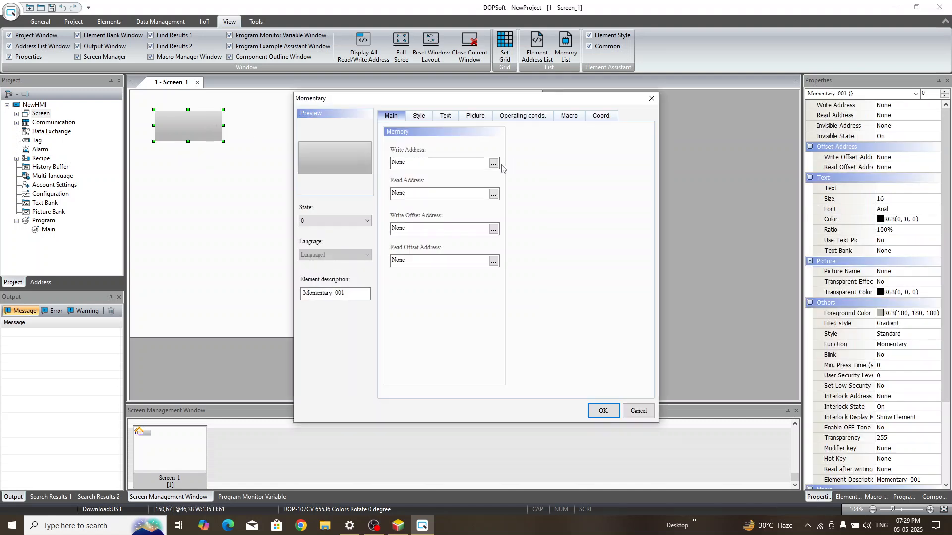
Set the momentary button's write address to M1 on Link2 and check that contact in the ISPSoft ladder
click(493, 163)
click(553, 178)
text(m1)
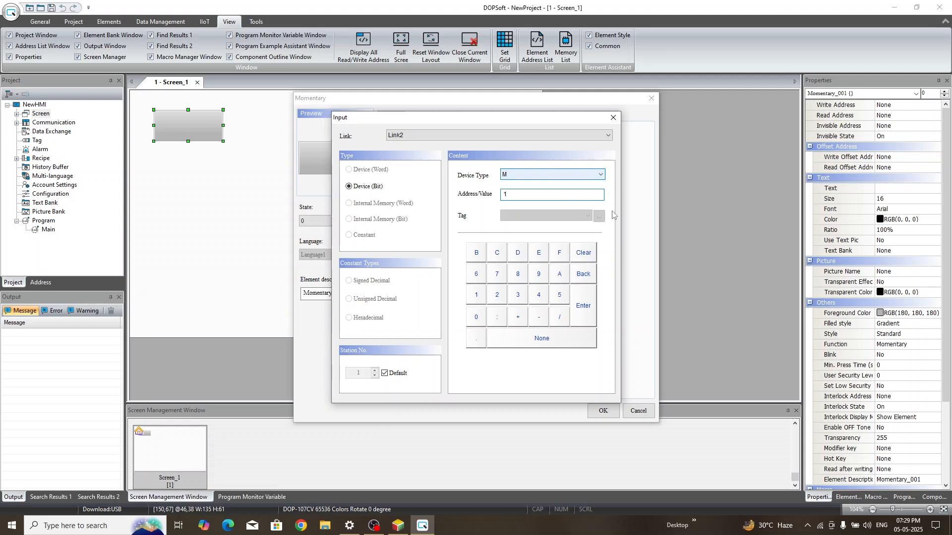
click(583, 306)
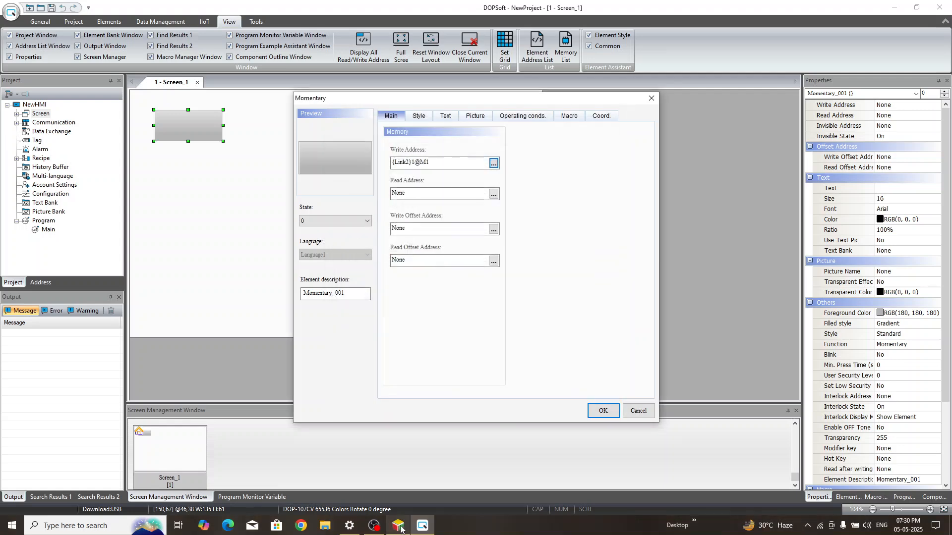
click(399, 528)
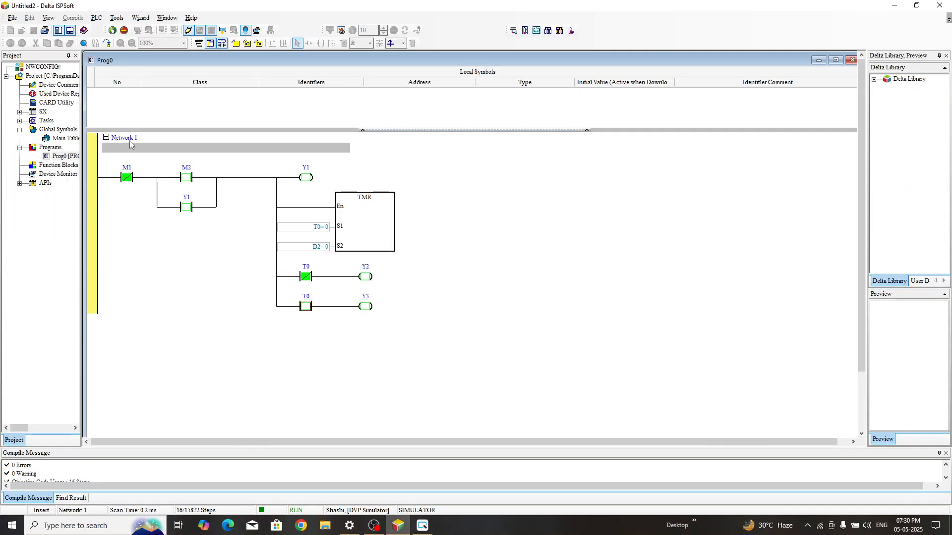
click(422, 527)
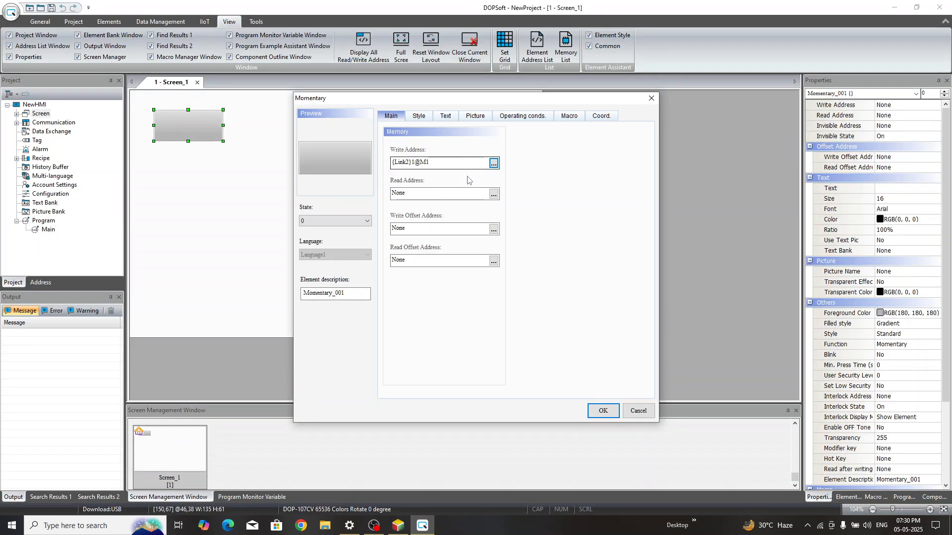
Set the button's foreground color to red for states 0 and 1 and its style to Round
click(419, 116)
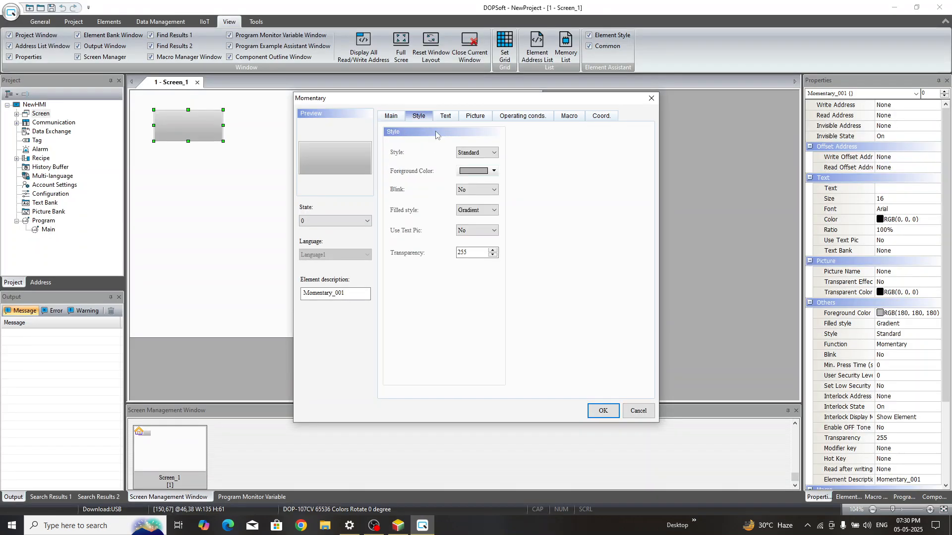
click(487, 172)
click(341, 200)
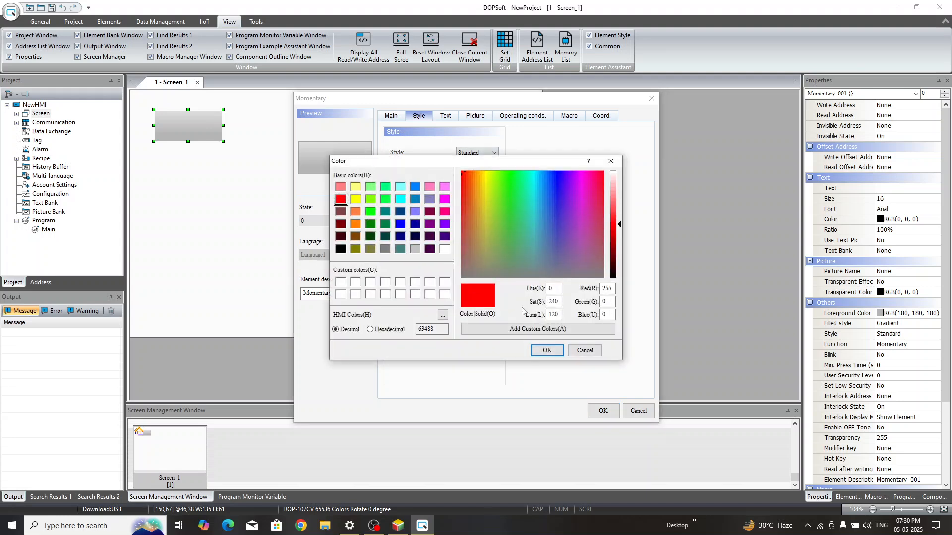
click(546, 350)
click(360, 221)
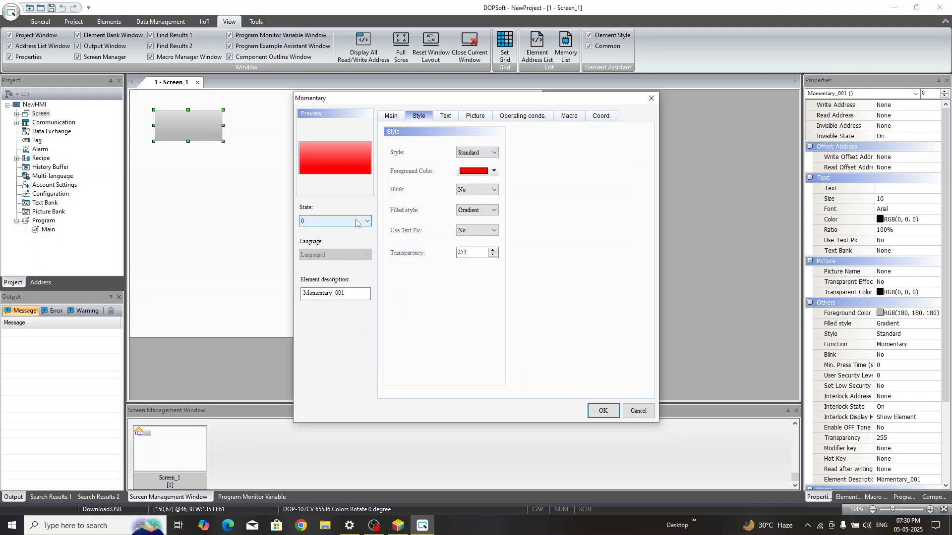
click(350, 238)
click(485, 172)
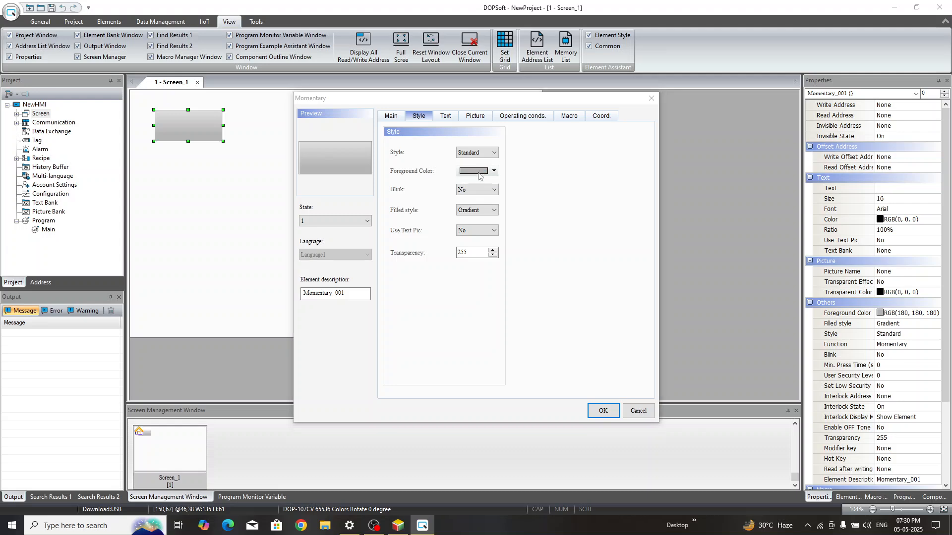
click(339, 200)
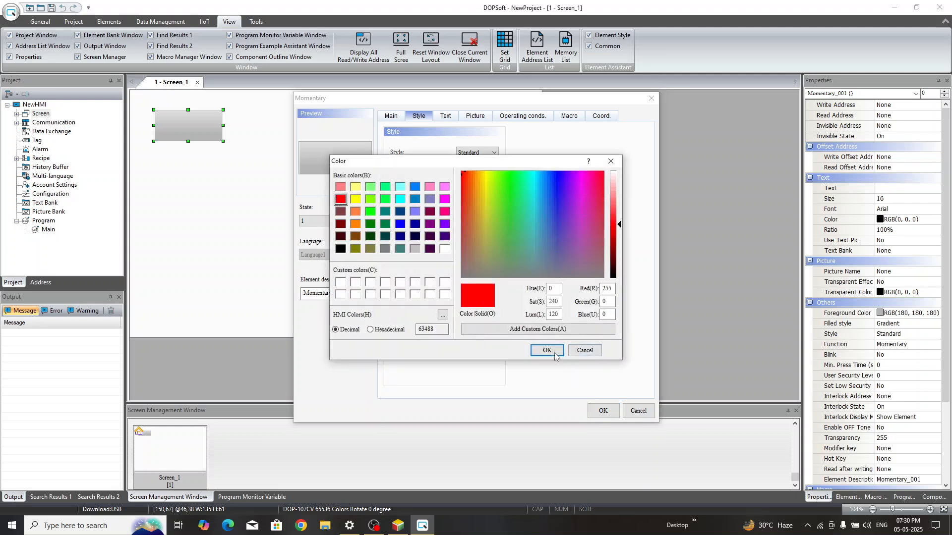
click(547, 350)
click(477, 154)
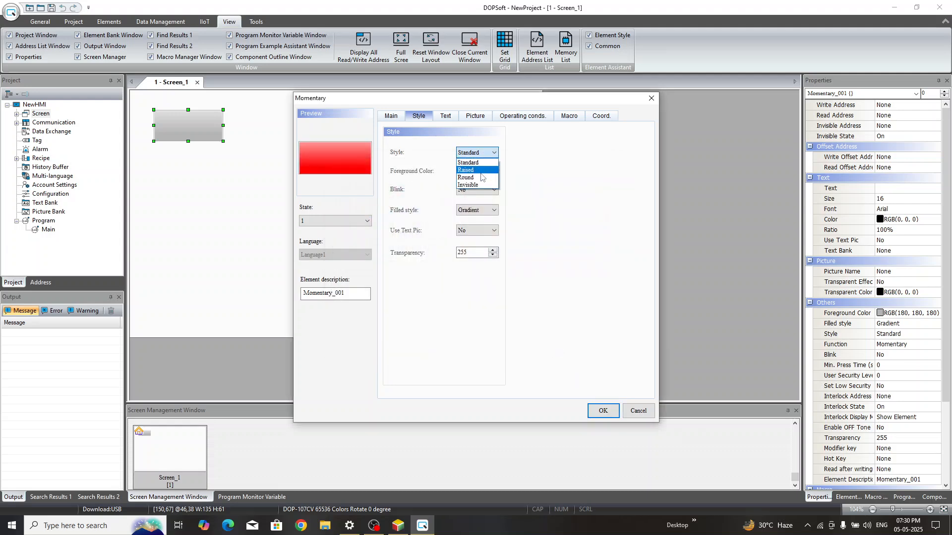
click(474, 171)
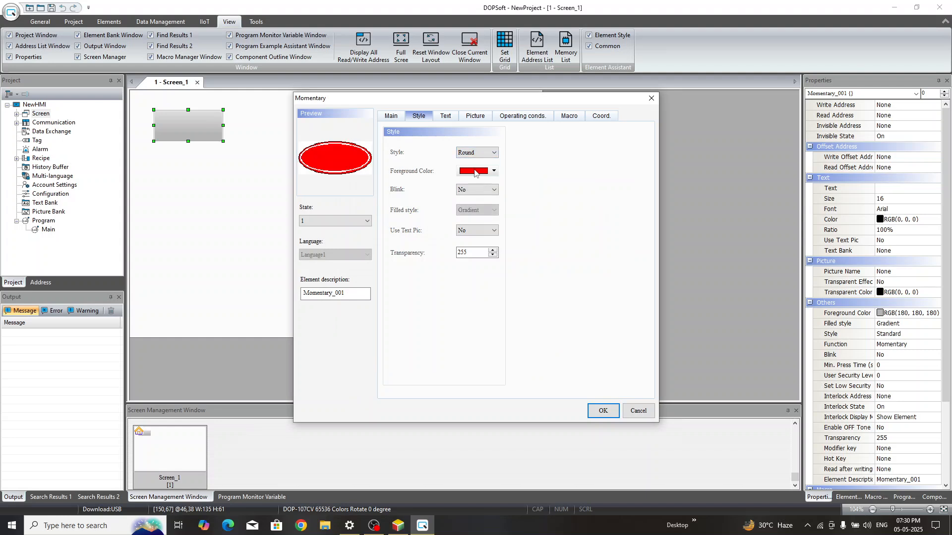
Enter START as the red button's text for states 0 and 1
click(446, 117)
click(433, 288)
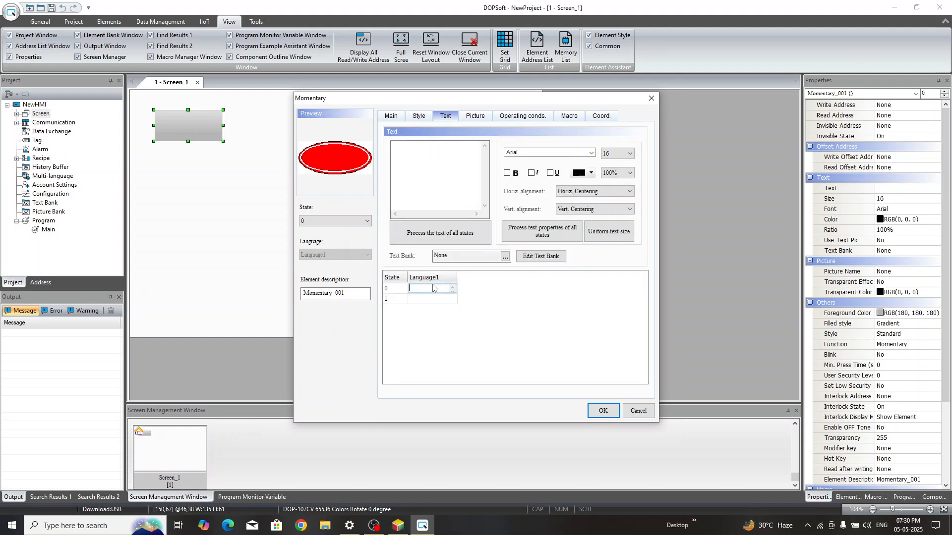
text(START)
key(Return)
text(START)
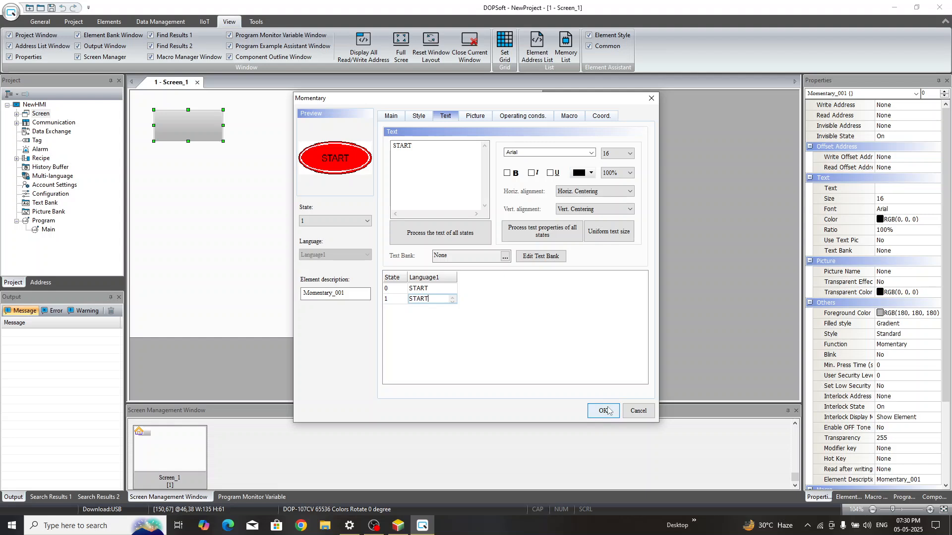
Replace the red button's text with STOP for states 0 and 1 and apply the button settings
click(432, 289)
text(STOP)
key(Return)
key(Down)
text(STOP)
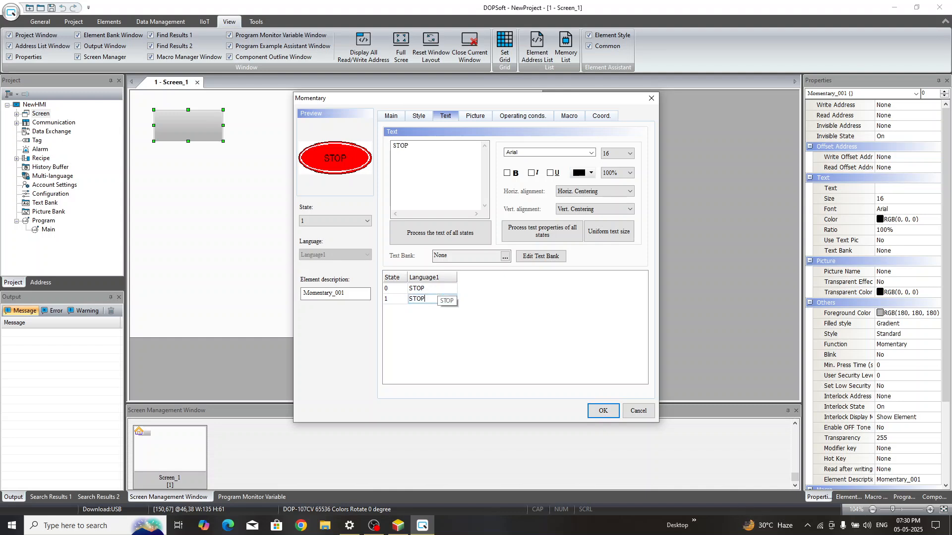
click(600, 409)
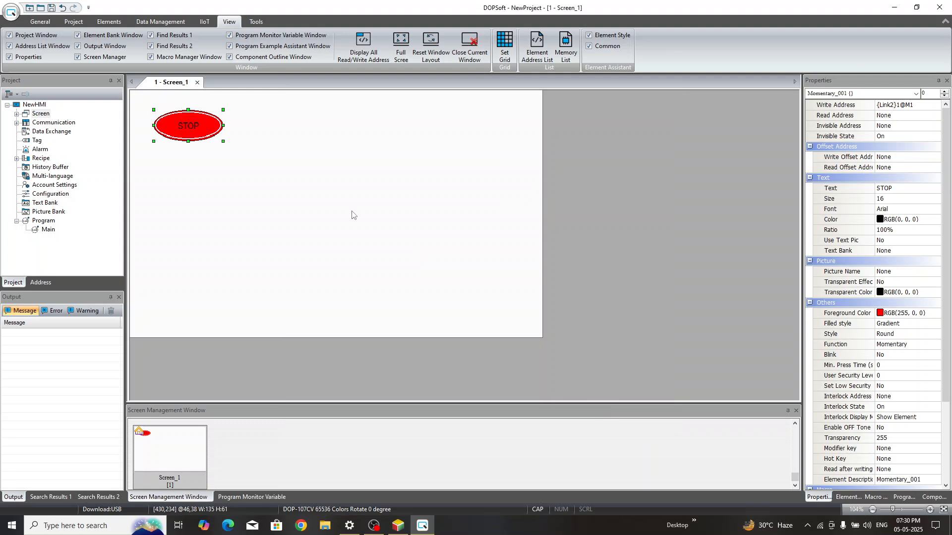
Duplicate the STOP button, place the copy directly below it, and set the copy's write address to M2 on Link2
key(ctrl+c)
key(ctrl+v)
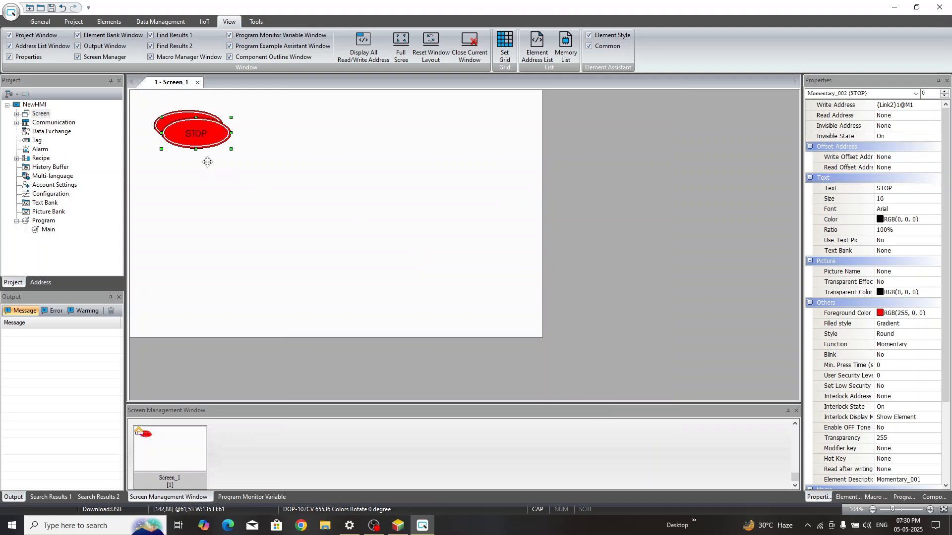
drag(203, 135, 195, 164)
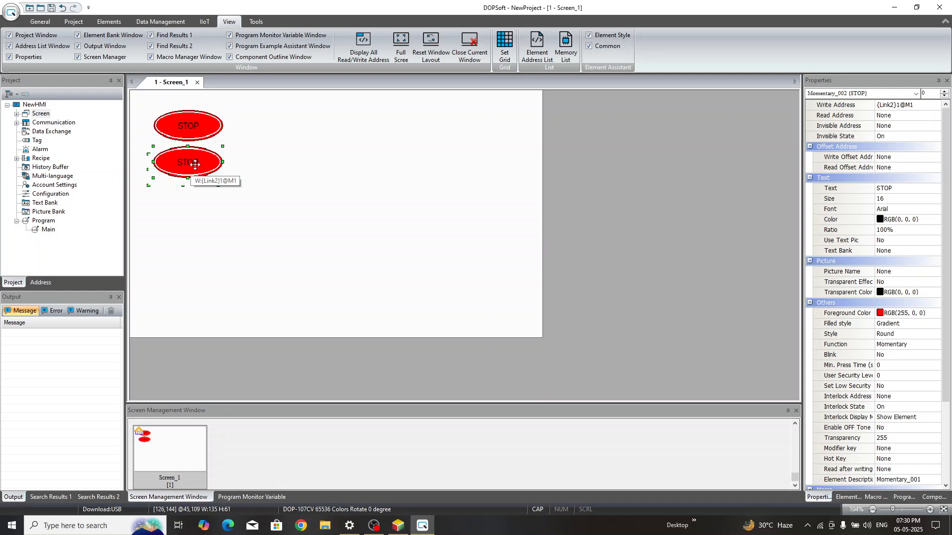
double_click(195, 165)
click(440, 165)
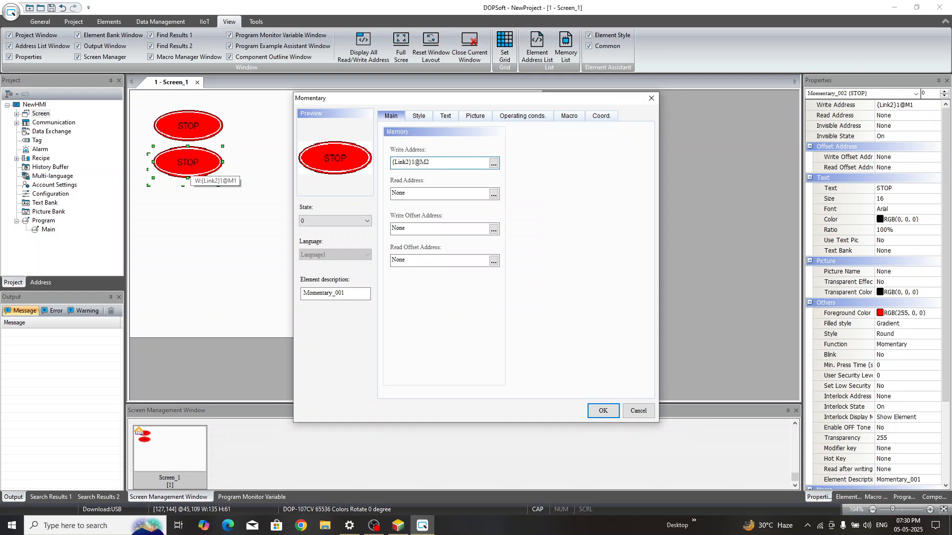
Set the copied button's foreground color to bright green for states 0 and 1
click(419, 116)
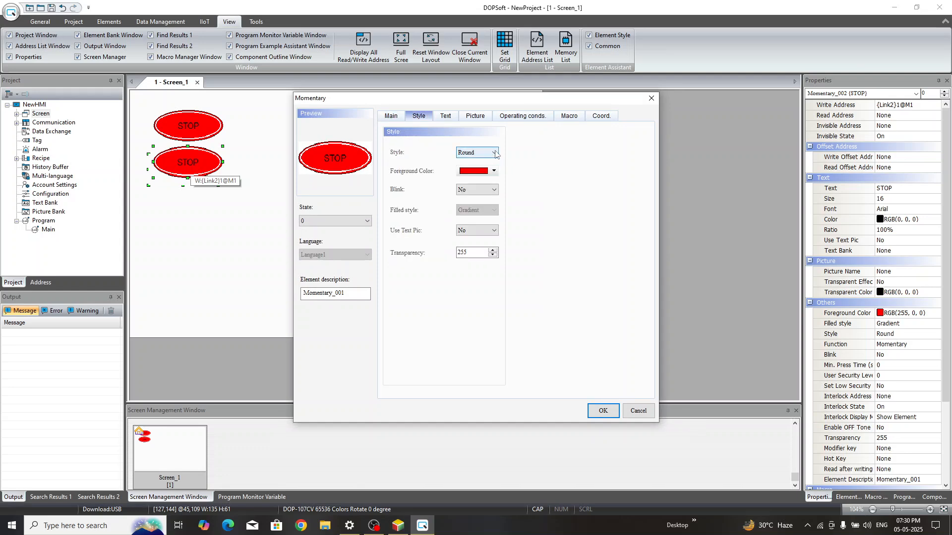
click(493, 171)
click(370, 211)
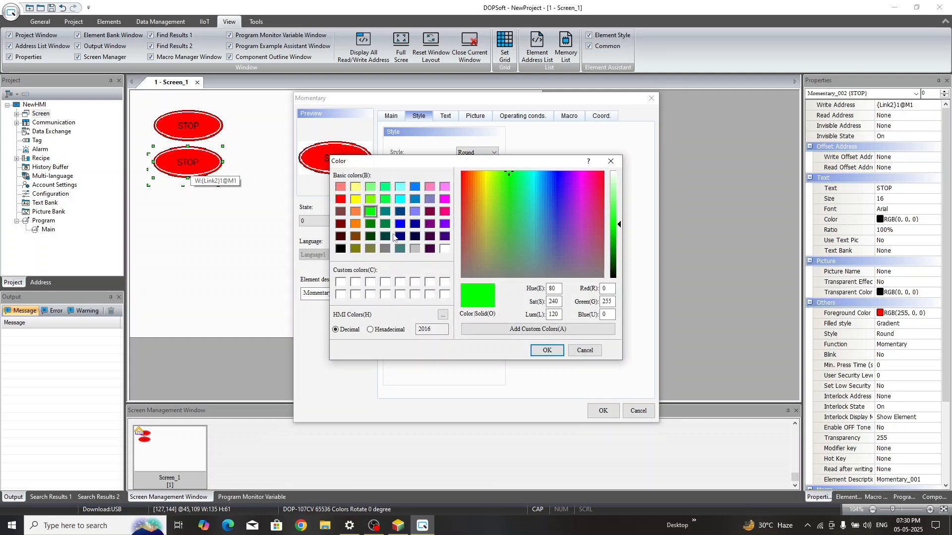
click(547, 350)
click(347, 221)
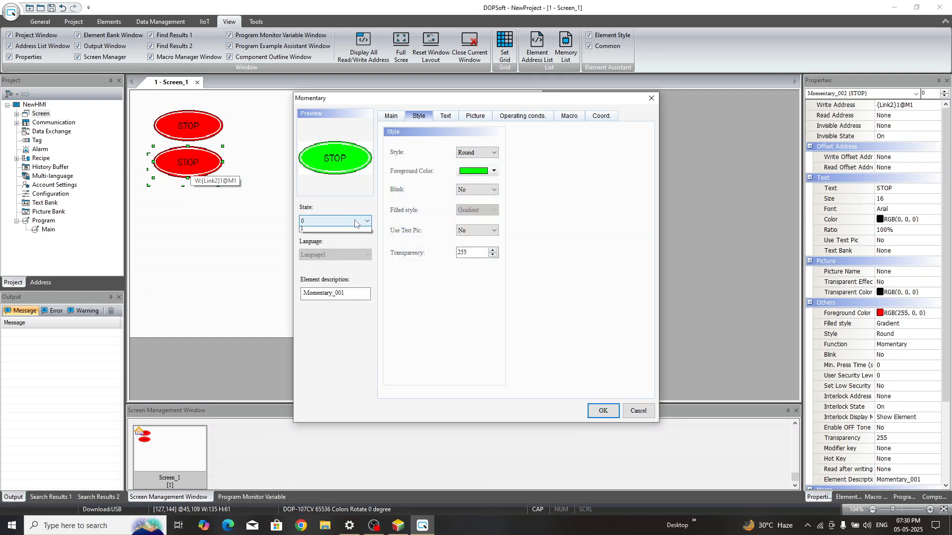
click(346, 236)
click(466, 174)
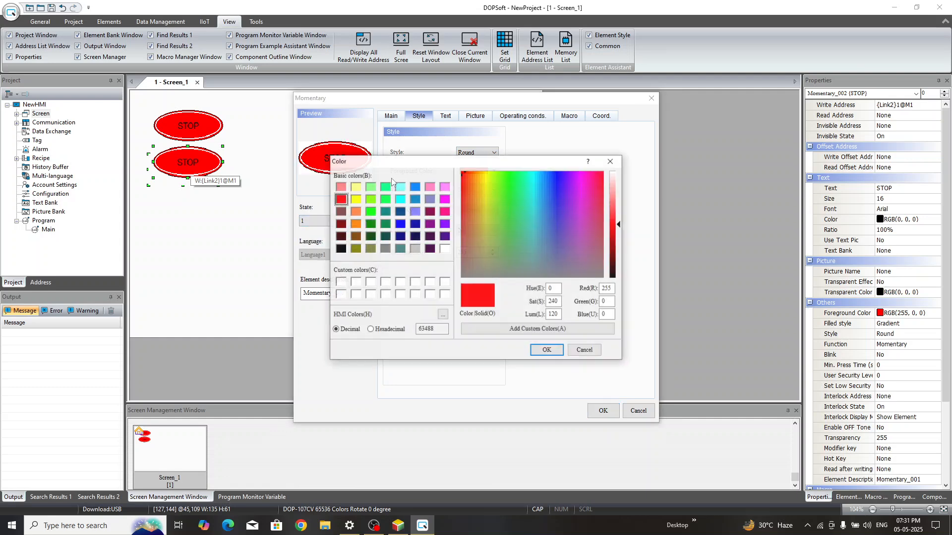
click(371, 212)
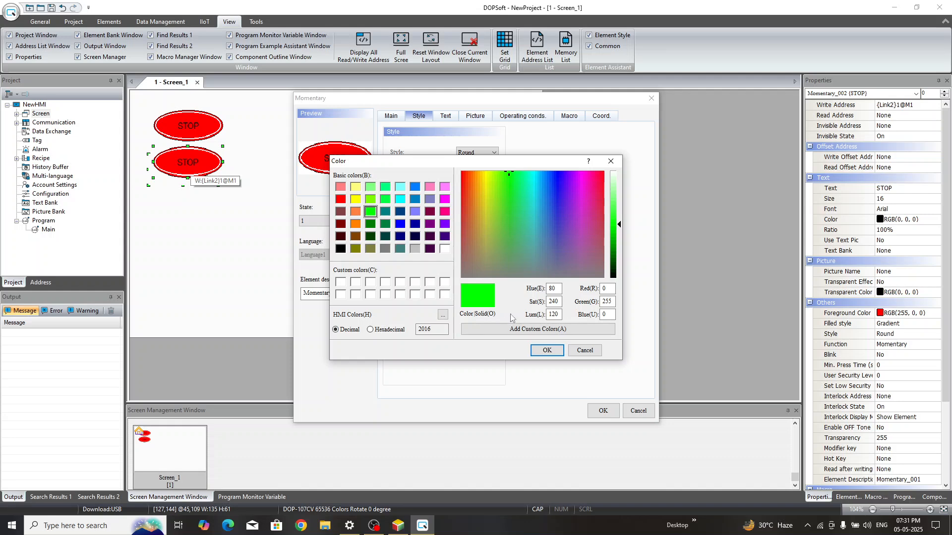
click(547, 350)
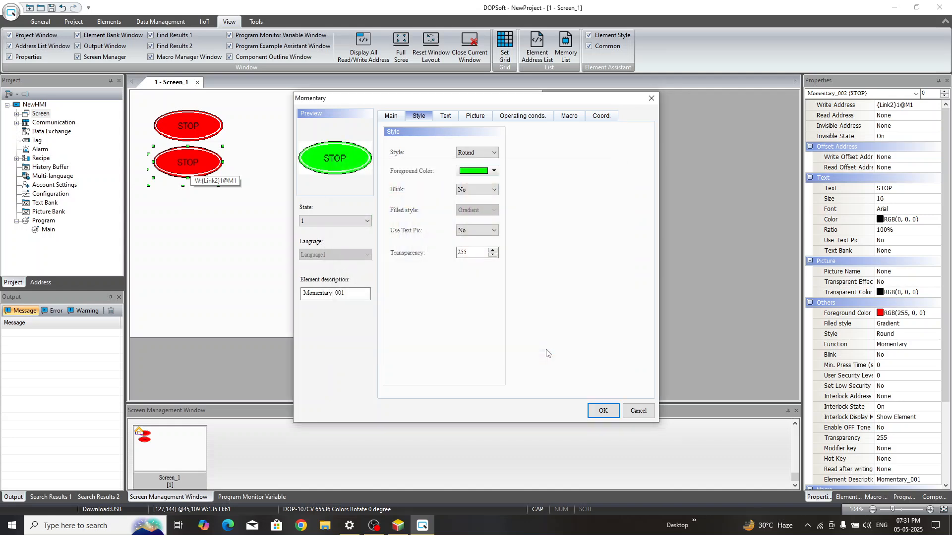
Change the green button's text to START for states 0 and 1 and apply the button settings
click(445, 116)
click(435, 289)
click(436, 289)
text(START)
key(Return)
text(START)
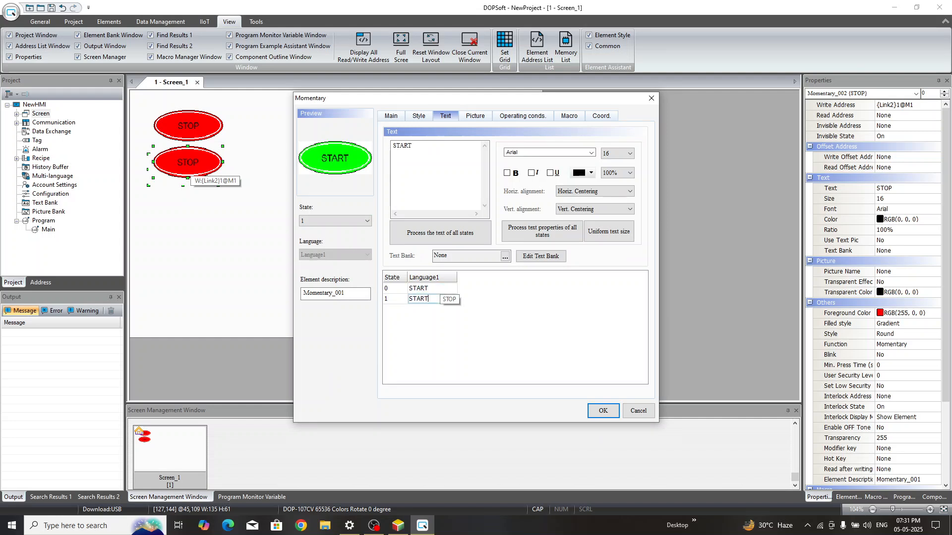
click(603, 411)
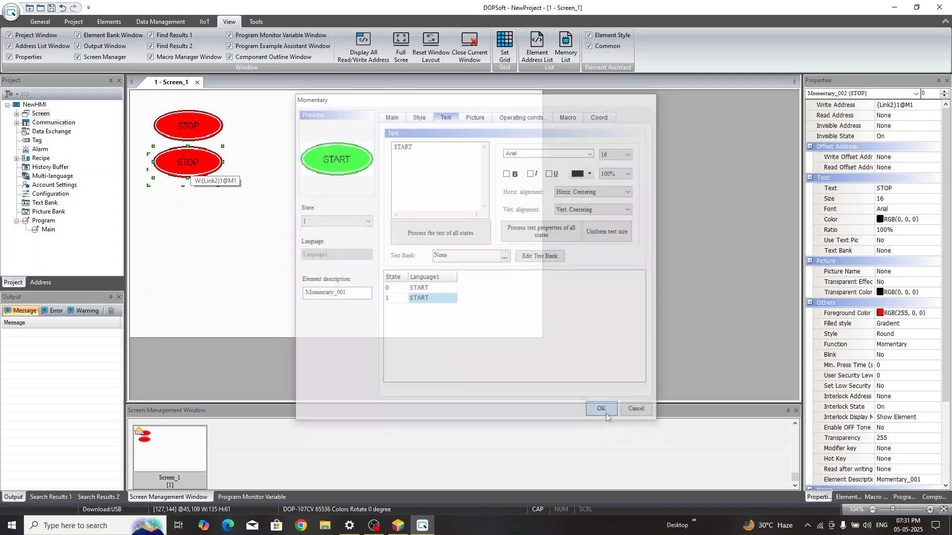
Align the left edges of the STOP and START buttons, then clear the selection
click(377, 242)
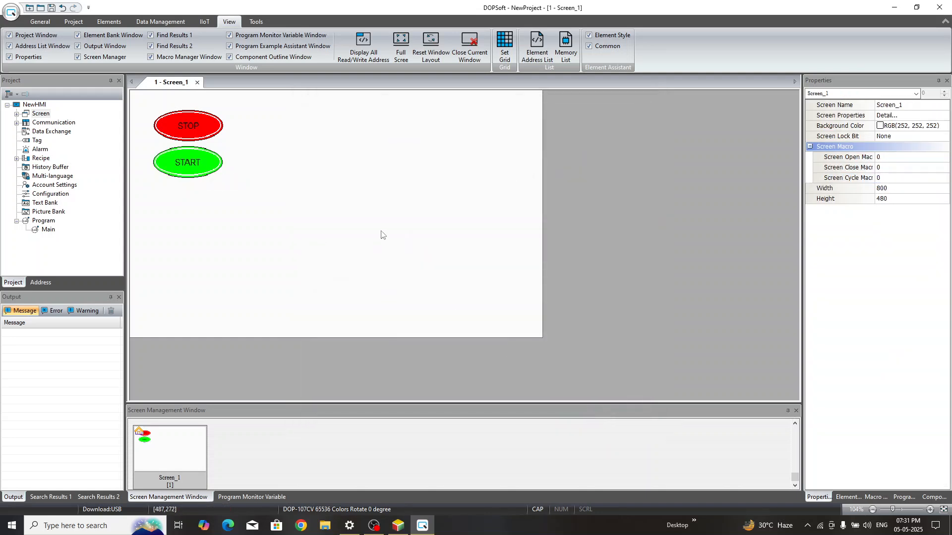
drag(138, 110, 314, 283)
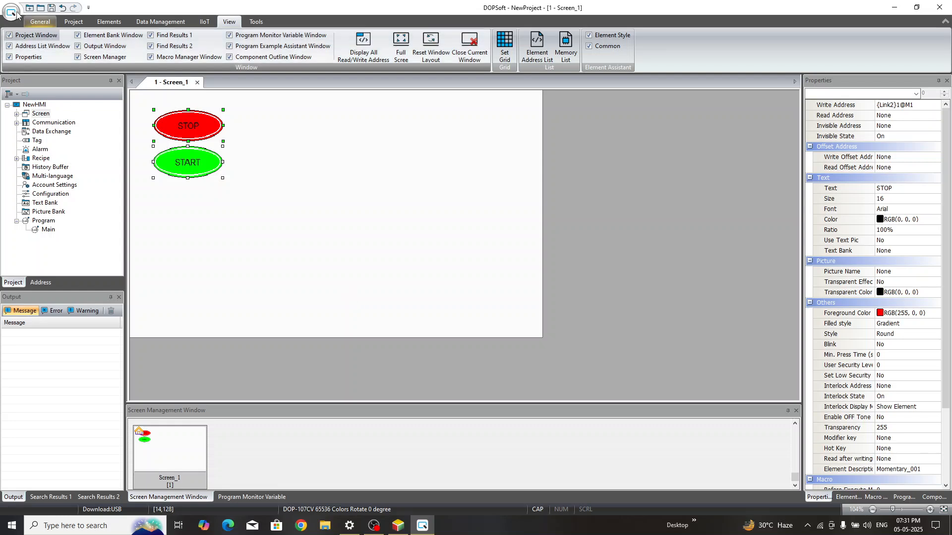
click(40, 22)
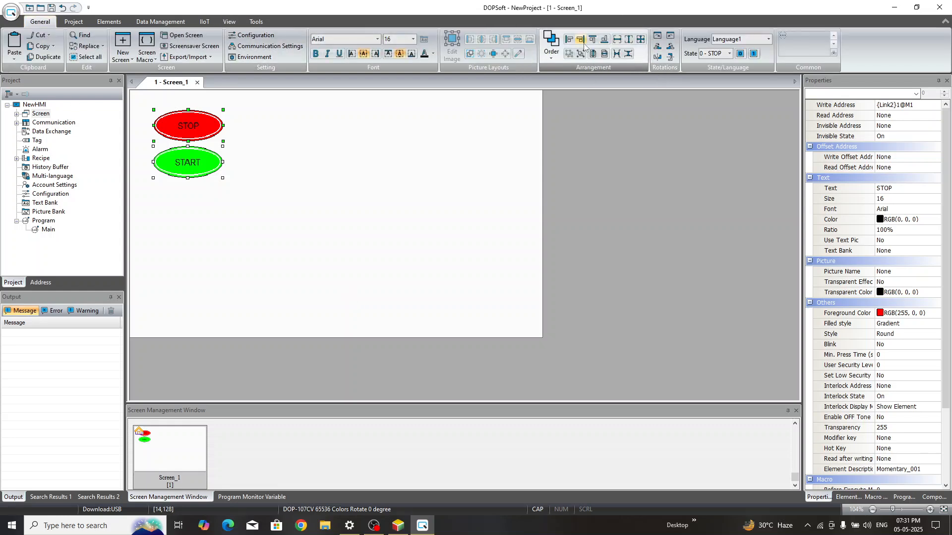
click(569, 41)
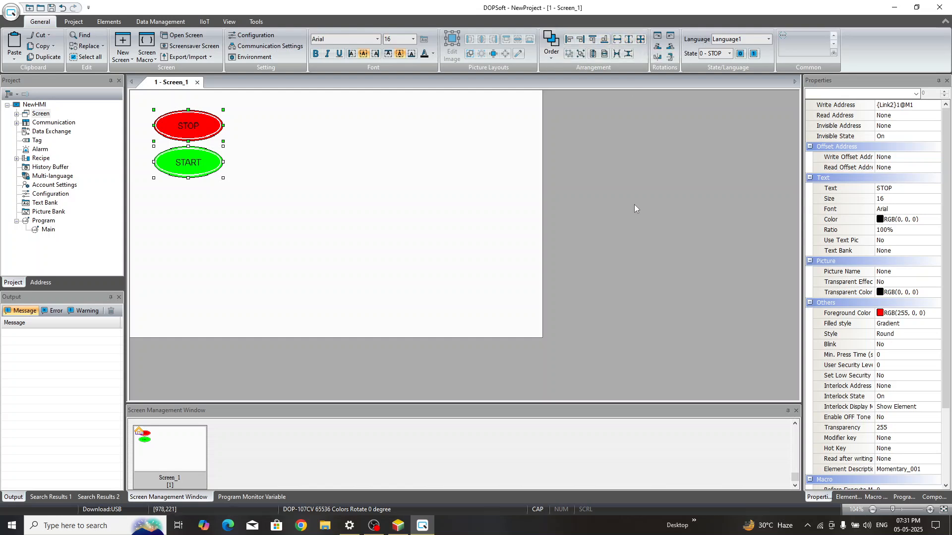
click(555, 215)
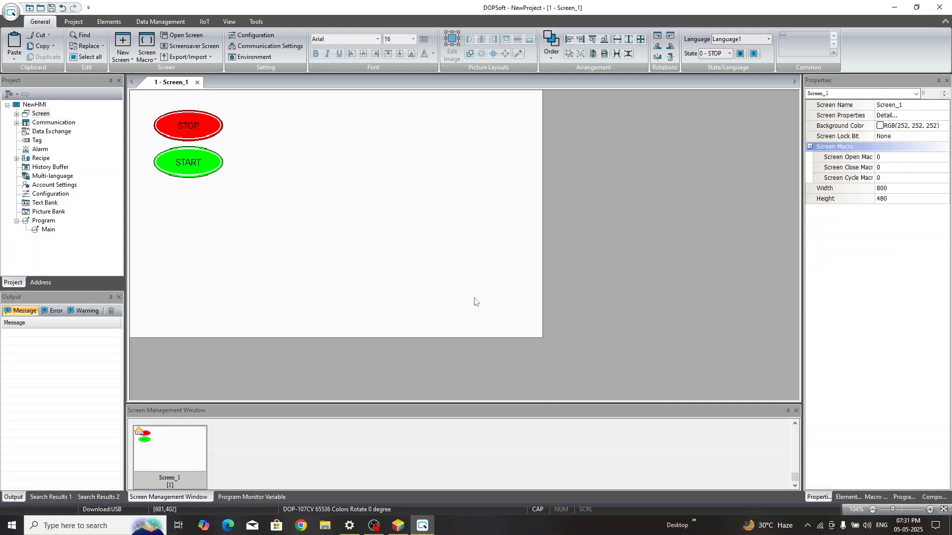
Place a multistate indicator about 90 × 65 pixels beside the STOP button
right_click(323, 126)
mouse_move(381, 216)
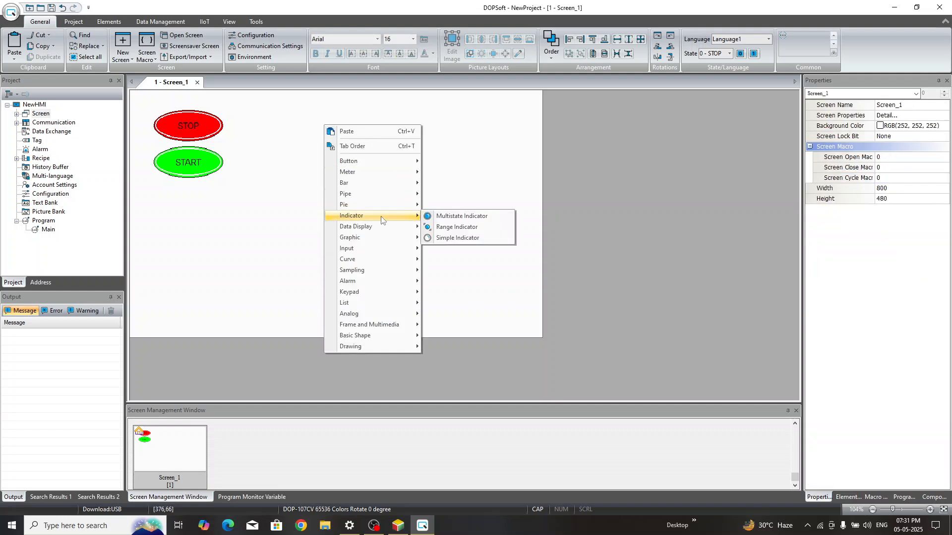
click(449, 220)
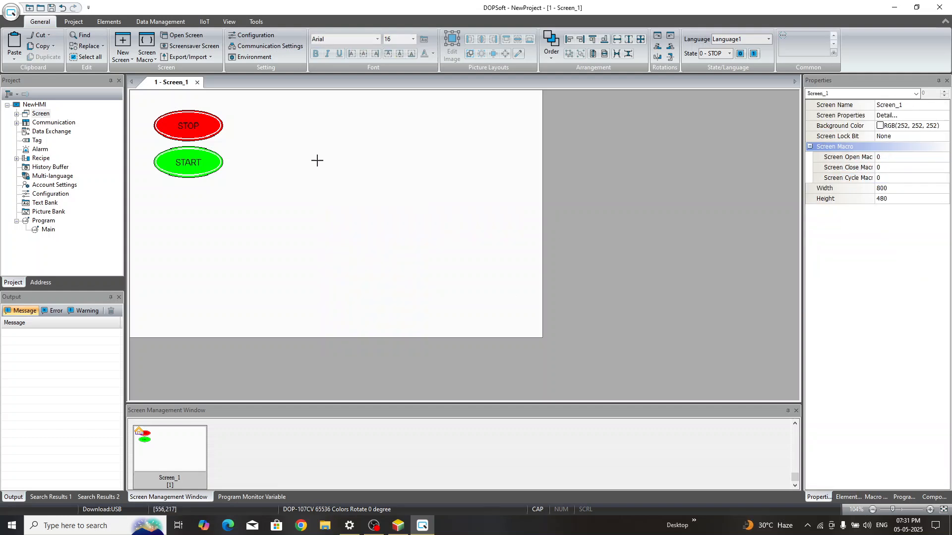
drag(255, 114, 300, 147)
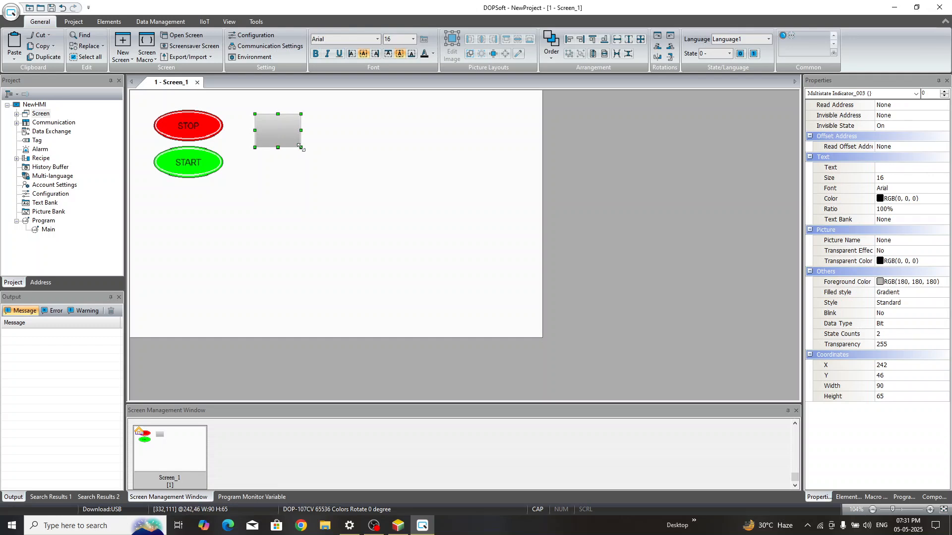
Set the multistate indicator's read address to Y1 on Link2
double_click(280, 128)
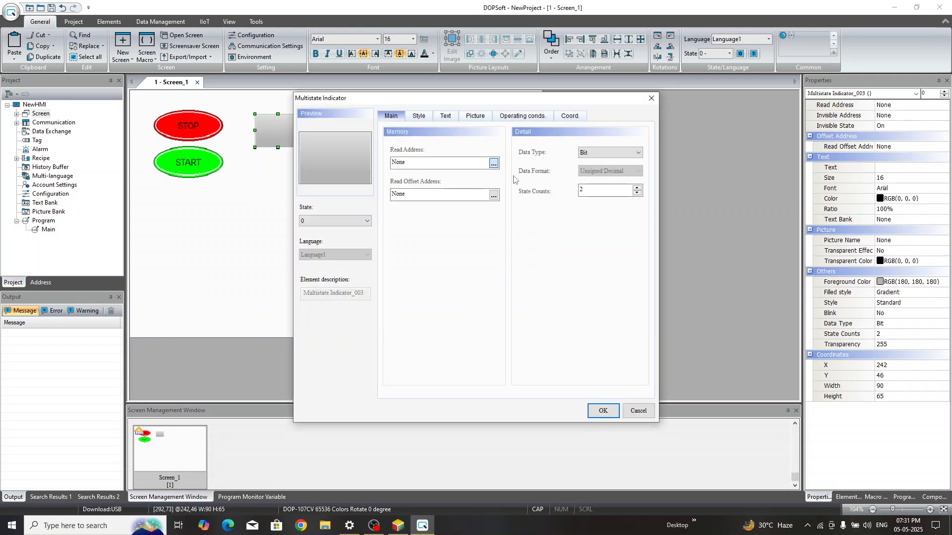
click(493, 163)
click(545, 178)
click(545, 191)
text(1@Y1)
click(583, 300)
Color the indicator red for state 0 and bright green for state 1, and give it the Round style
click(419, 117)
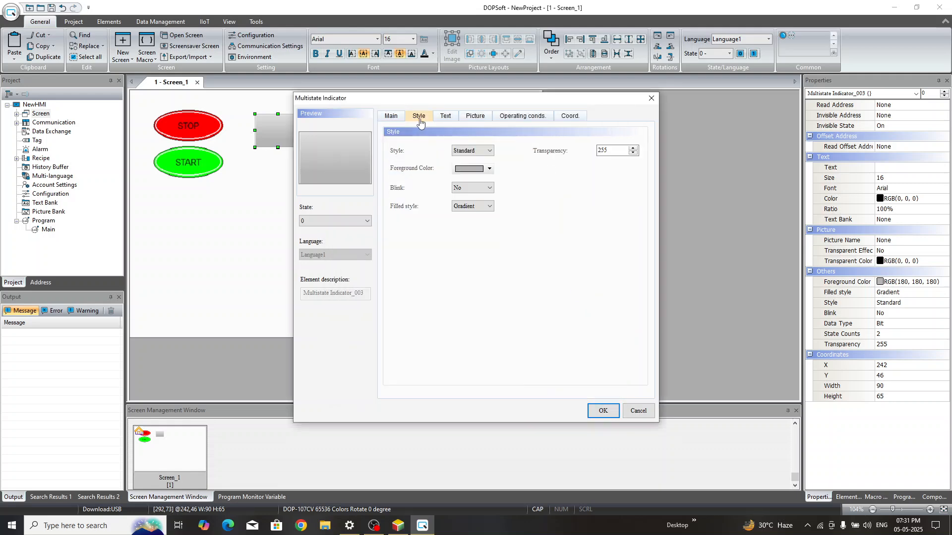
click(472, 170)
click(342, 201)
click(547, 351)
click(346, 224)
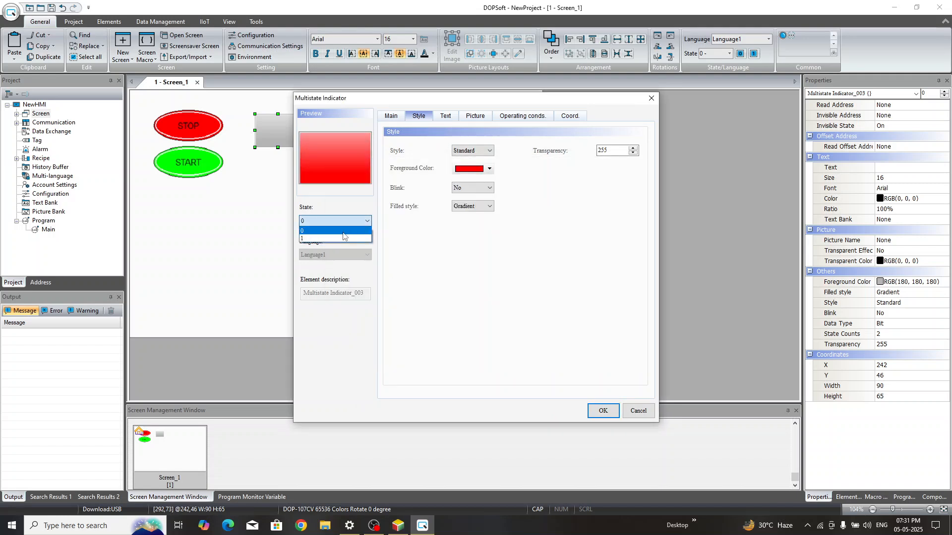
click(343, 238)
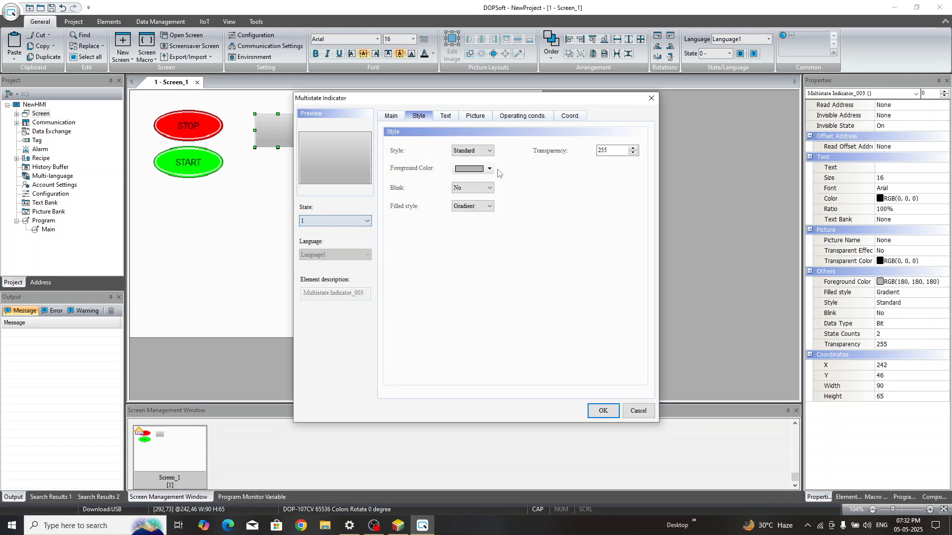
click(470, 170)
click(370, 212)
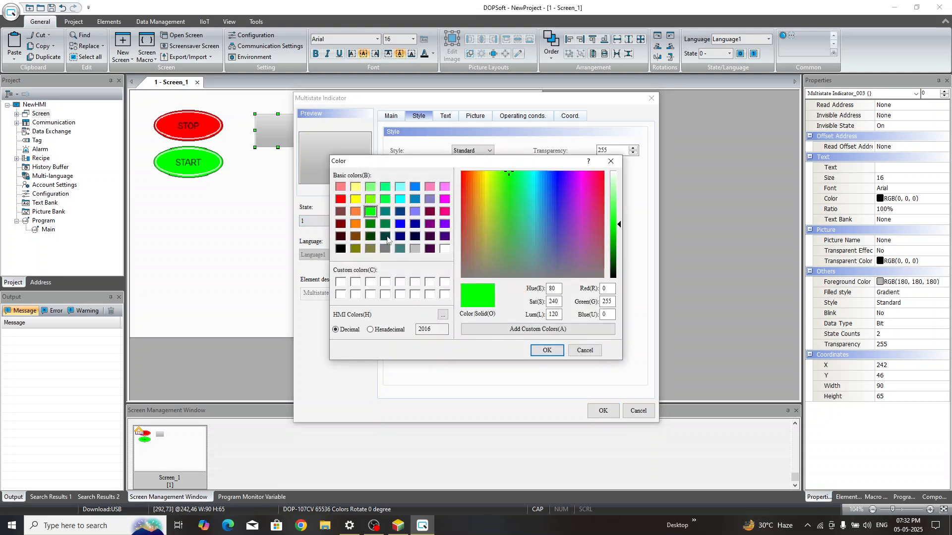
click(547, 351)
click(471, 151)
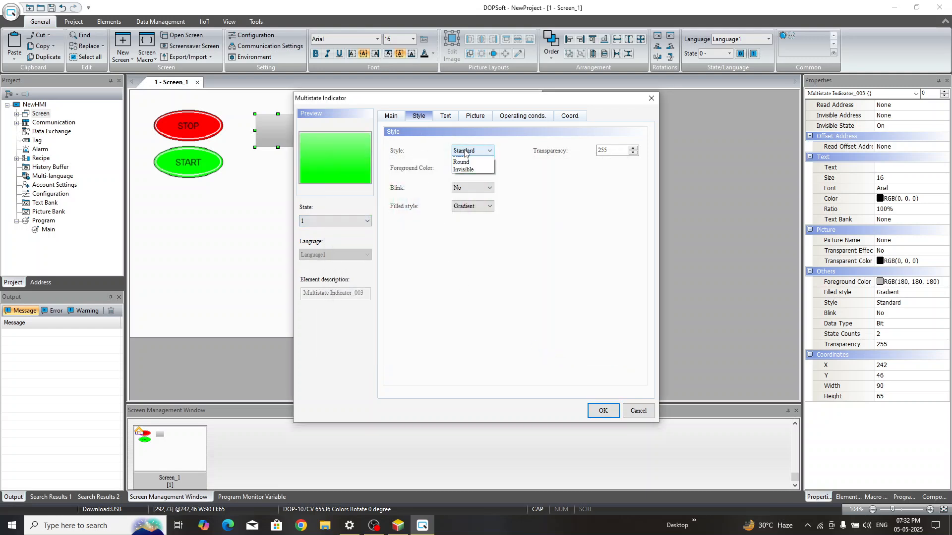
click(466, 168)
Label the indicator OFF for state 0 and ON for state 1, and apply its settings
click(444, 116)
click(430, 289)
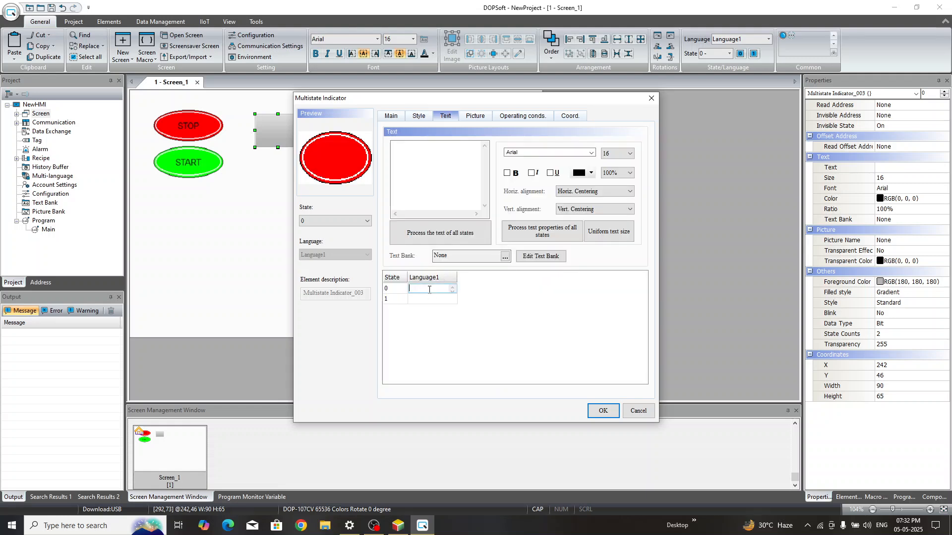
text(OFF)
key(Return)
text(ON)
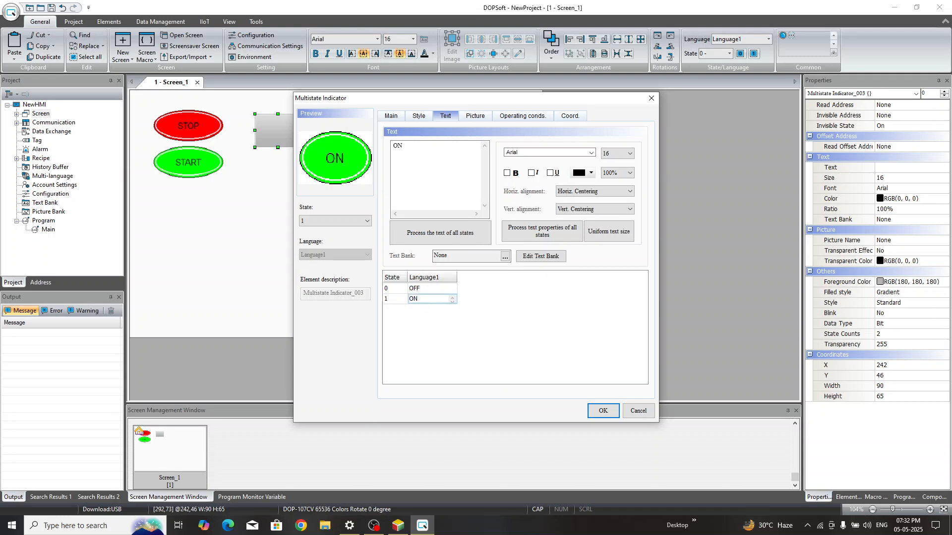
click(603, 411)
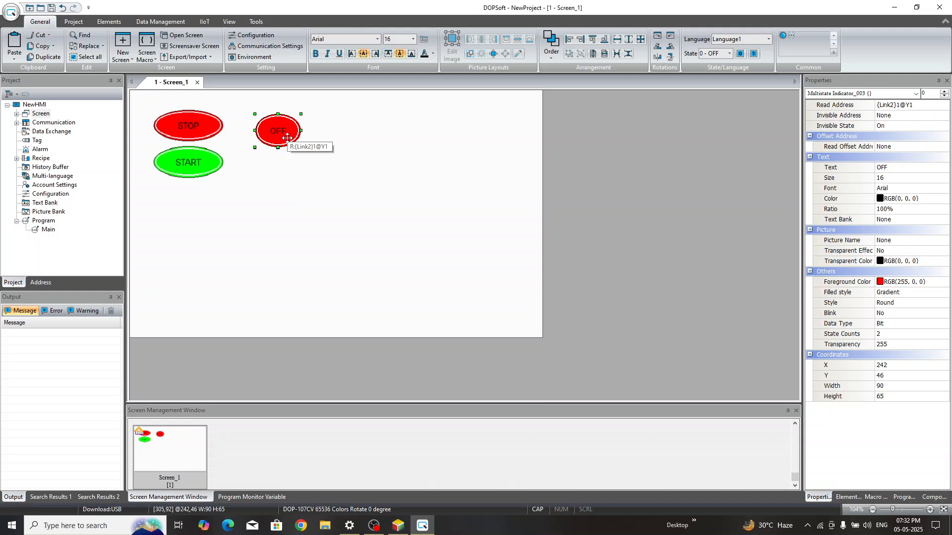
Duplicate the OFF indicator into one row of three columns with a read/write address offset of 1, and check the copies' addresses
right_click(288, 138)
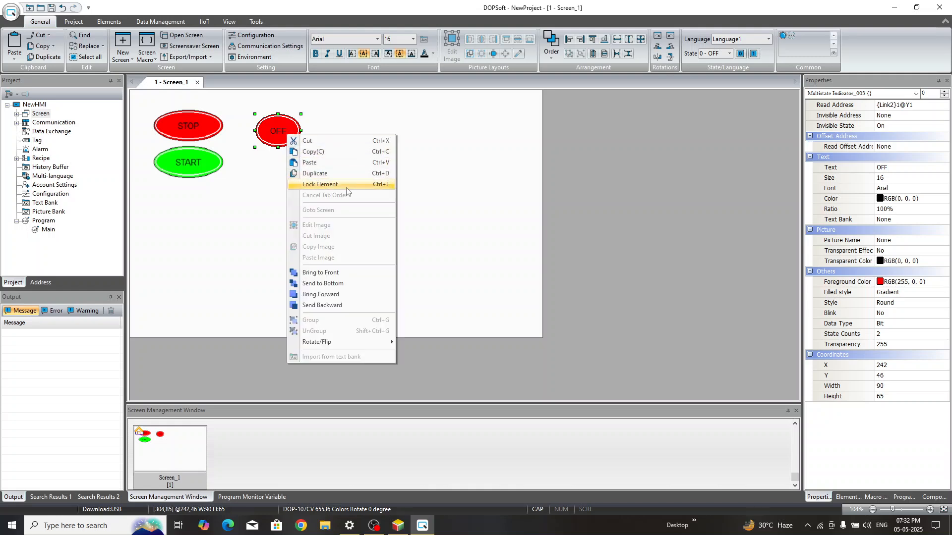
click(361, 174)
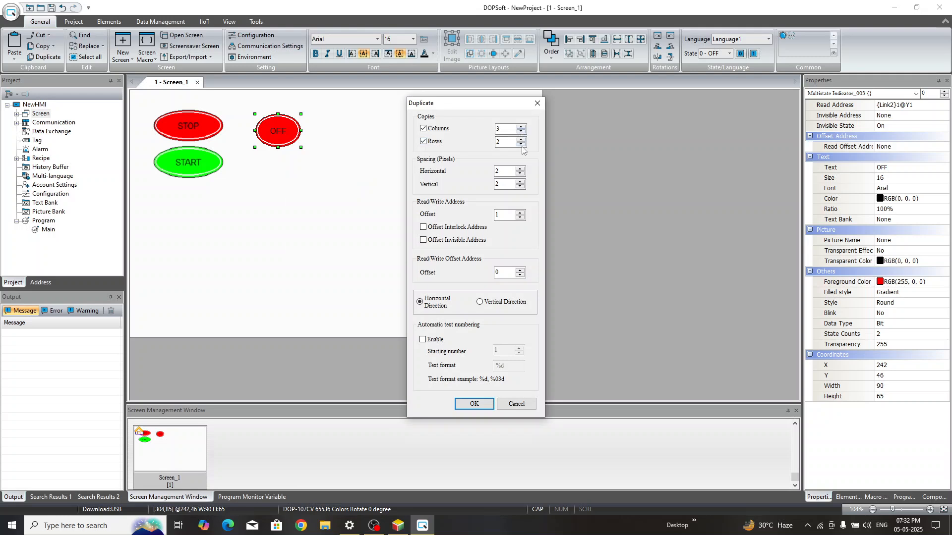
click(470, 406)
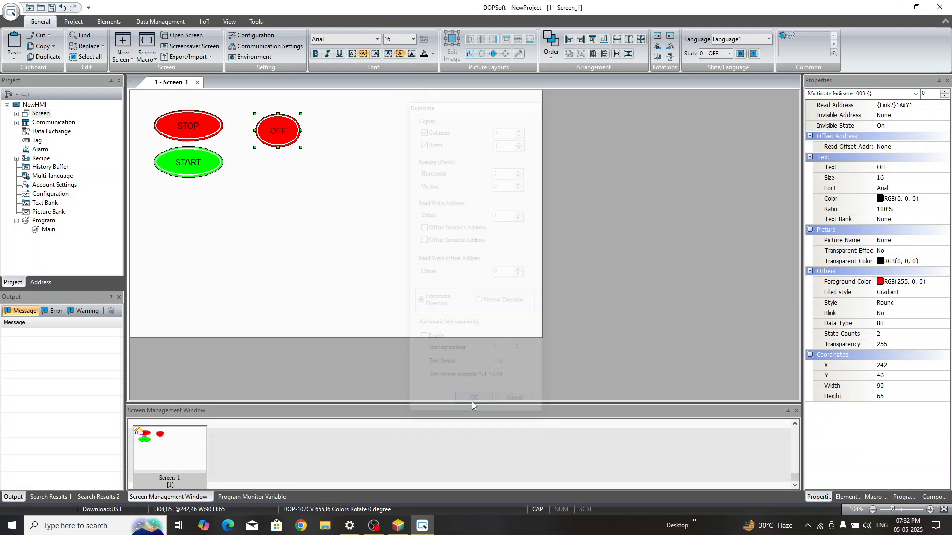
click(387, 258)
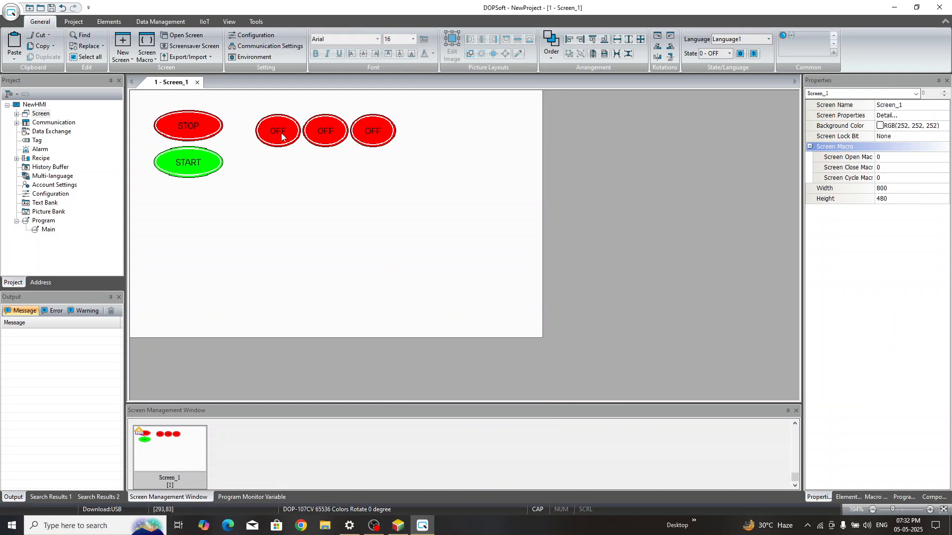
click(320, 128)
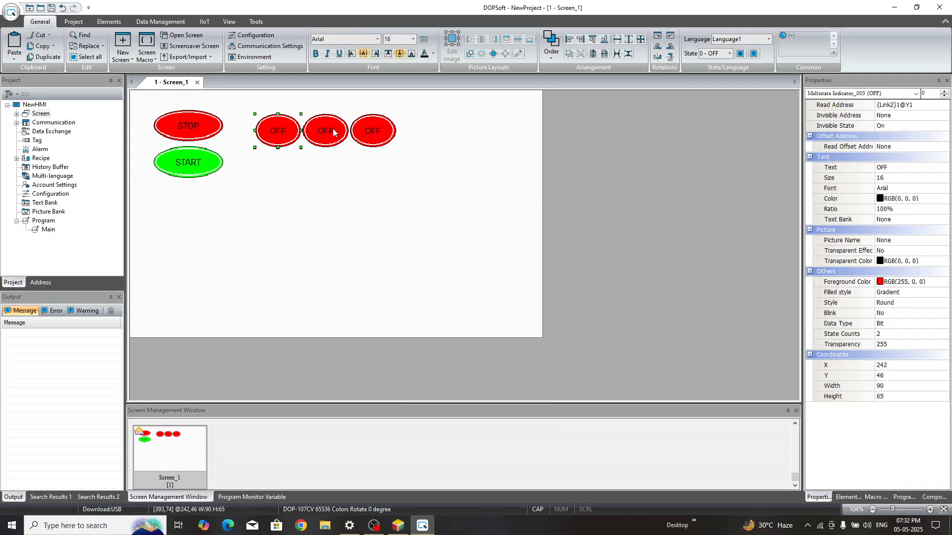
click(376, 131)
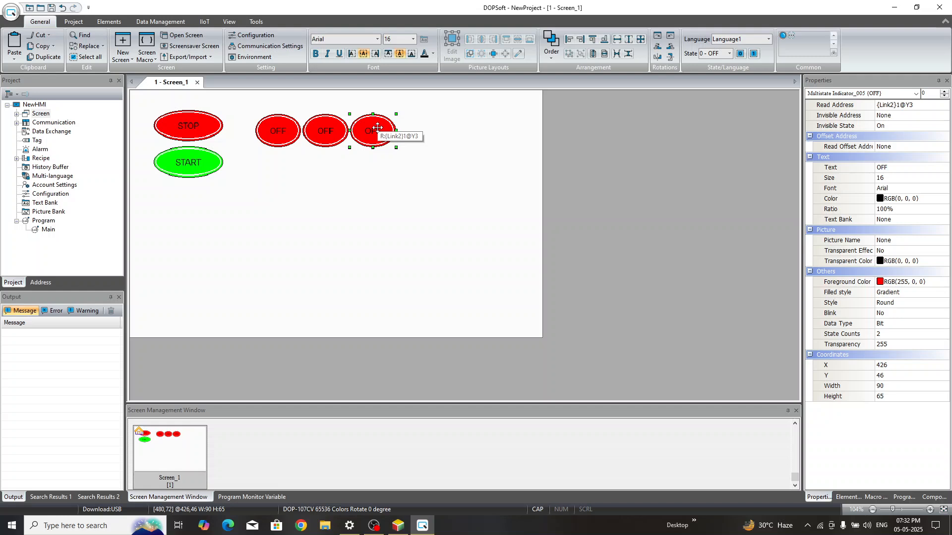
click(310, 214)
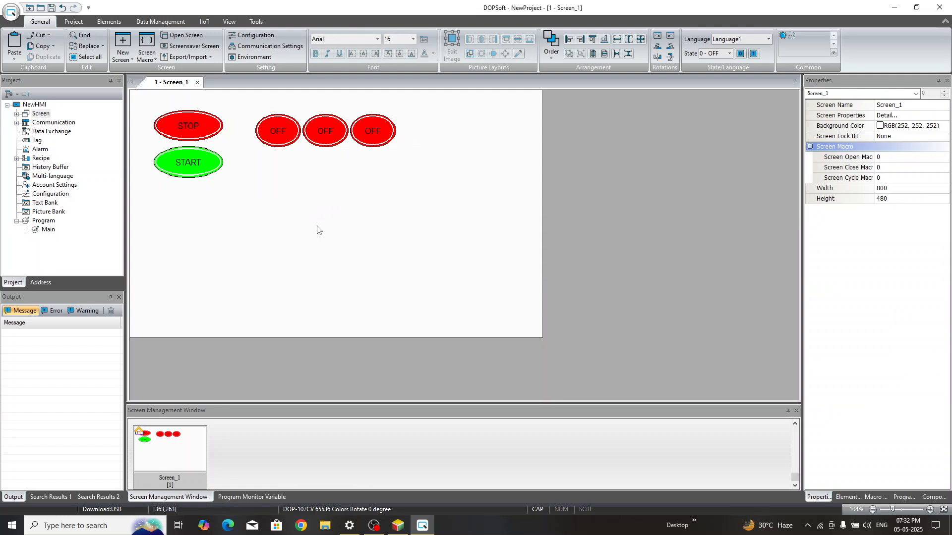
Place a Set Value button about 167 × 51 pixels below the START button
right_click(335, 200)
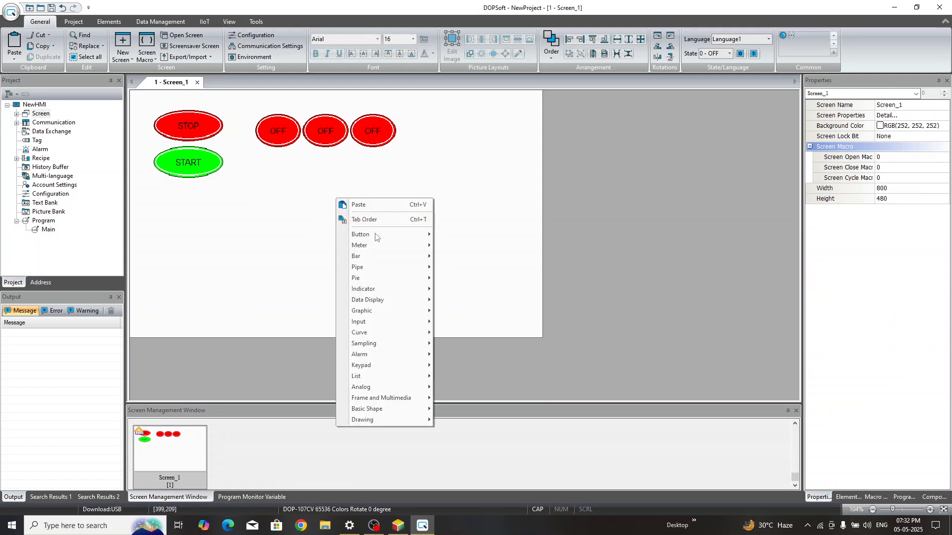
mouse_move(378, 238)
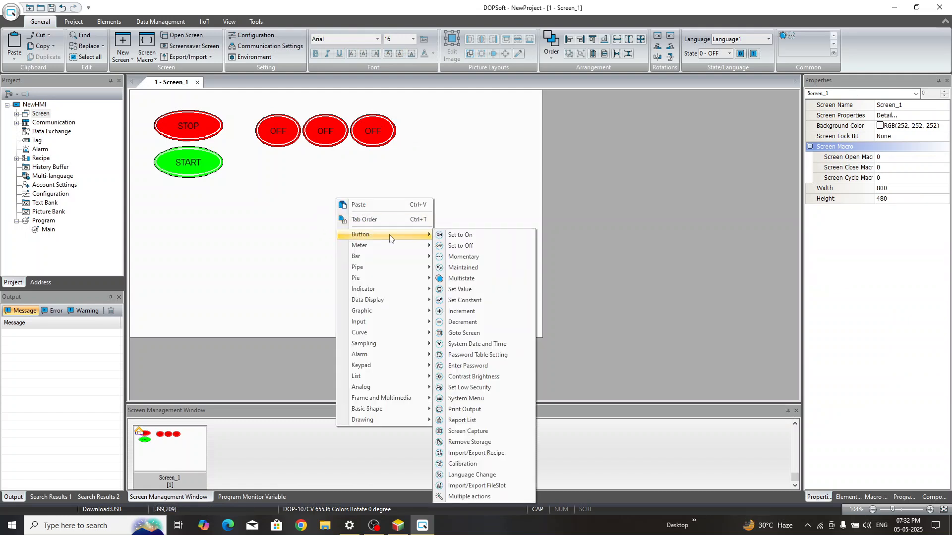
click(486, 291)
drag(154, 197, 239, 222)
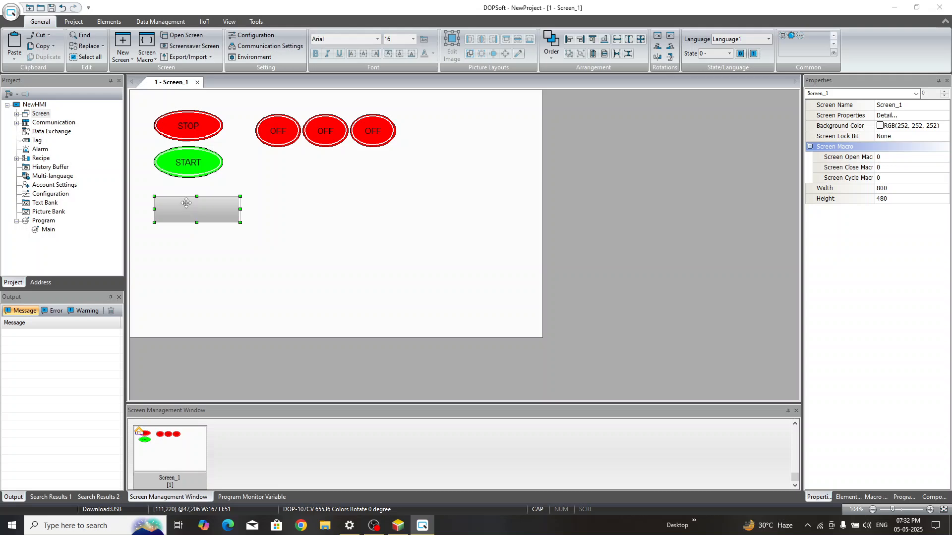
Set the Set Value button's write address to D2 on Link2
double_click(223, 210)
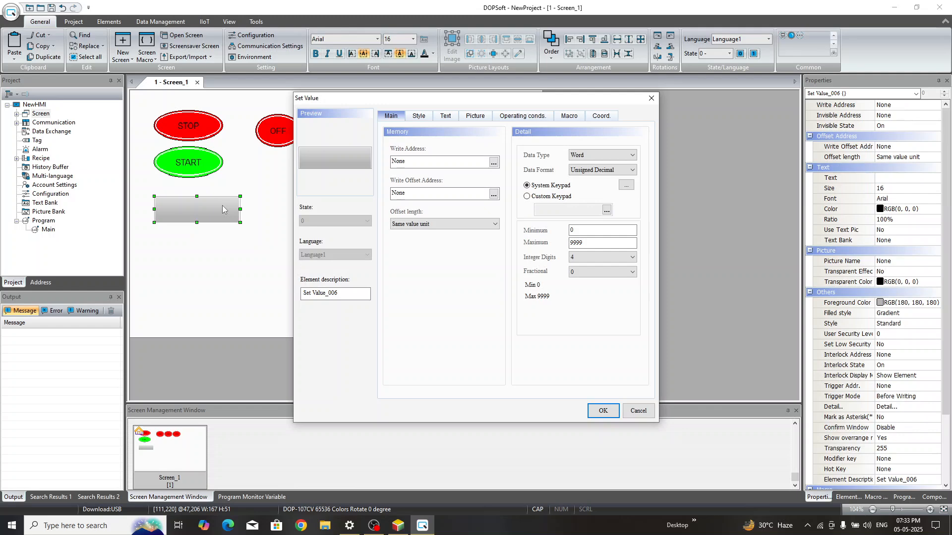
click(493, 162)
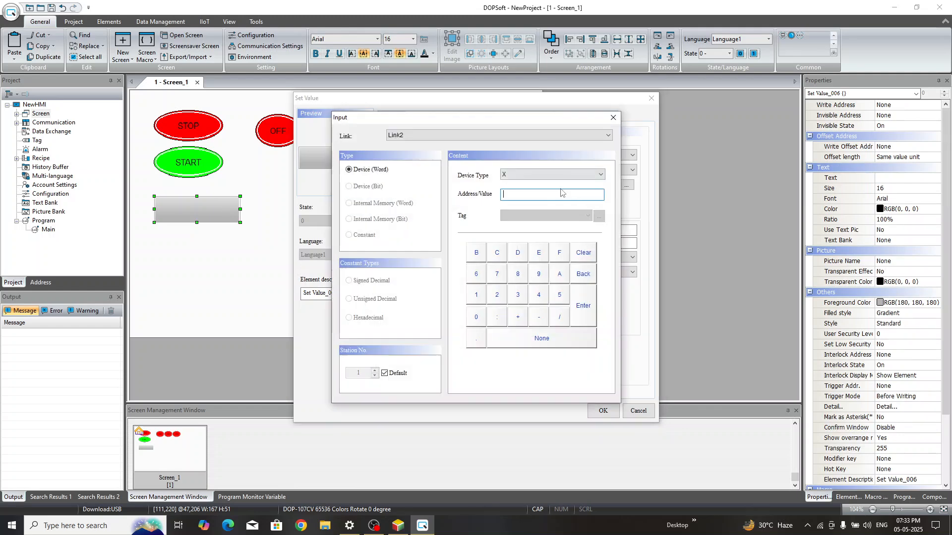
click(565, 177)
key(d)
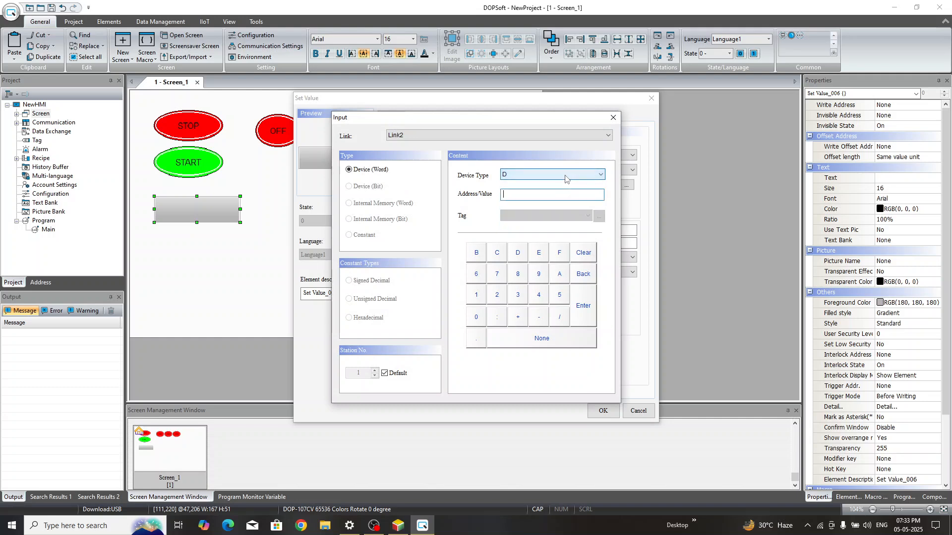
click(583, 306)
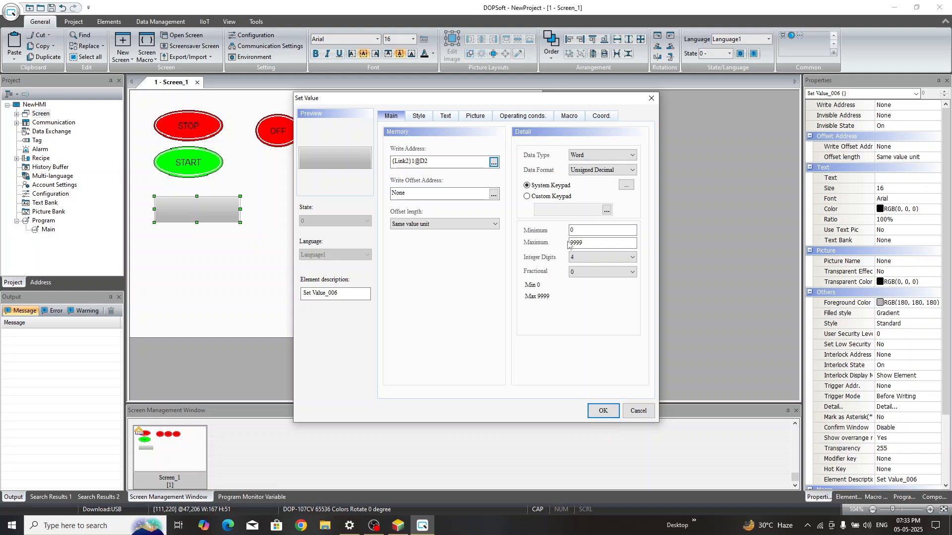
Limit the Set Value input to a minimum of 25 and a maximum of 100, using the Word data type
click(585, 230)
key(Tab)
text(1)
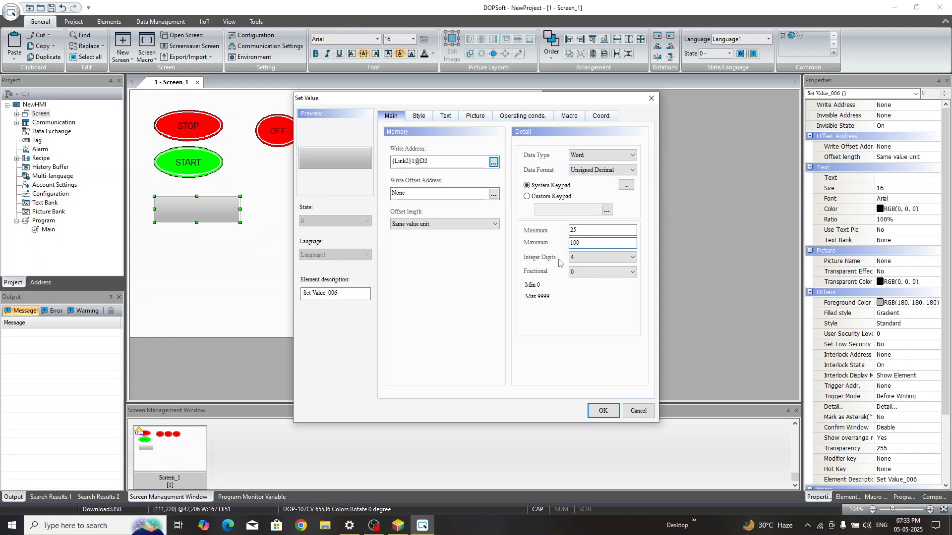
click(620, 159)
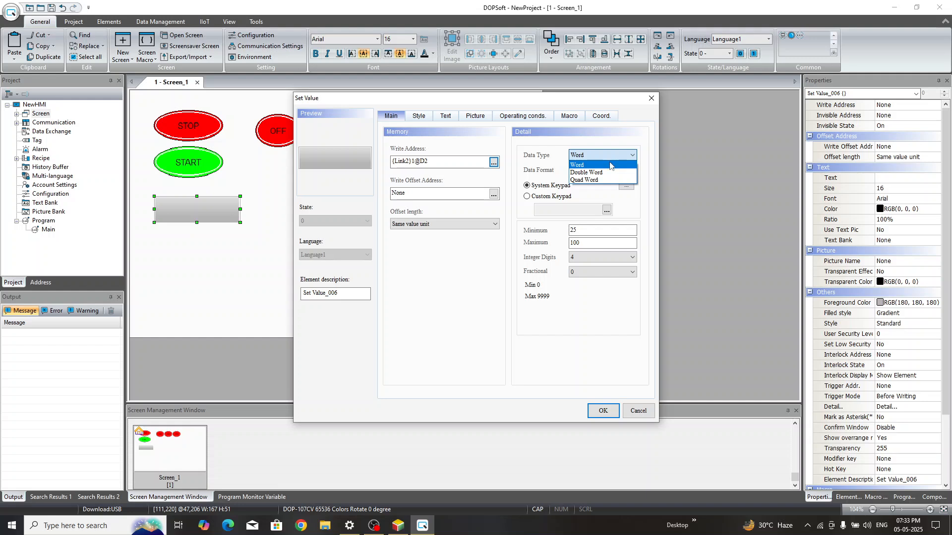
click(610, 165)
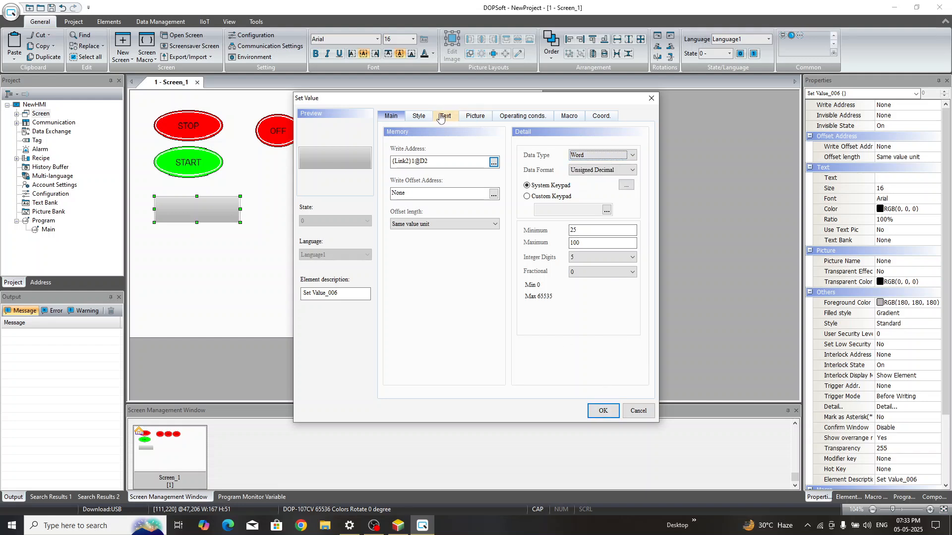
Label the Set Value button SET HOLD TIME
click(445, 115)
click(441, 159)
text(SET H)
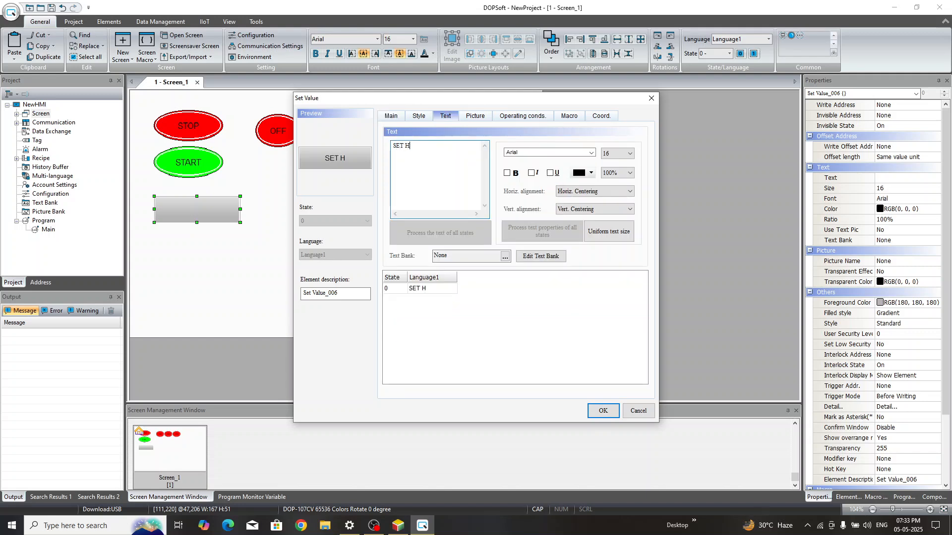
text(OLD TIME)
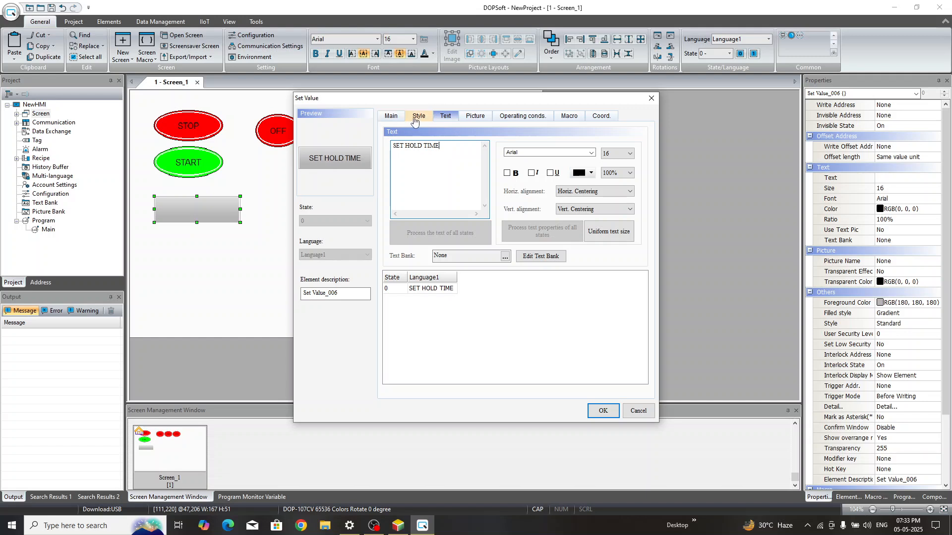
Set the SET HOLD TIME button's foreground color to yellow
click(419, 116)
click(481, 171)
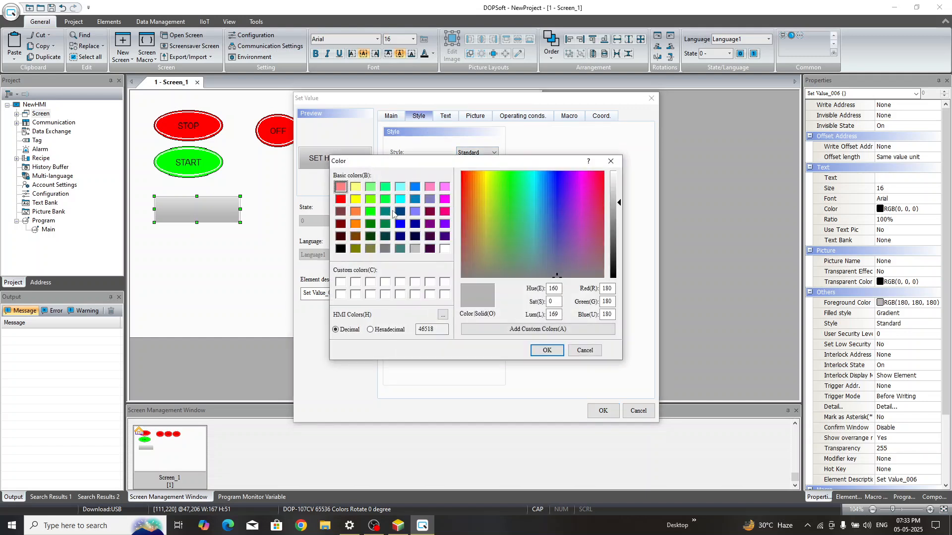
click(355, 199)
click(545, 351)
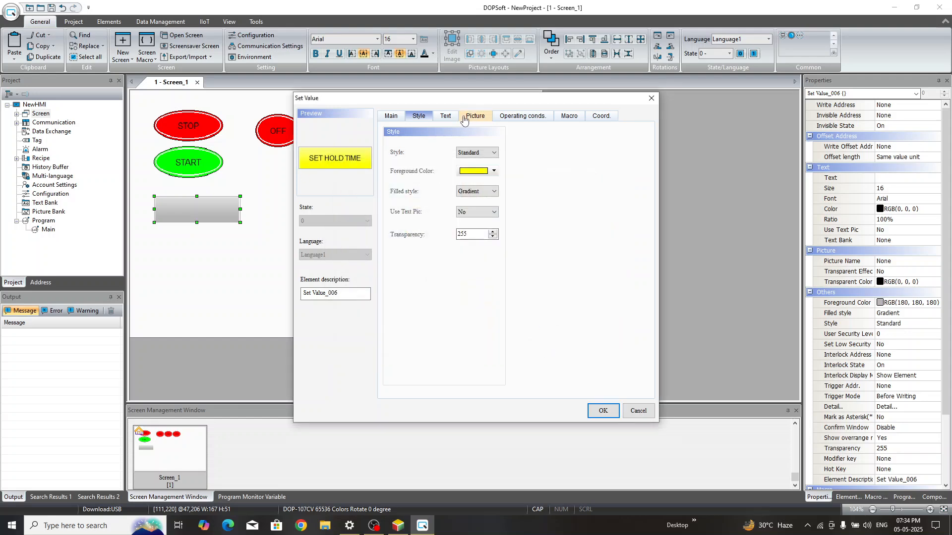
Make the SET HOLD TIME button's label bold and blue, and apply the Set Value settings
click(446, 116)
click(507, 173)
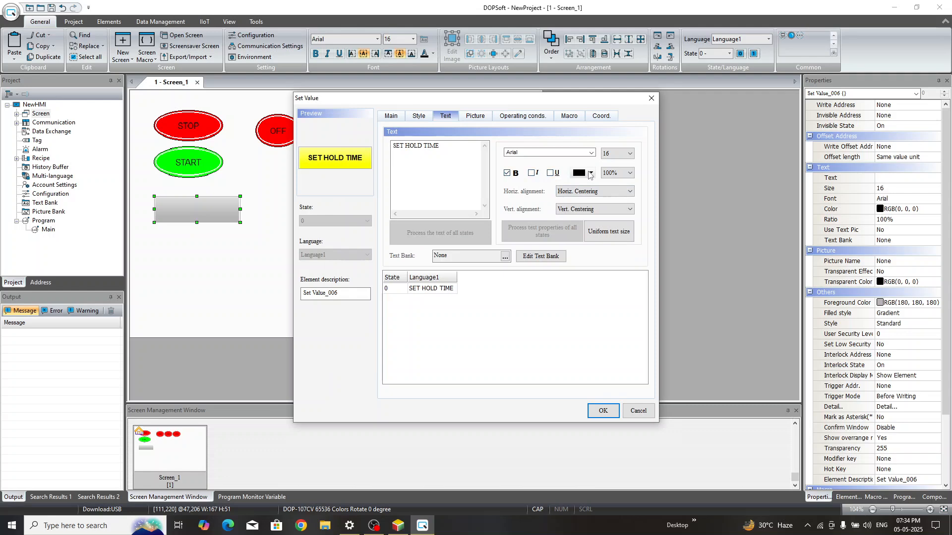
click(591, 173)
click(400, 224)
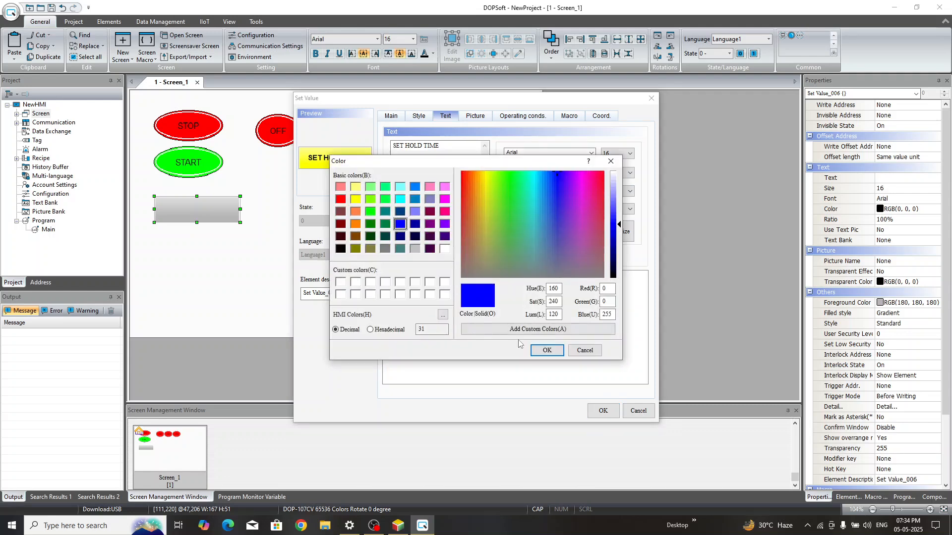
click(547, 350)
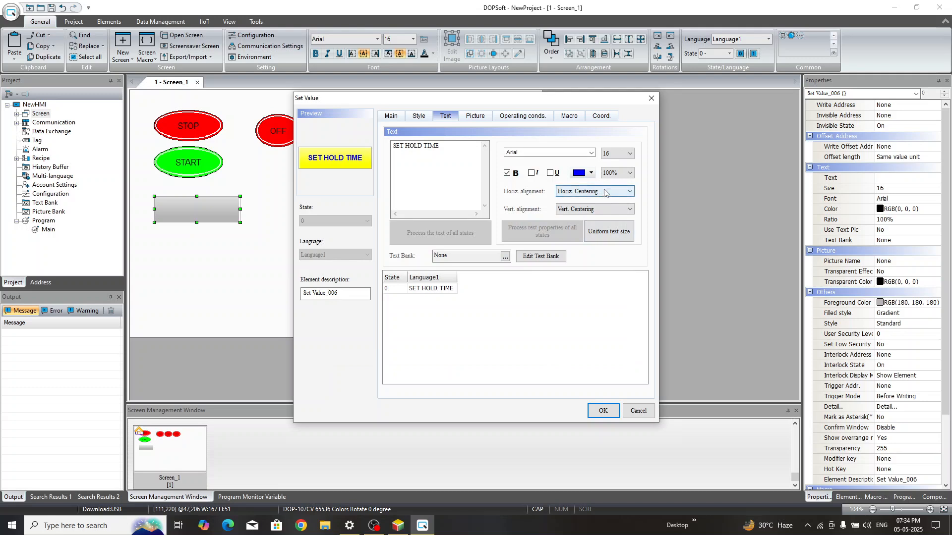
click(598, 411)
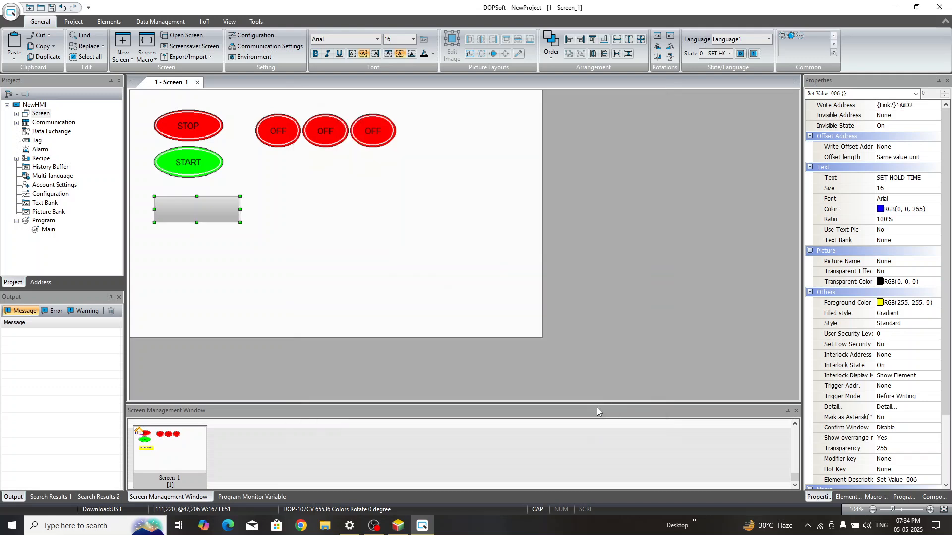
click(363, 224)
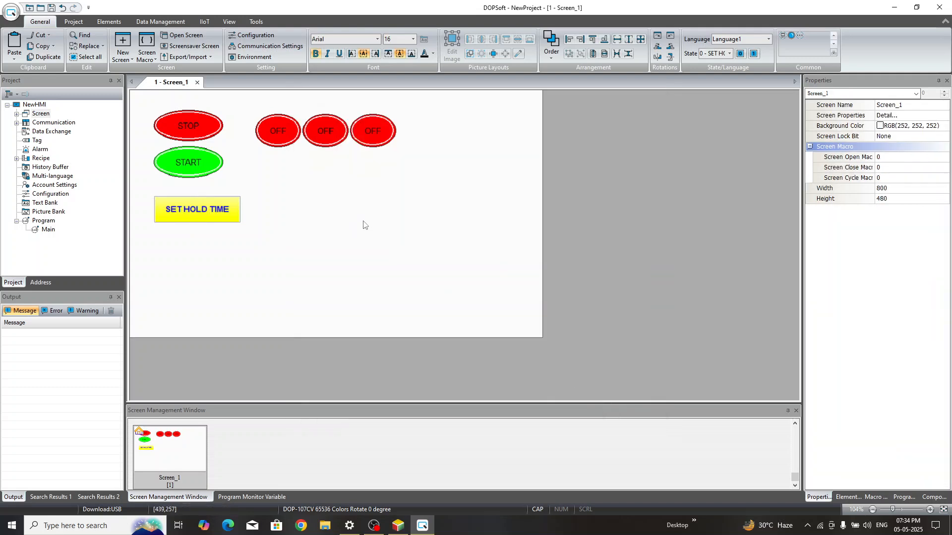
Place a Numeric Display about 103 by 49 pixels immediately to the right of the SET HOLD TIME button
right_click(286, 234)
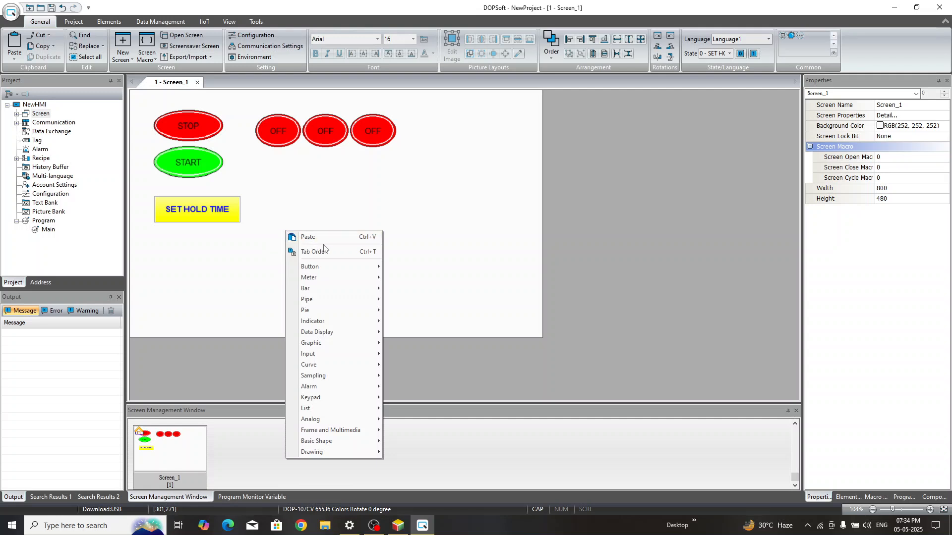
mouse_move(353, 333)
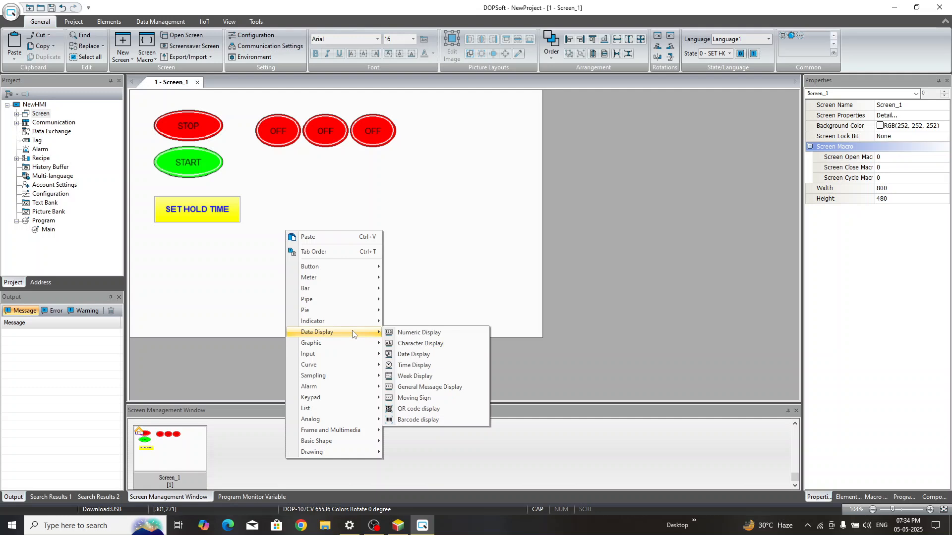
click(411, 332)
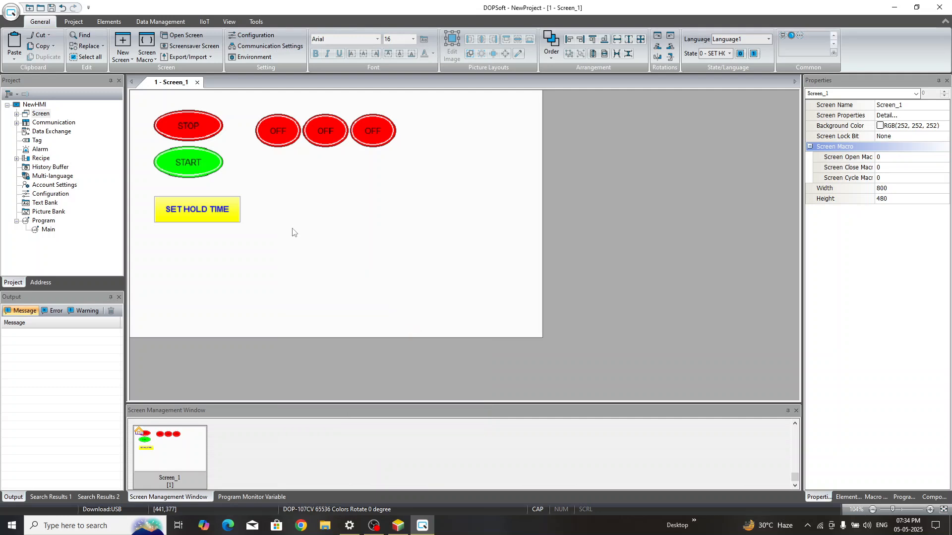
drag(247, 196, 300, 221)
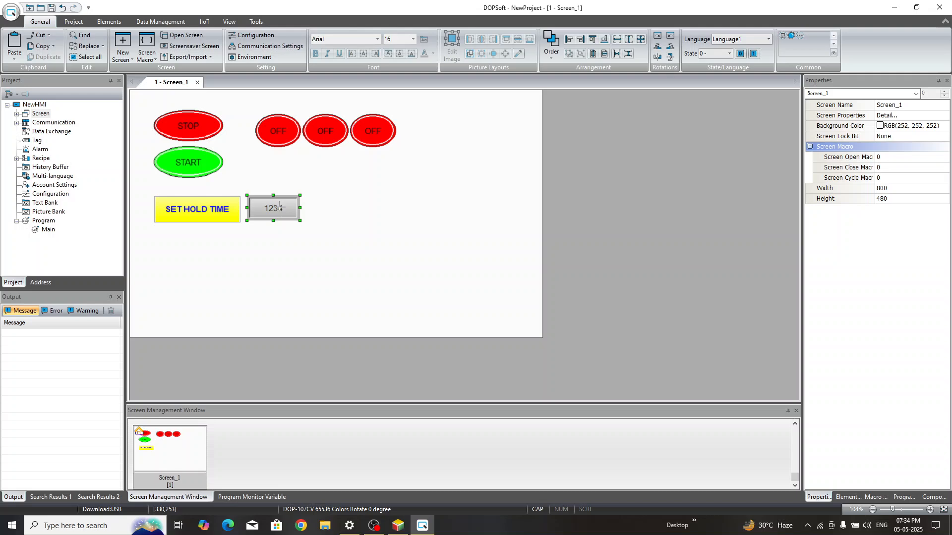
Set the numeric display's read address to D2 on Link2
click(493, 164)
click(506, 175)
click(505, 177)
text(2)
click(583, 303)
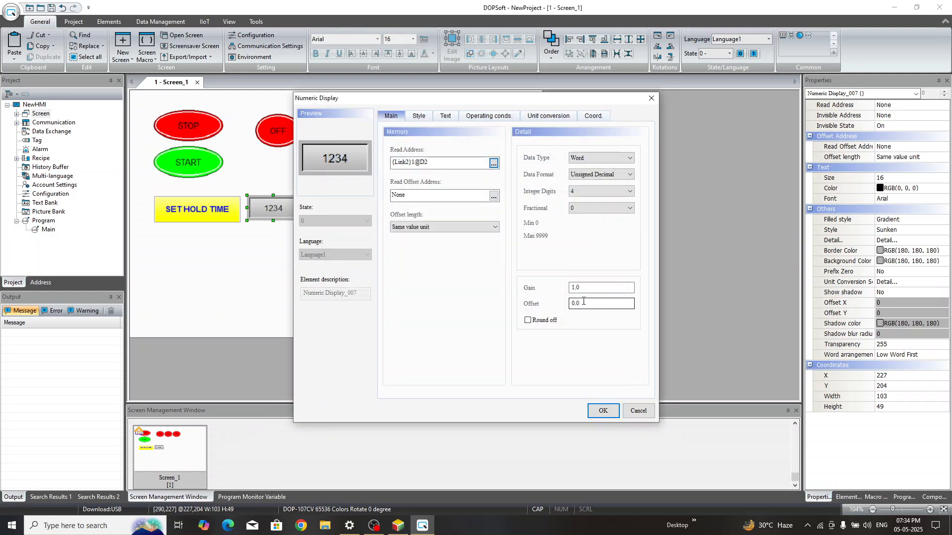
click(602, 410)
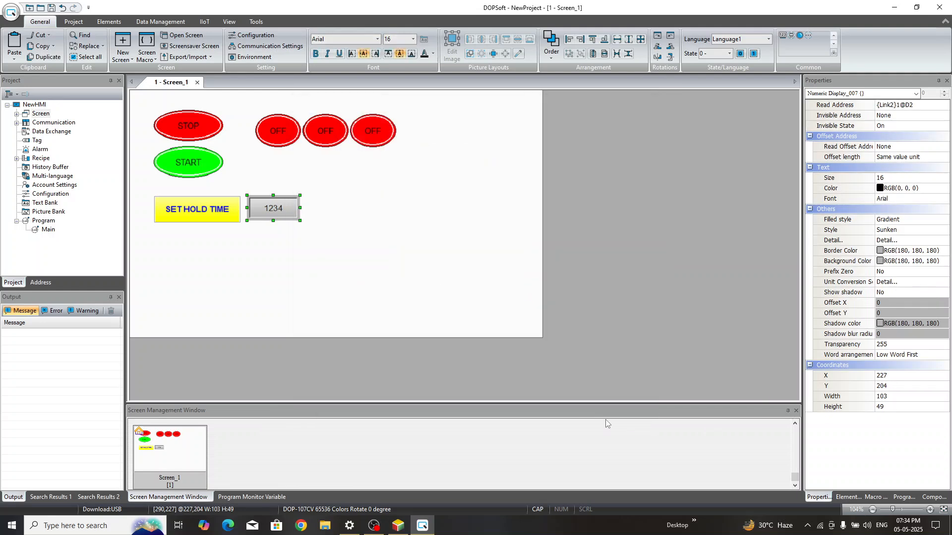
Duplicate the numeric display to the right of the original and set the copy's read address to T0 on Link2
key(ctrl+d)
drag(285, 216, 334, 206)
double_click(334, 206)
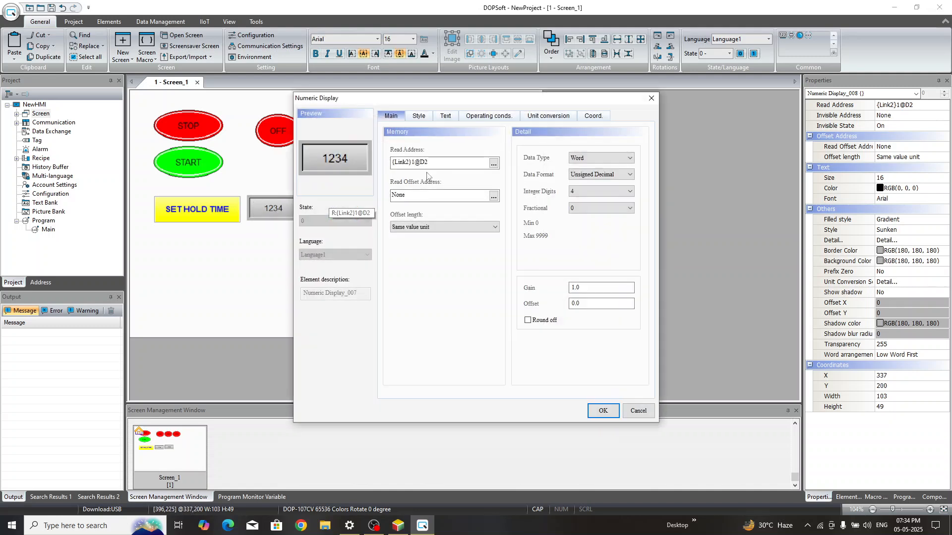
click(496, 164)
click(518, 174)
text(t)
text(0)
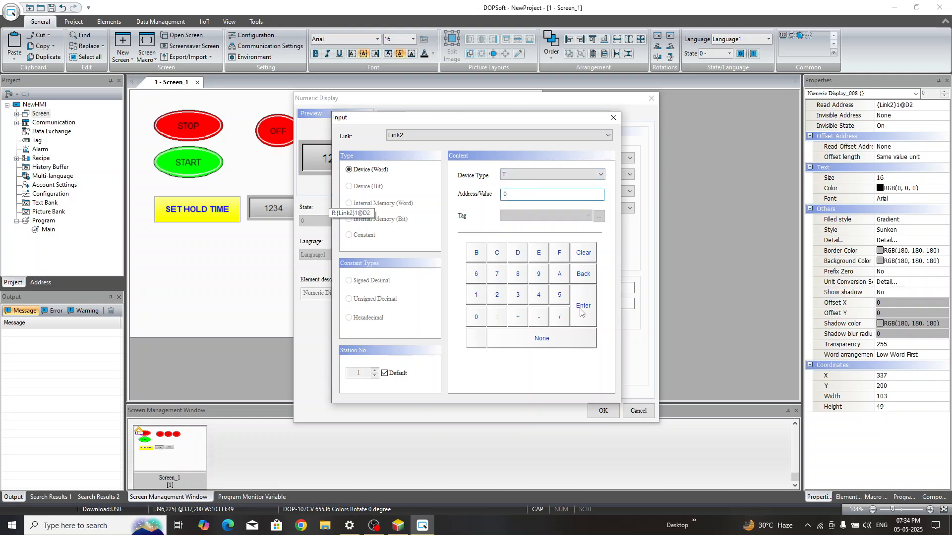
click(583, 306)
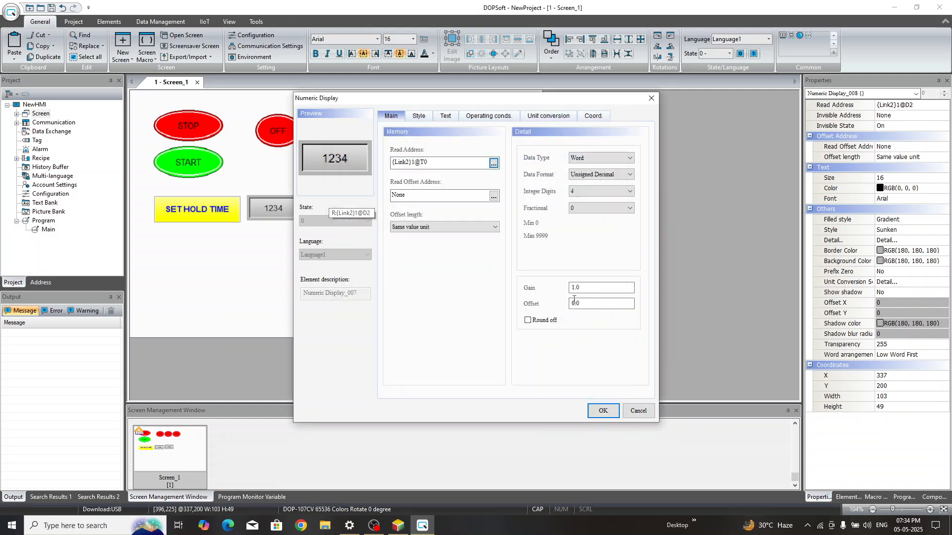
click(602, 409)
Draw a Set Constant button about 163 by 52 pixels below the SET HOLD TIME button
right_click(362, 266)
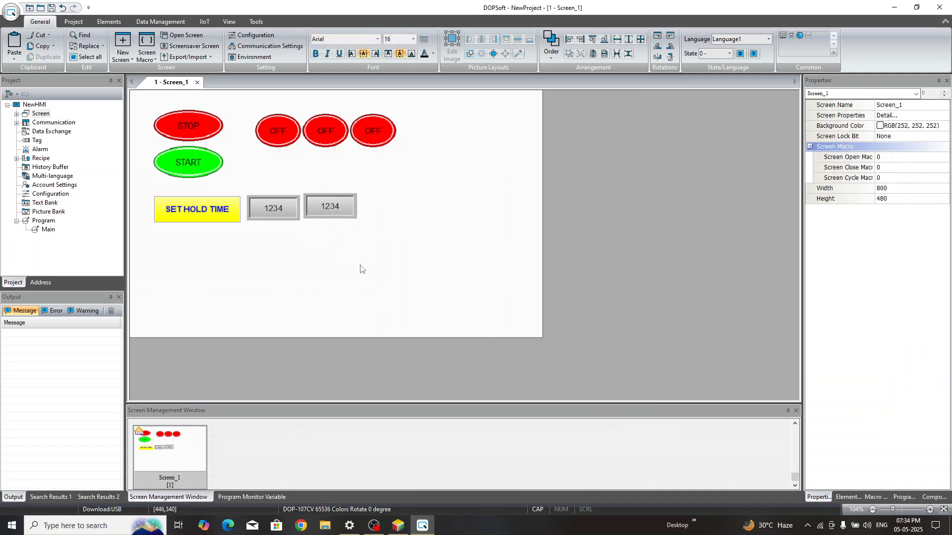
mouse_move(437, 303)
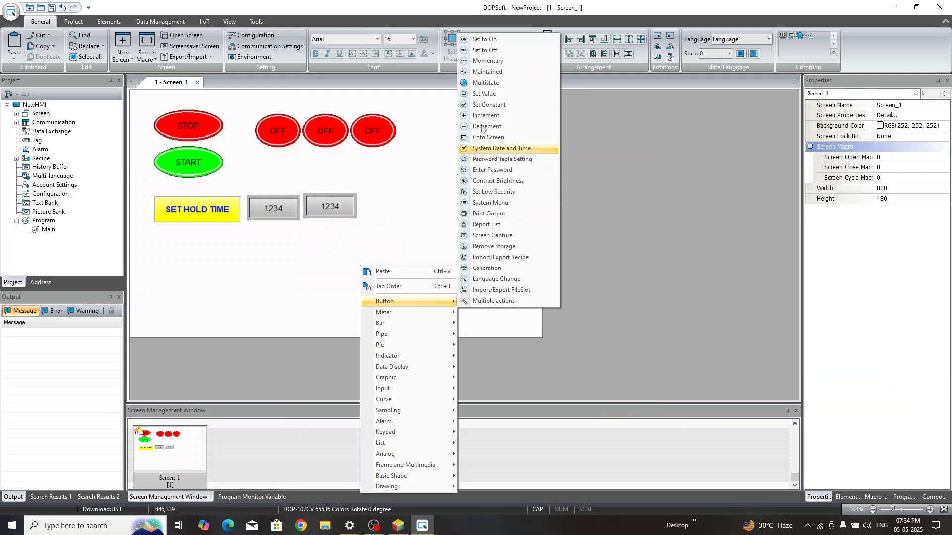
click(508, 105)
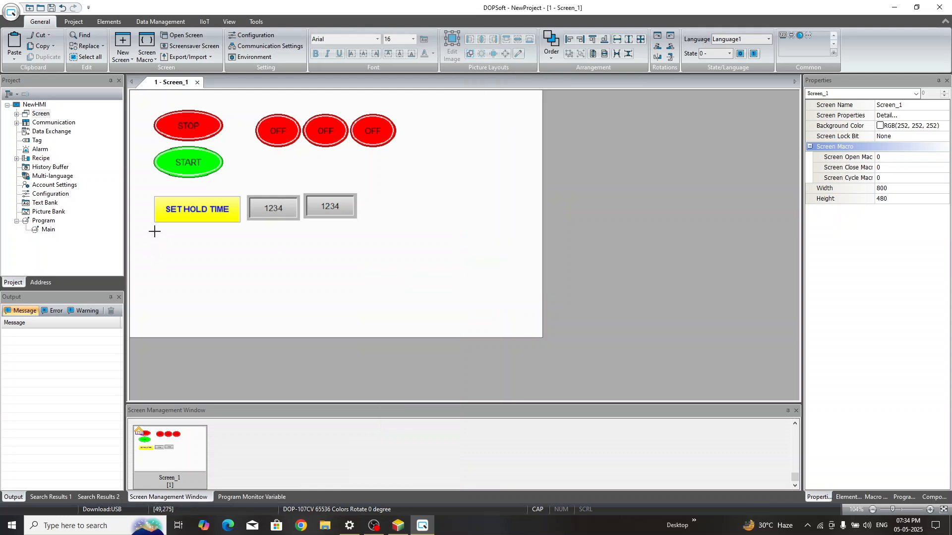
drag(154, 232, 238, 259)
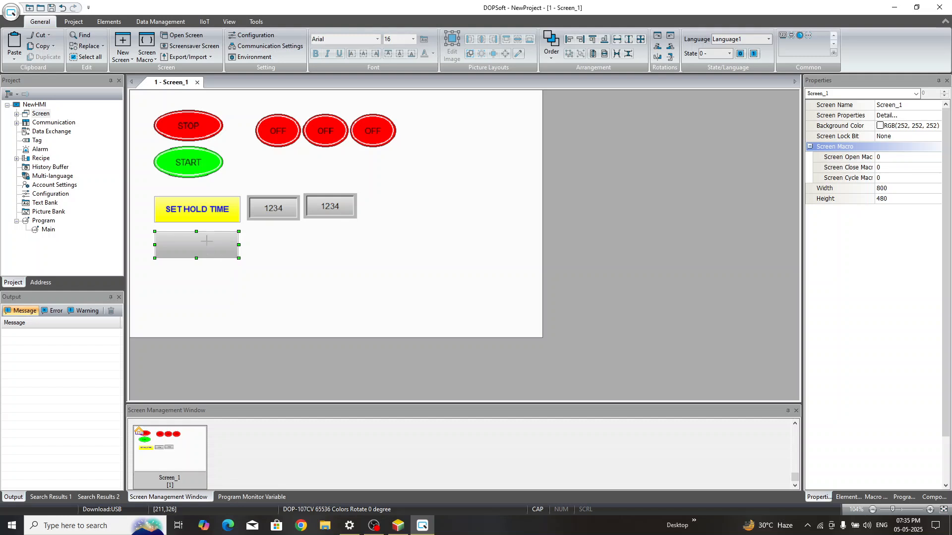
Enter 2 as the Set Constant button's value and label the button SET TO DEFAULT
double_click(186, 248)
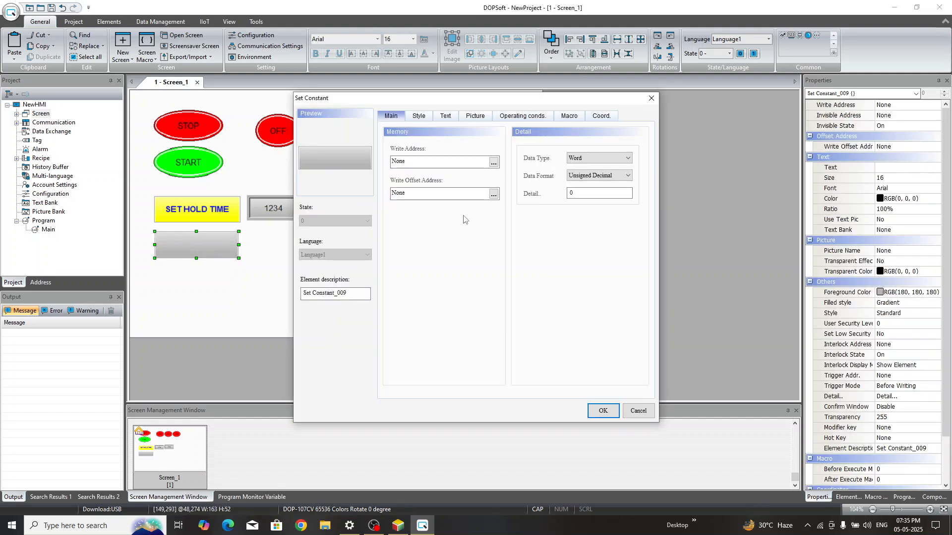
click(615, 195)
text(2)
click(445, 116)
click(455, 152)
text(SET TO DEF)
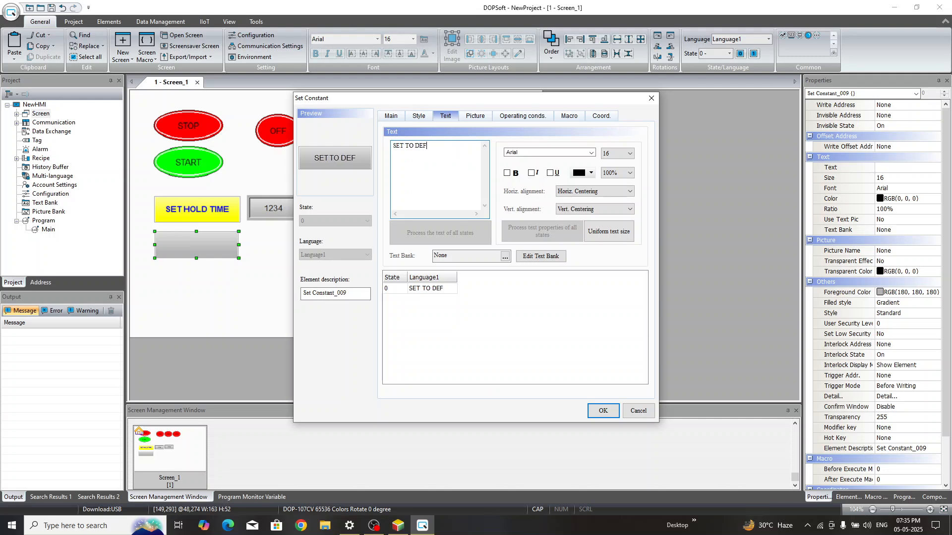
text(AULT)
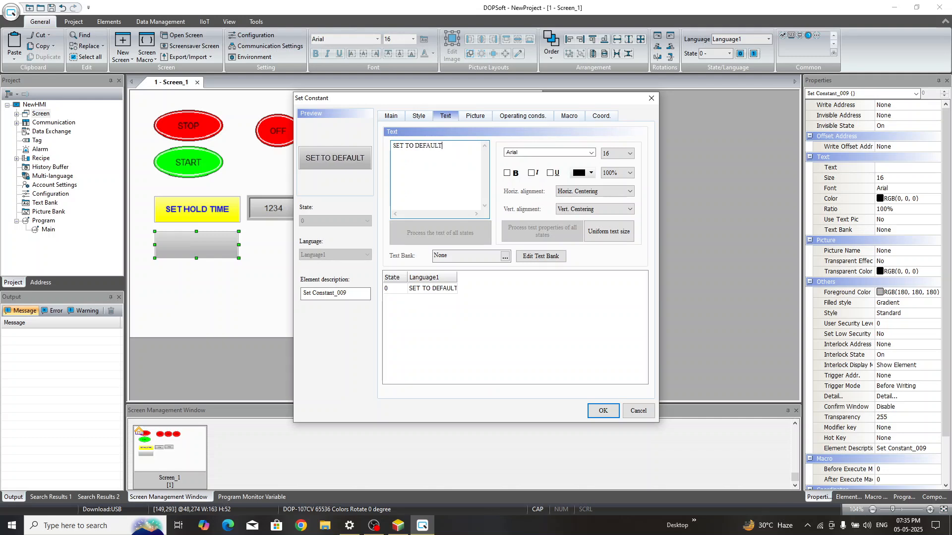
click(602, 410)
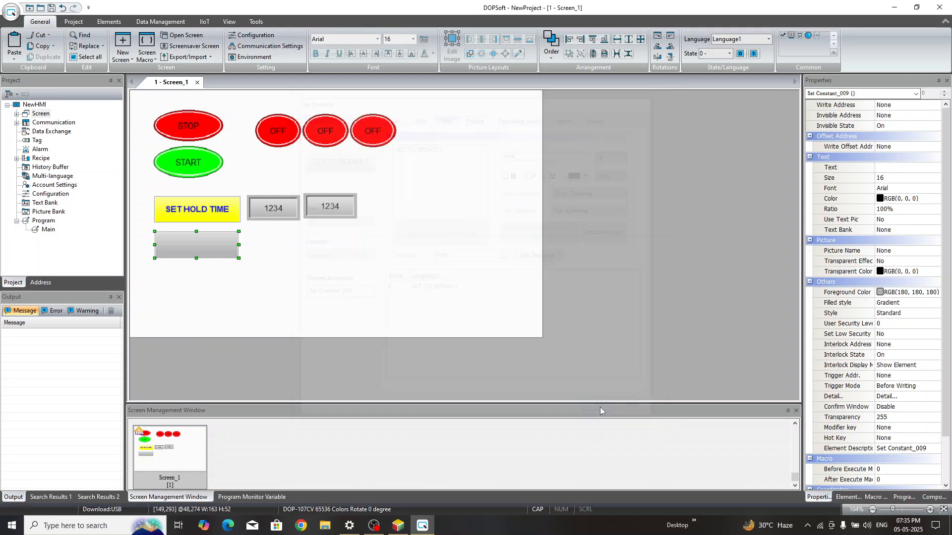
click(367, 263)
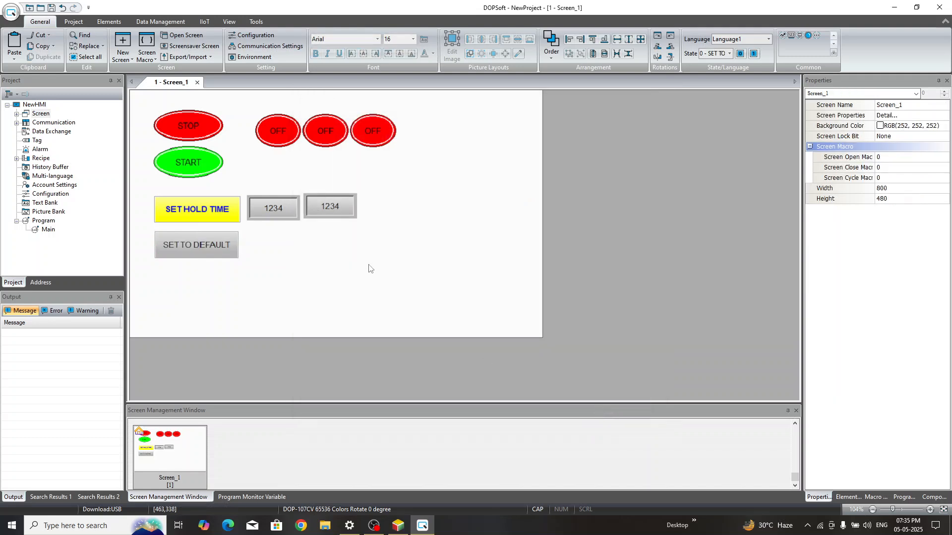
Draw an Increment button about 165 by 68 pixels below the SET TO DEFAULT button
right_click(368, 263)
mouse_move(425, 296)
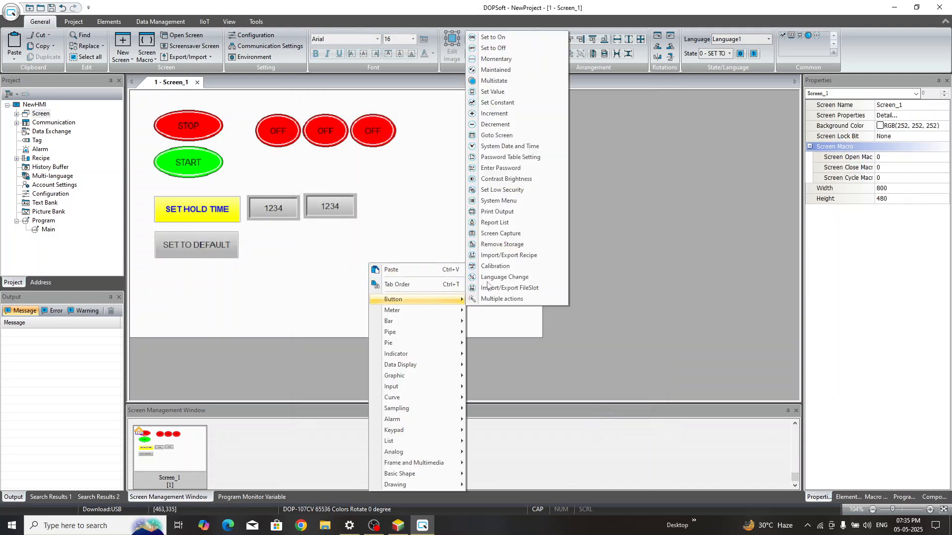
click(505, 113)
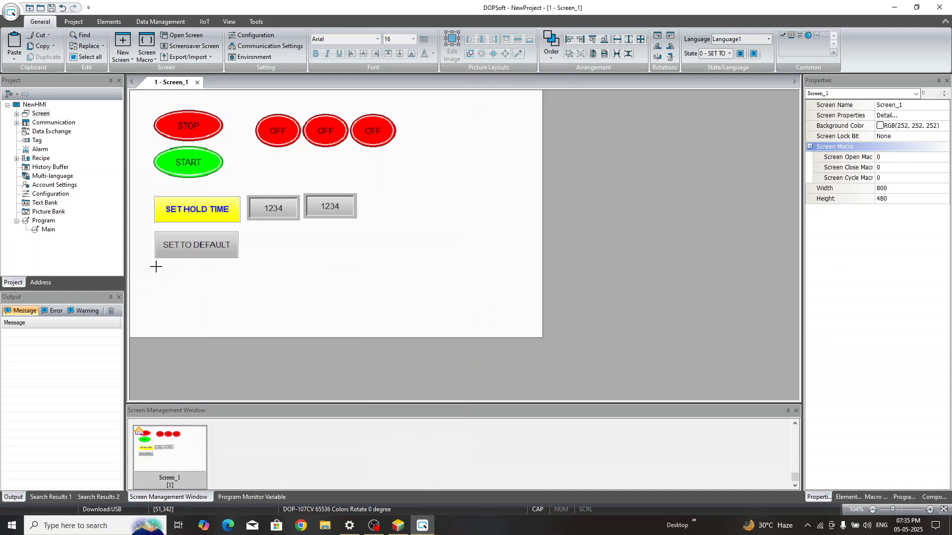
drag(156, 266, 240, 301)
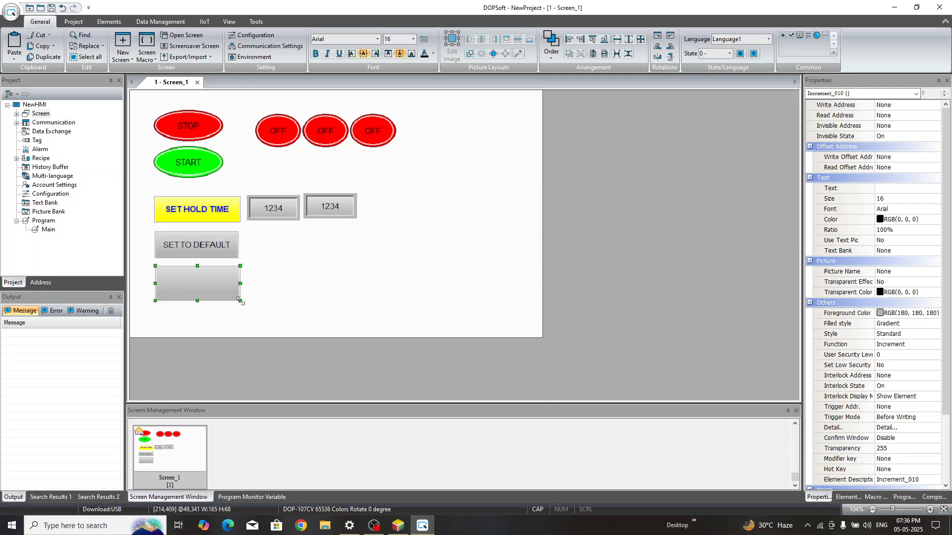
Set the Increment button's write address to D2 on Link2
double_click(203, 276)
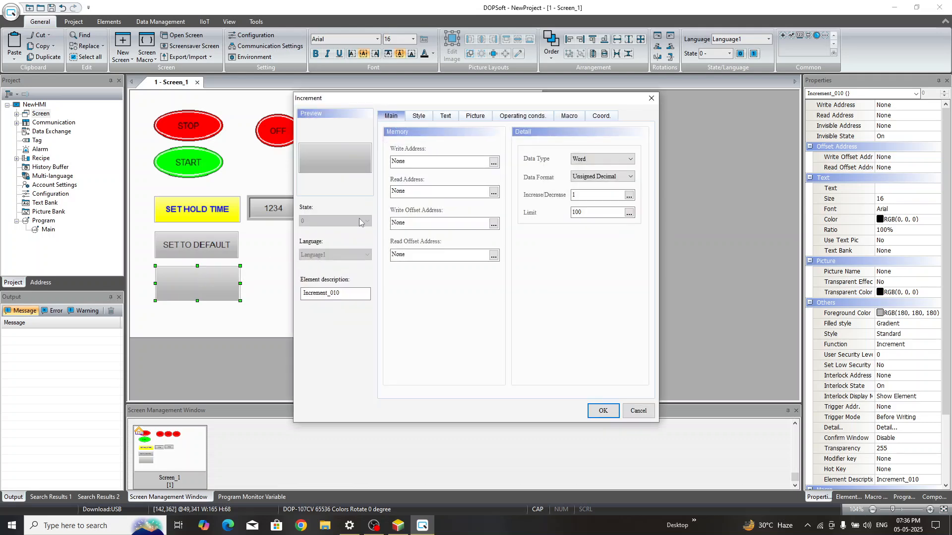
click(494, 163)
click(533, 176)
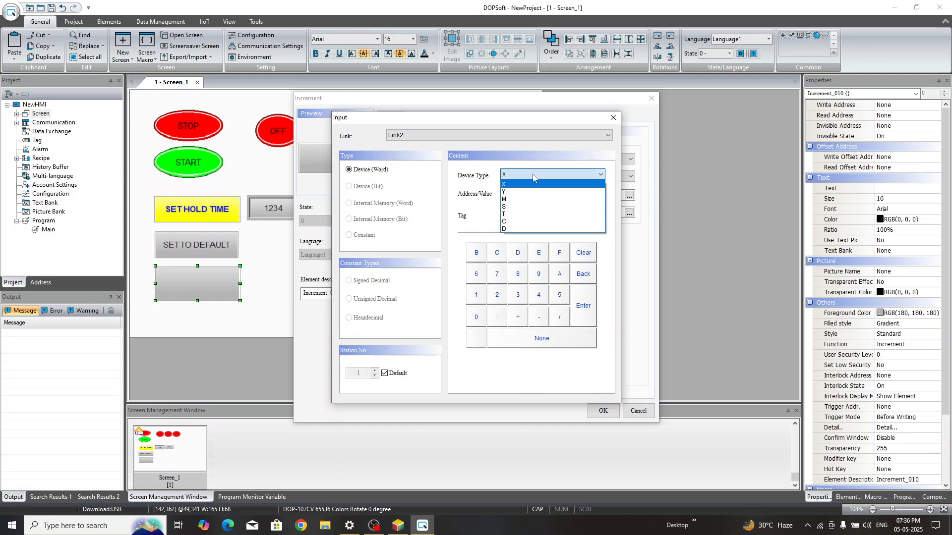
text(d2)
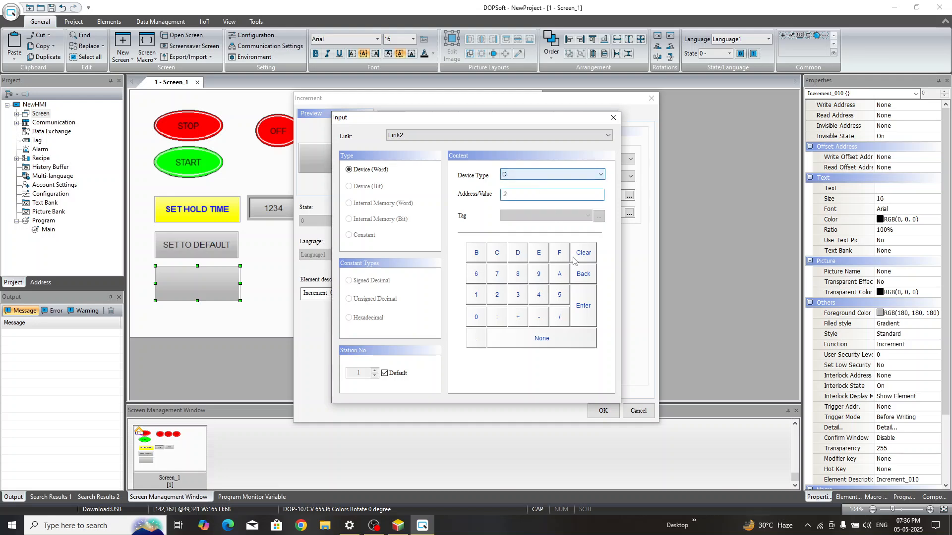
click(581, 312)
Set the Increment button's increase amount to 25
double_click(590, 194)
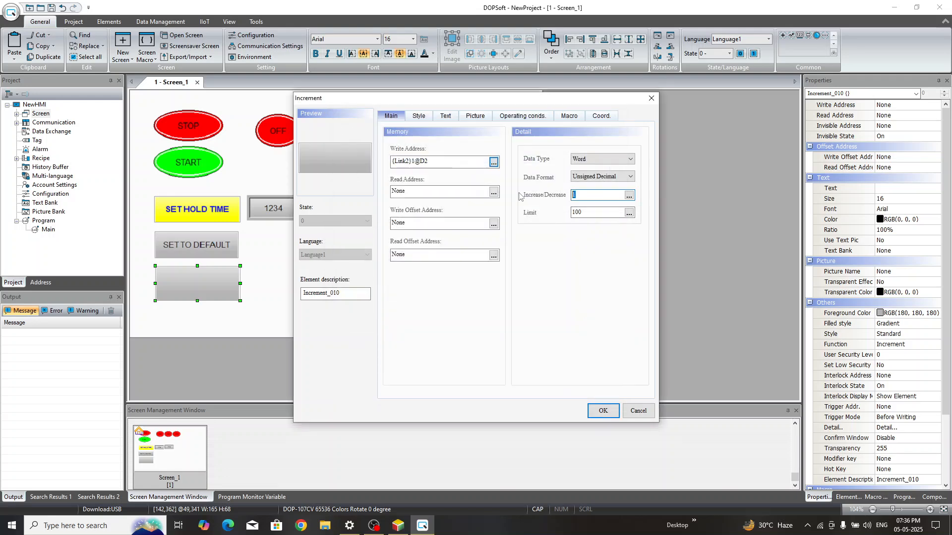
text(25)
click(585, 210)
Assign the green up-arrow picture, number 36 of the B Series Action Button library, to the Increment button
click(475, 116)
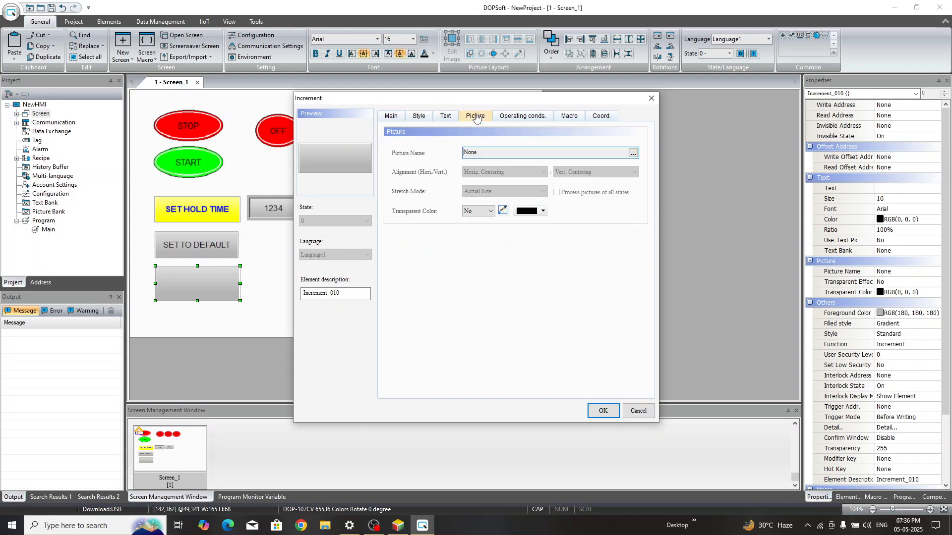
click(633, 153)
click(211, 106)
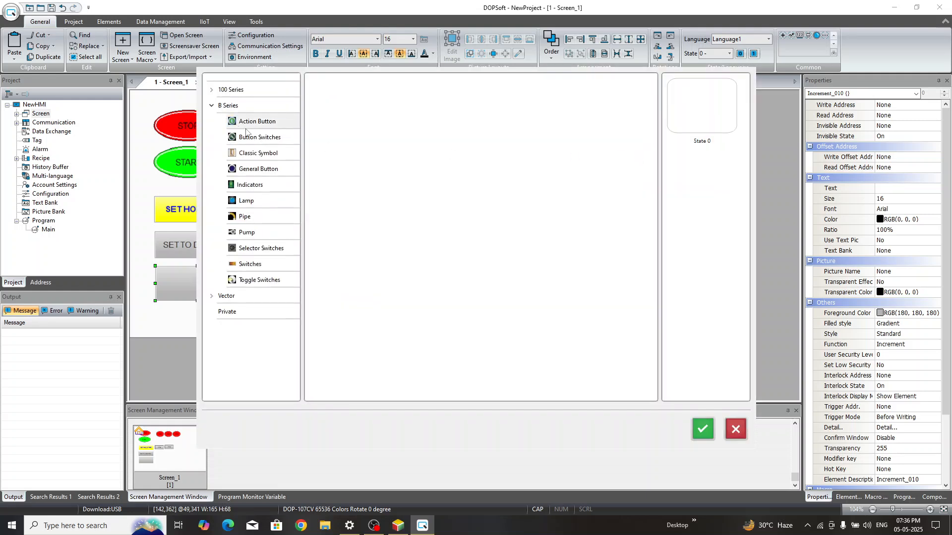
click(246, 125)
scroll(542, 240, down, 7)
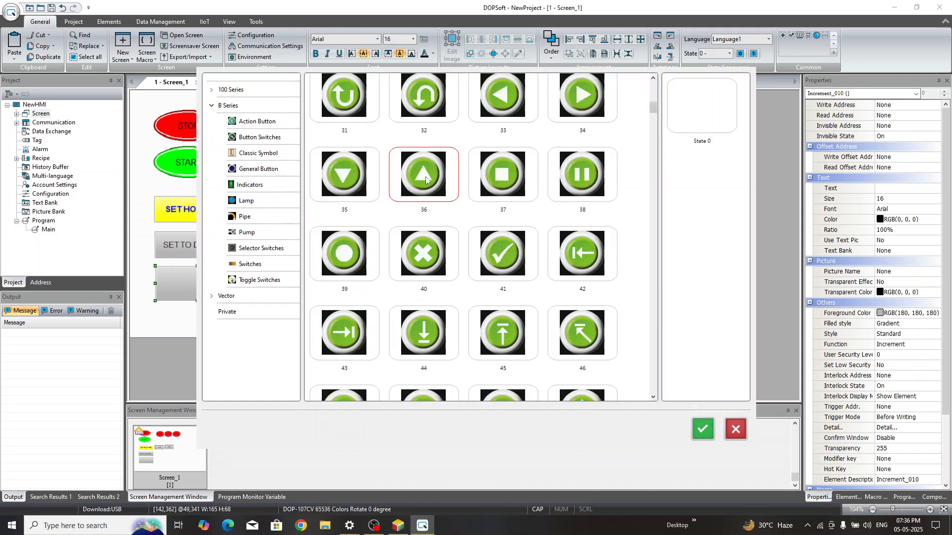
drag(428, 174, 711, 130)
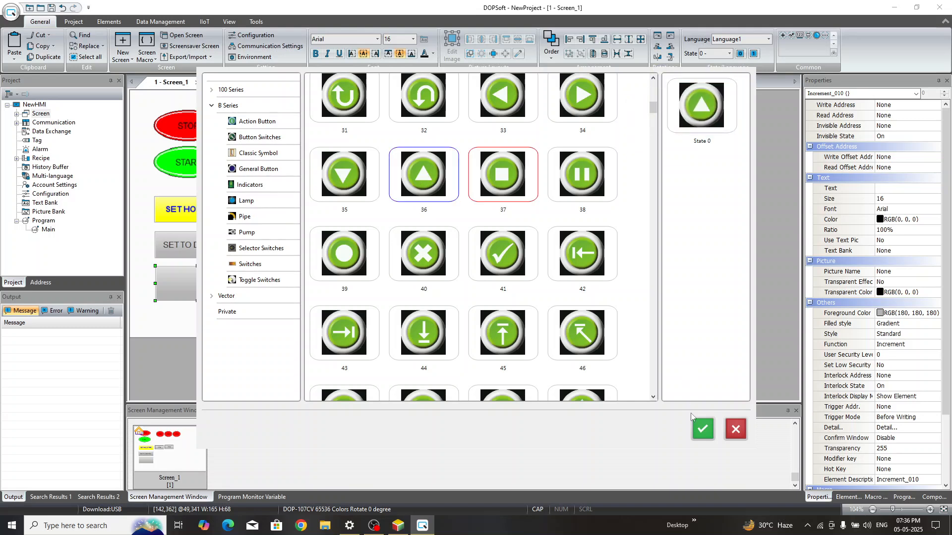
click(701, 429)
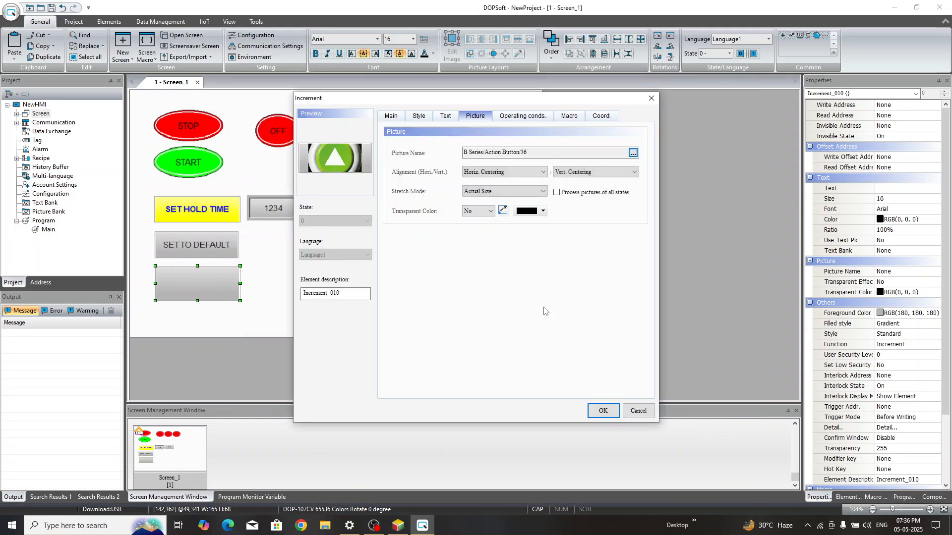
Stretch the Increment button's picture with Stretch All and make its black background the transparent color
click(496, 192)
click(494, 201)
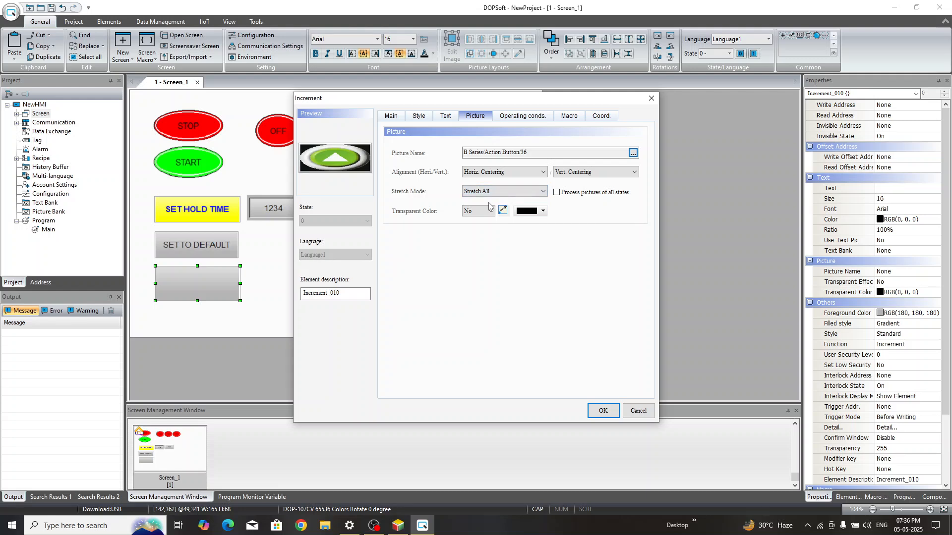
click(505, 211)
click(362, 168)
Label the Increment button INC and apply its settings
click(446, 117)
text(INC)
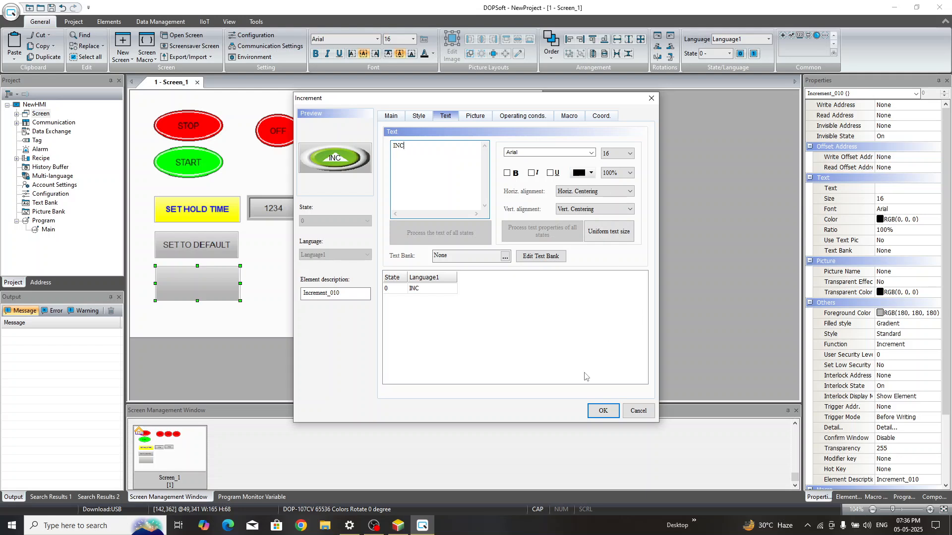
click(603, 410)
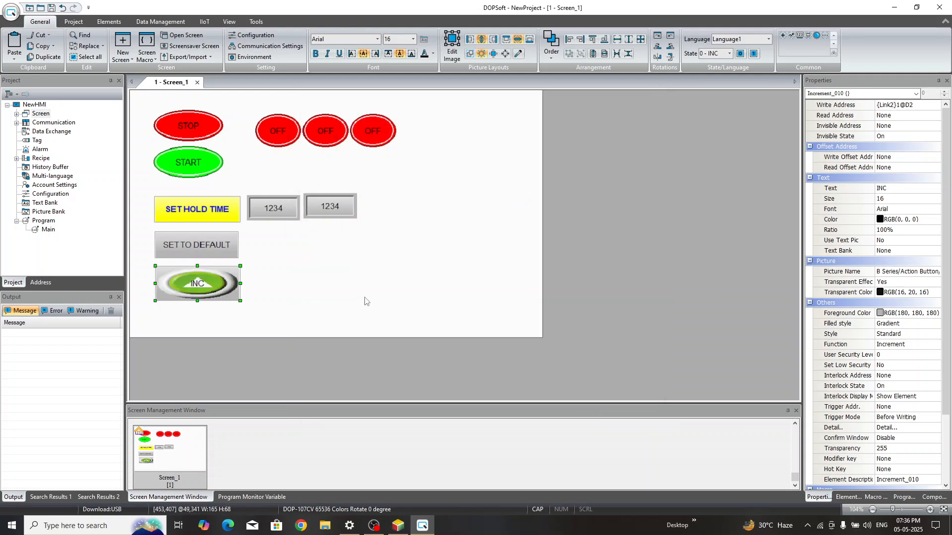
Draw a Decrement button about 123 by 69 pixels beside the INC button
right_click(340, 279)
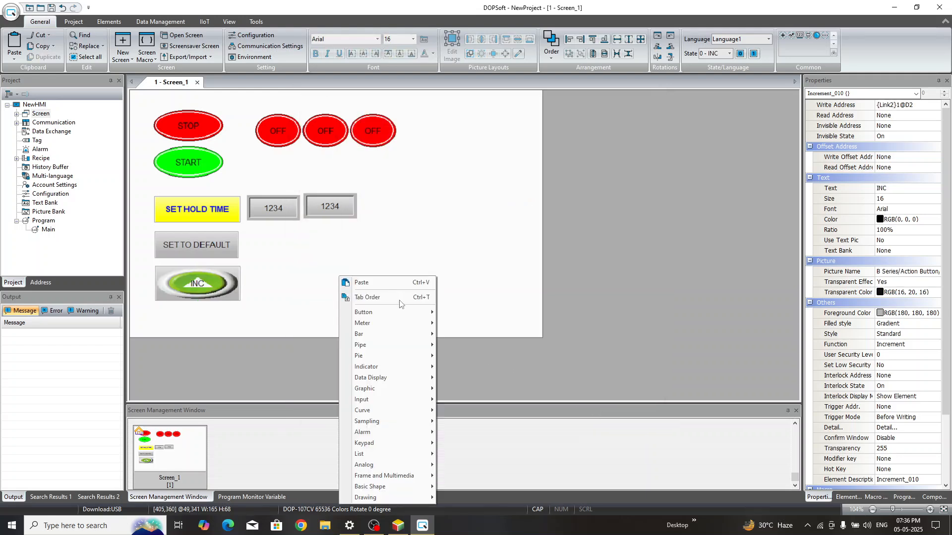
mouse_move(377, 312)
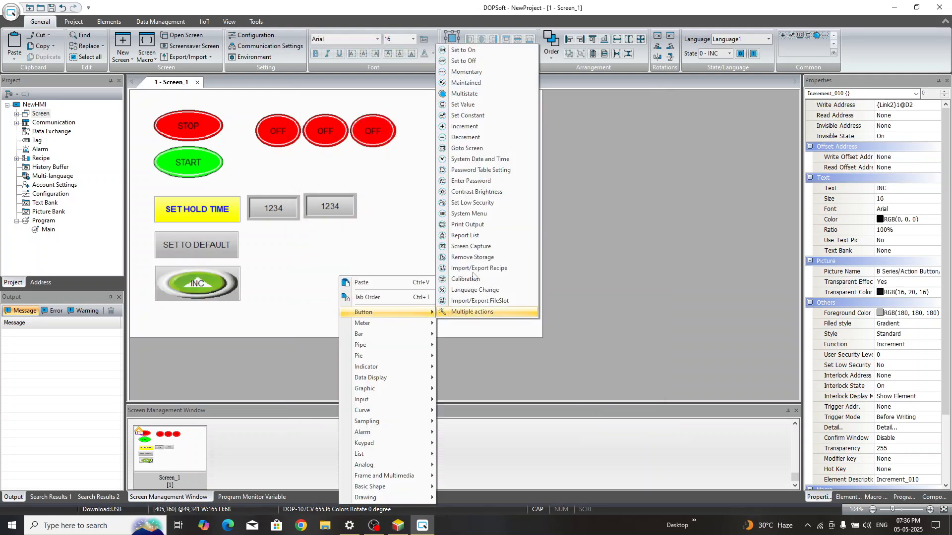
click(466, 137)
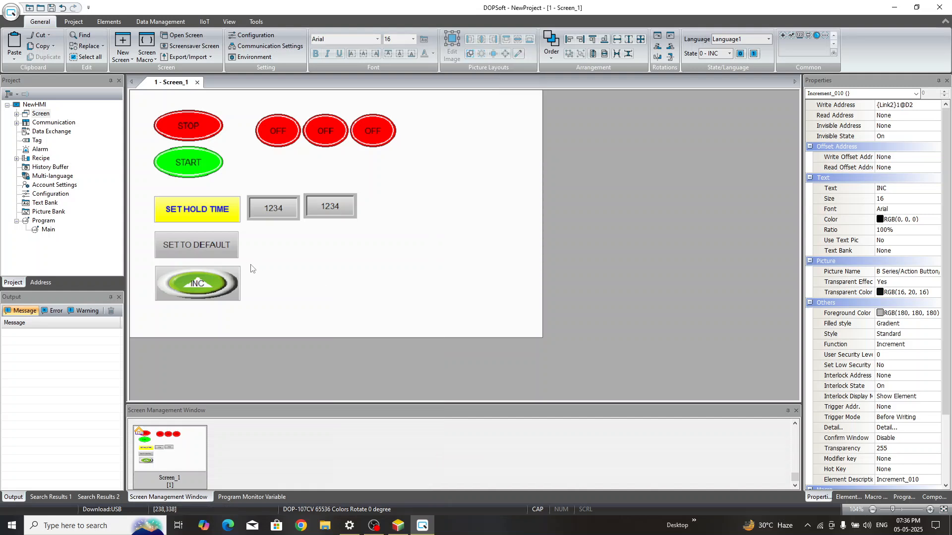
drag(248, 265, 311, 301)
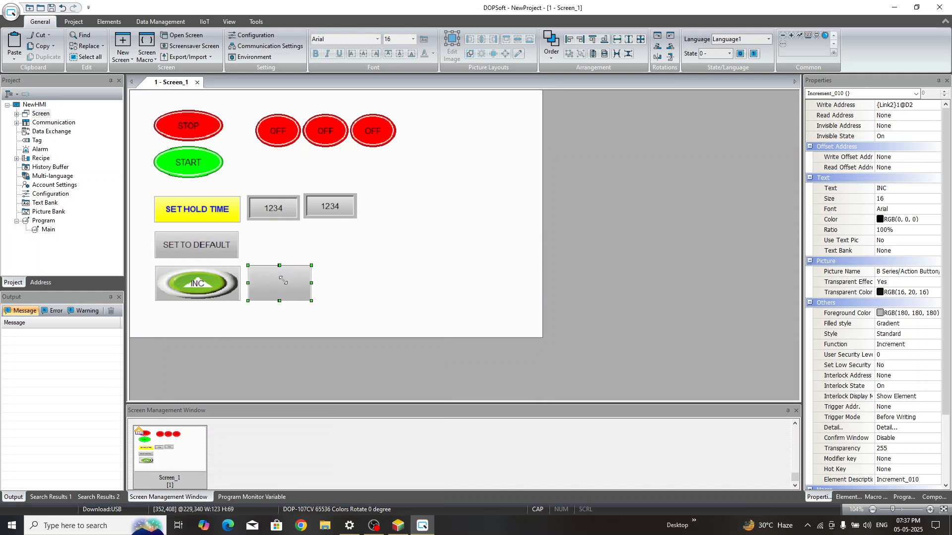
Set the Decrement button's write address to D2 on Link2 and its decrease amount to 4
double_click(300, 273)
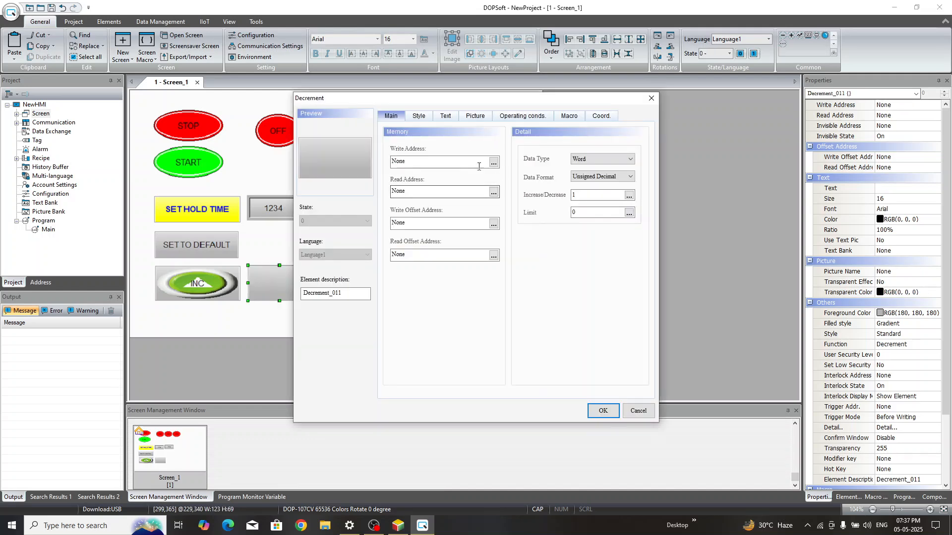
click(494, 162)
click(523, 178)
click(523, 177)
click(583, 305)
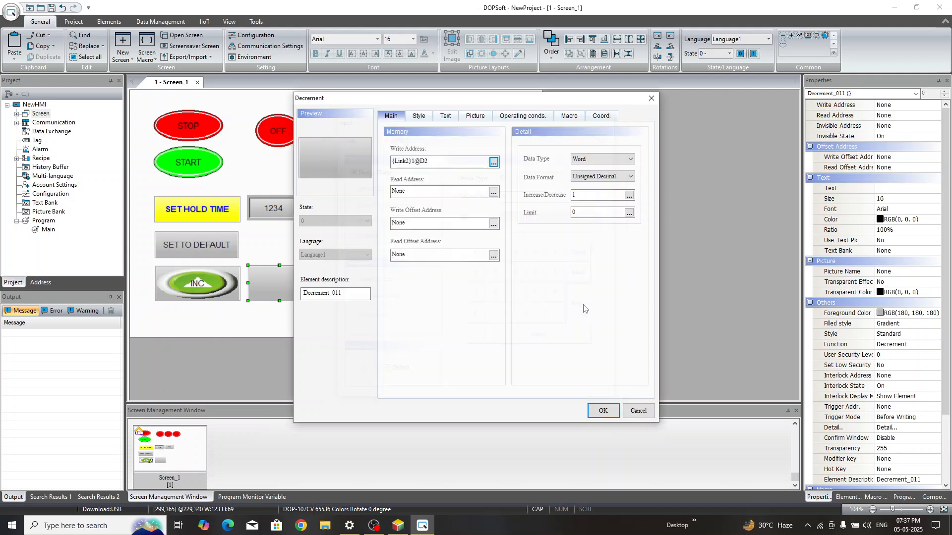
double_click(596, 194)
text(4)
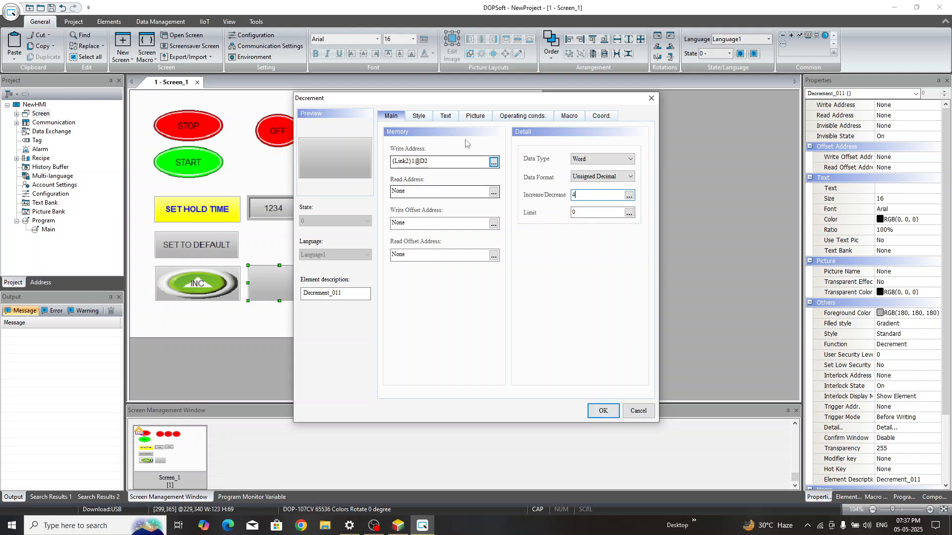
Label the Decrement button DEC
click(446, 118)
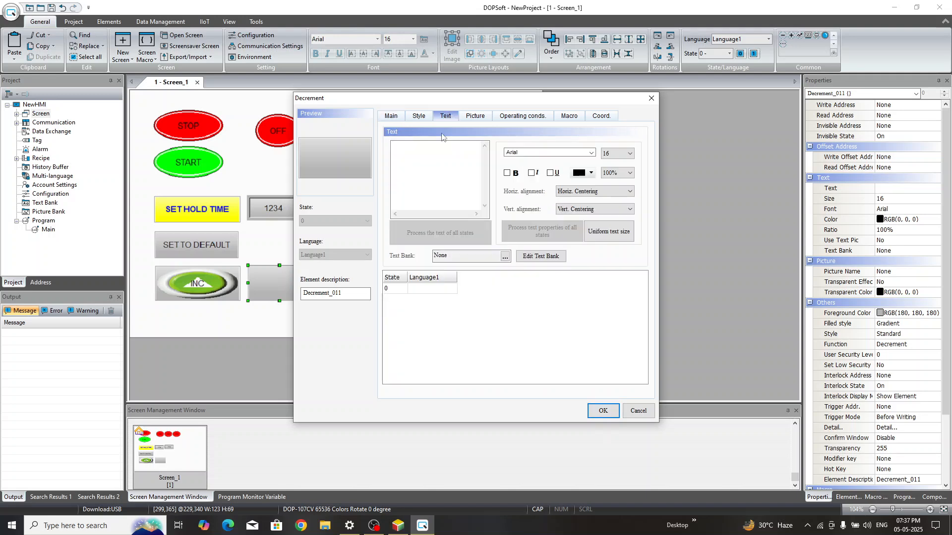
click(436, 174)
text(DEC)
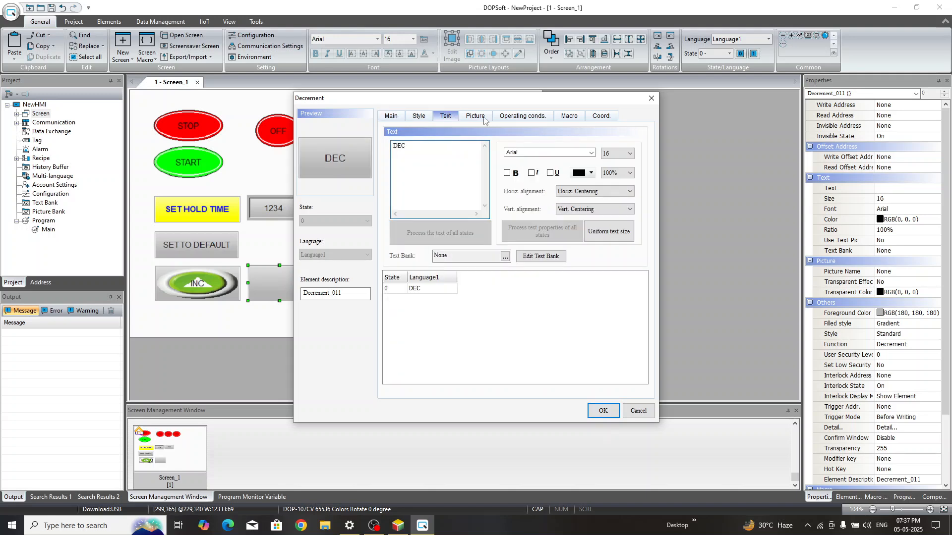
Assign the green down-arrow picture, number 35 of the B Series Action Button library, to the Decrement button
click(475, 116)
click(632, 154)
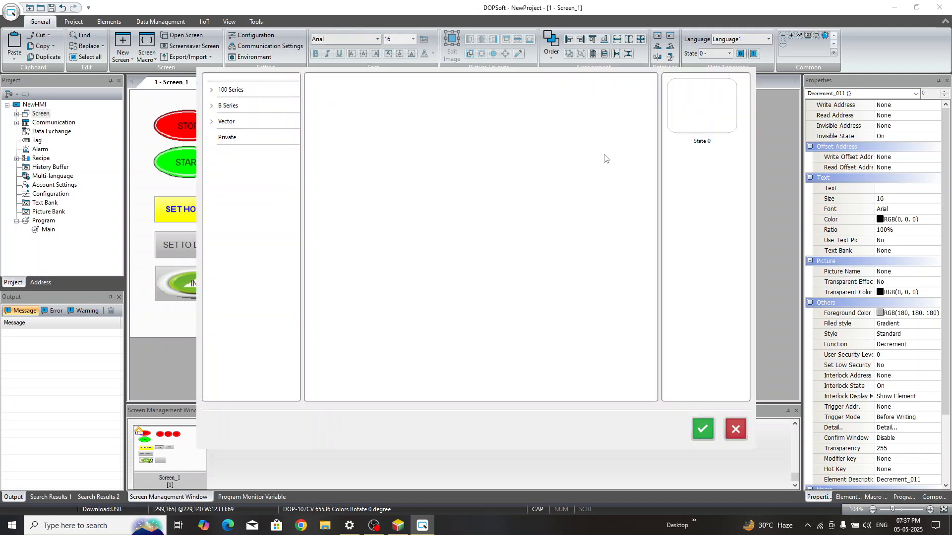
click(214, 108)
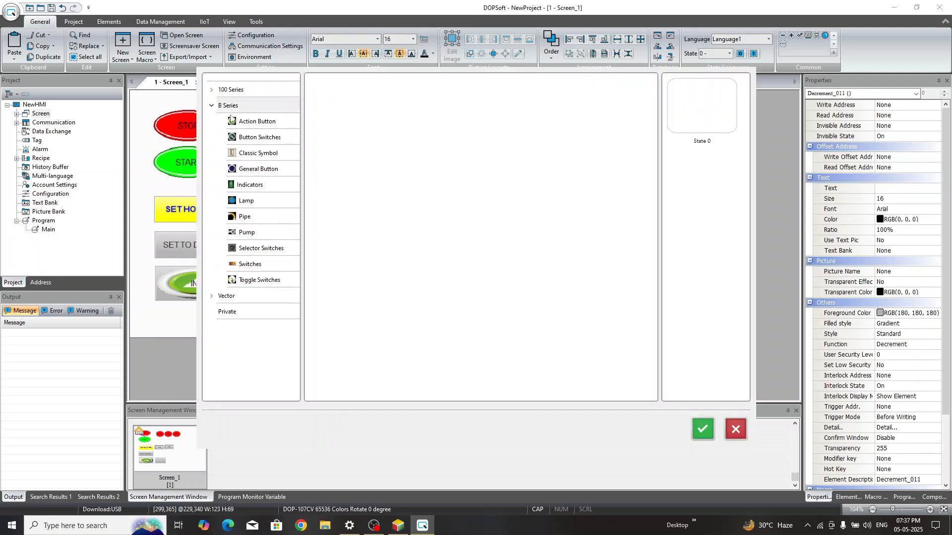
click(250, 121)
scroll(637, 318, down, 6)
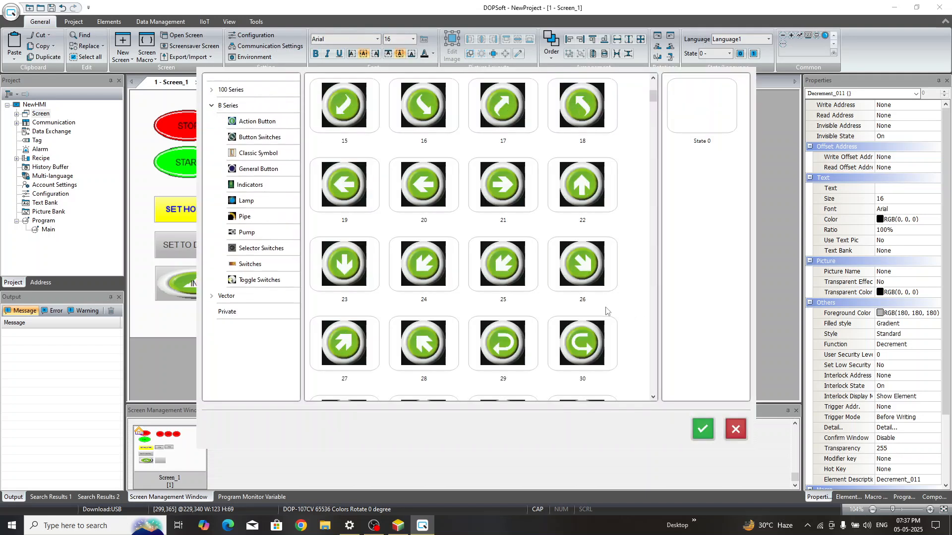
drag(344, 261, 689, 107)
click(703, 429)
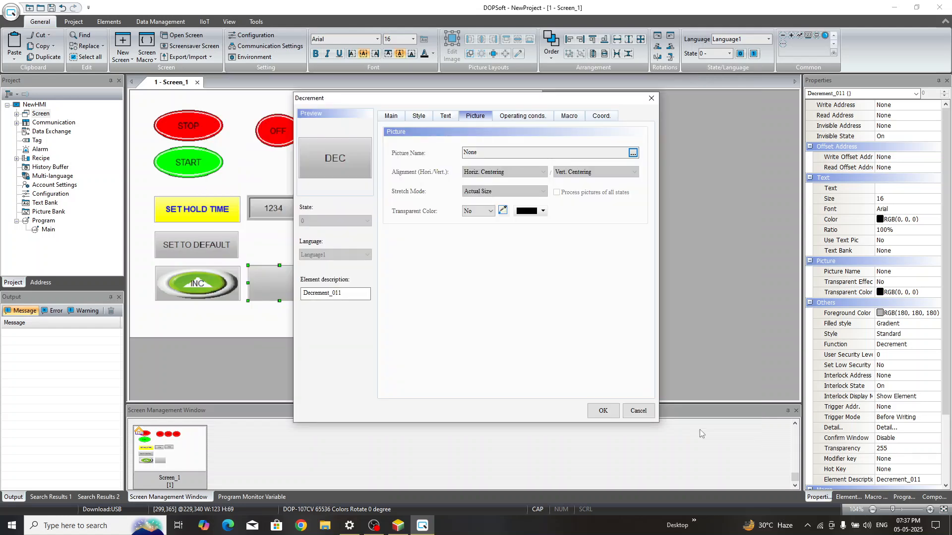
Stretch the Decrement button's picture with Stretch All, make its black background transparent, and apply the settings
click(507, 192)
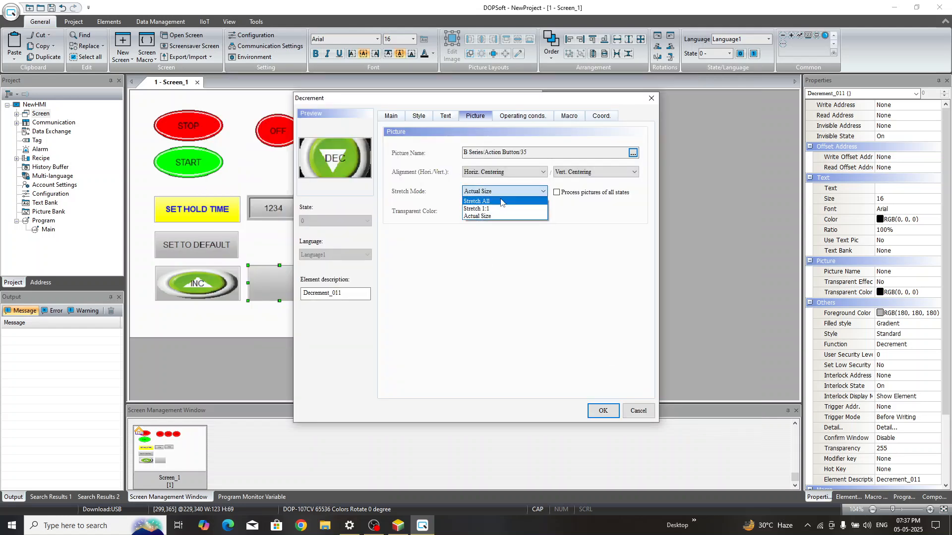
click(503, 209)
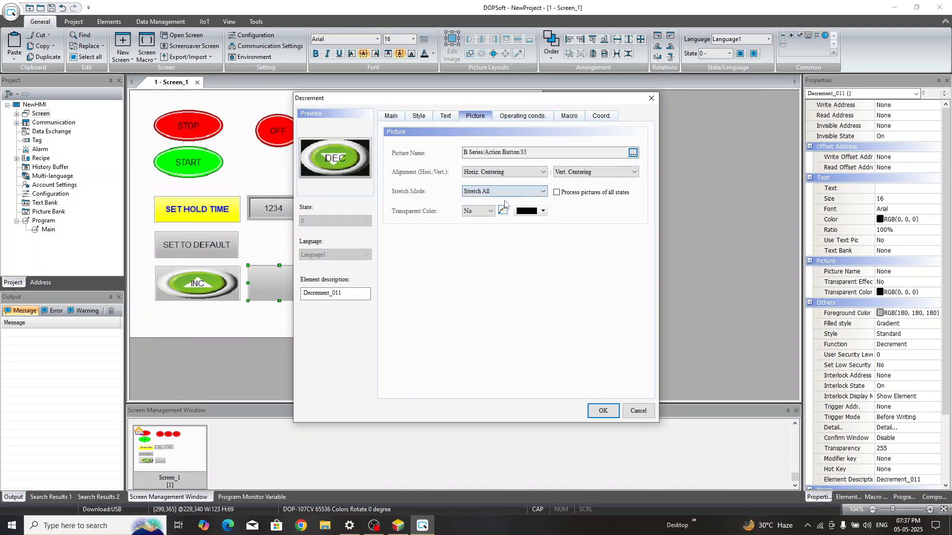
click(360, 172)
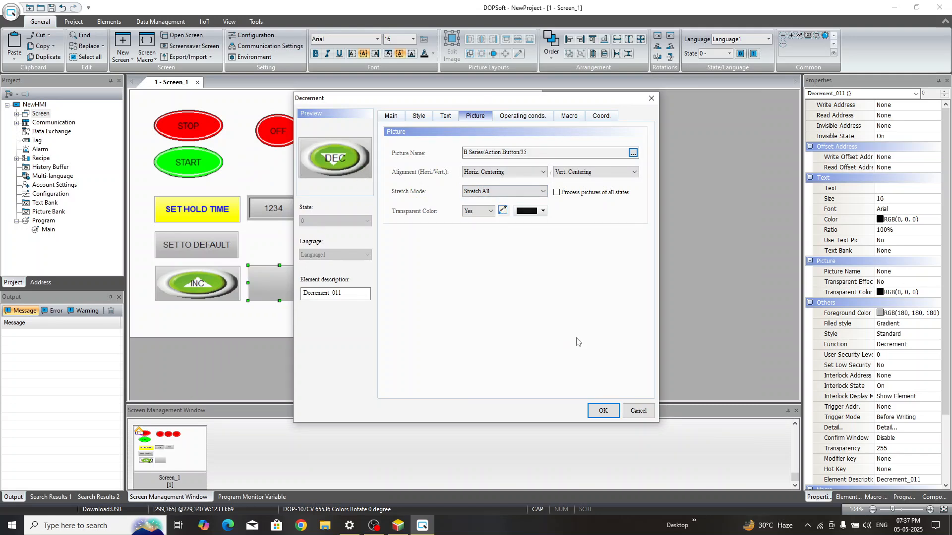
click(603, 411)
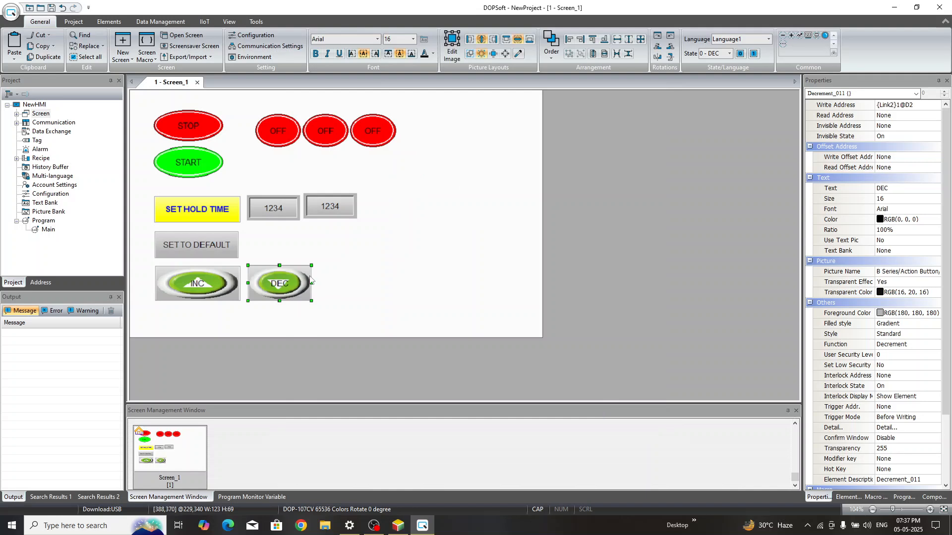
Make the DEC button the same size as the INC button
drag(137, 259, 361, 318)
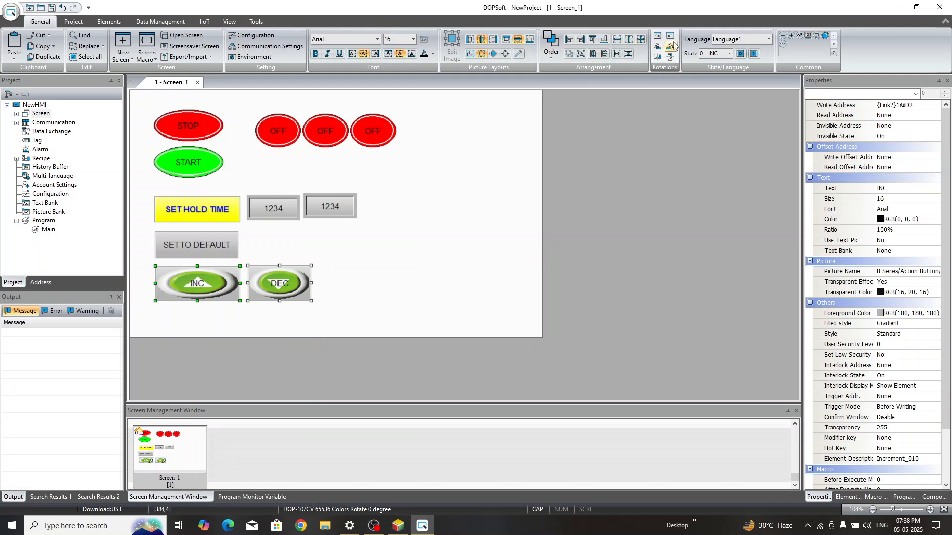
click(641, 39)
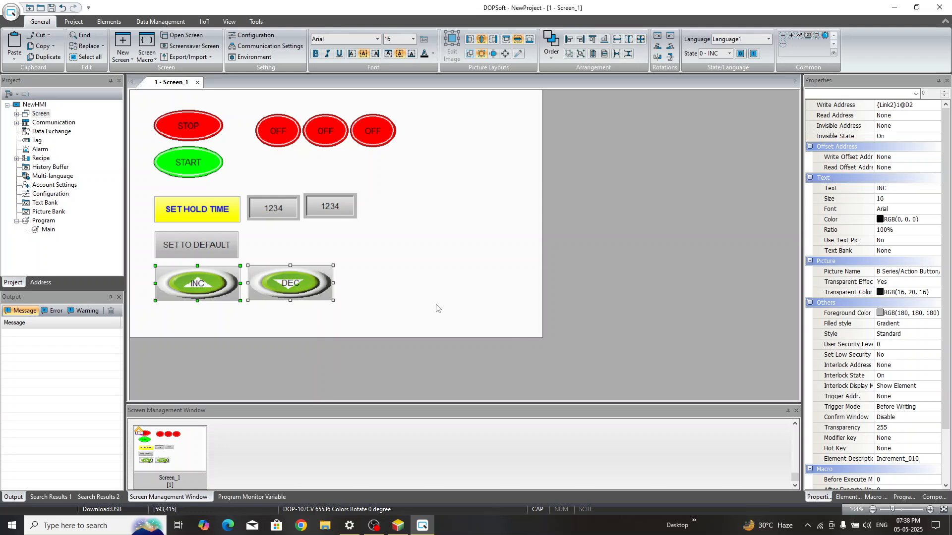
click(457, 280)
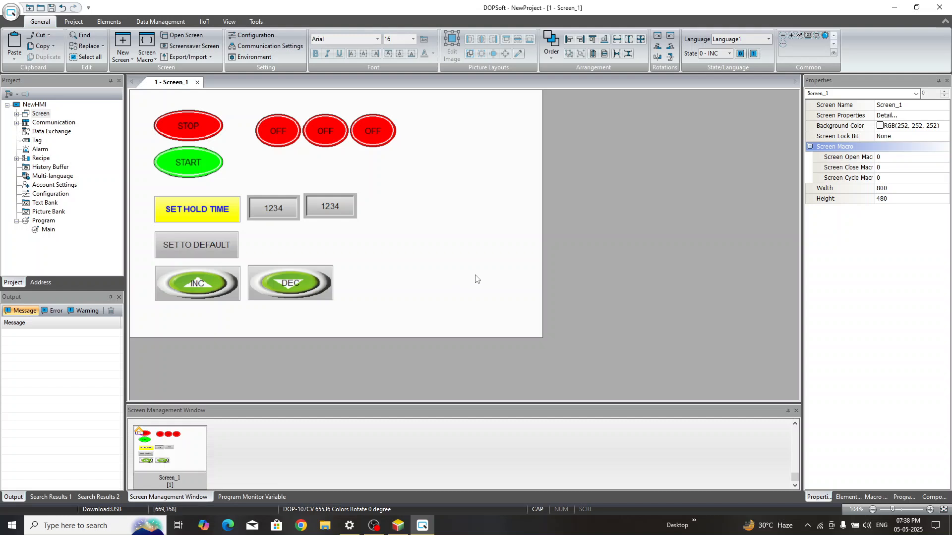
Open the SET HOLD TIME button's settings and examine its system keypad layout
click(205, 213)
double_click(206, 212)
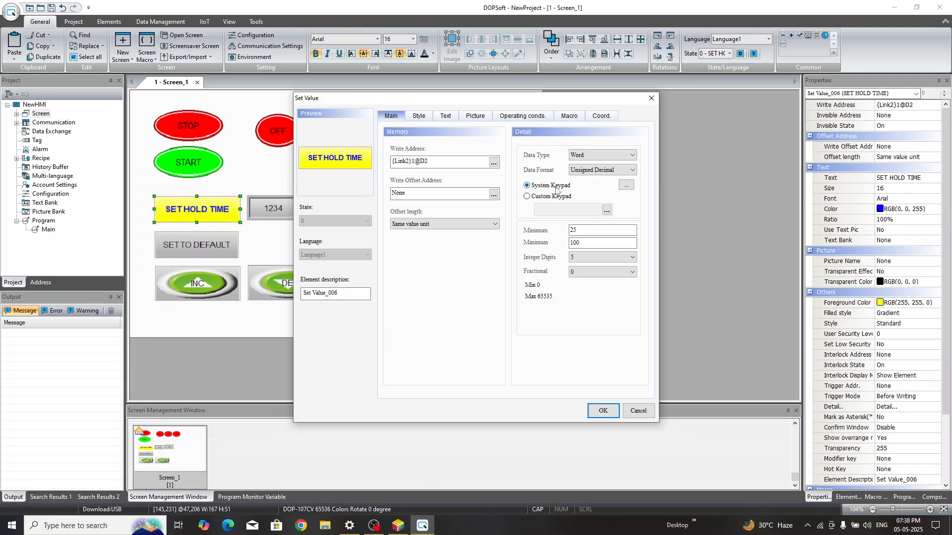
click(626, 185)
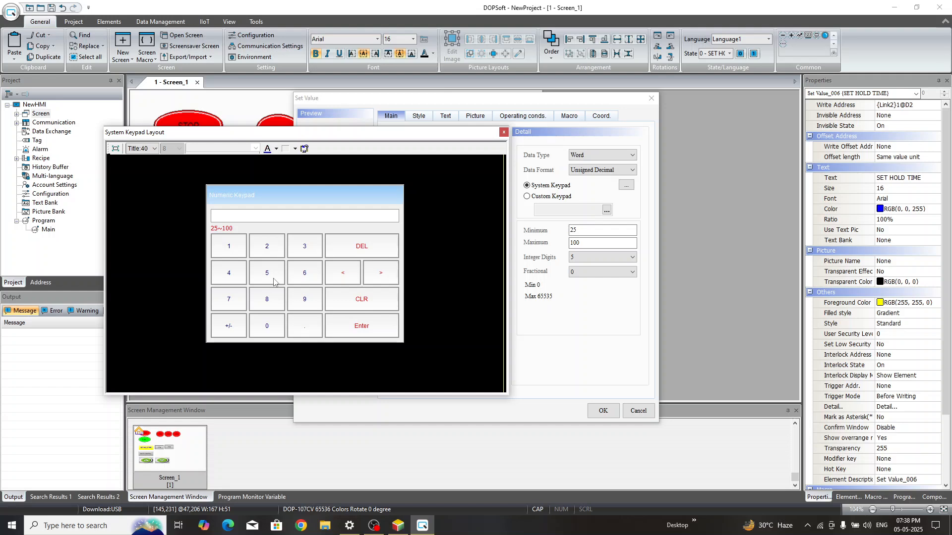
click(504, 132)
Examine the custom keypad choices for the SET HOLD TIME button and restore the System Keypad option
click(530, 198)
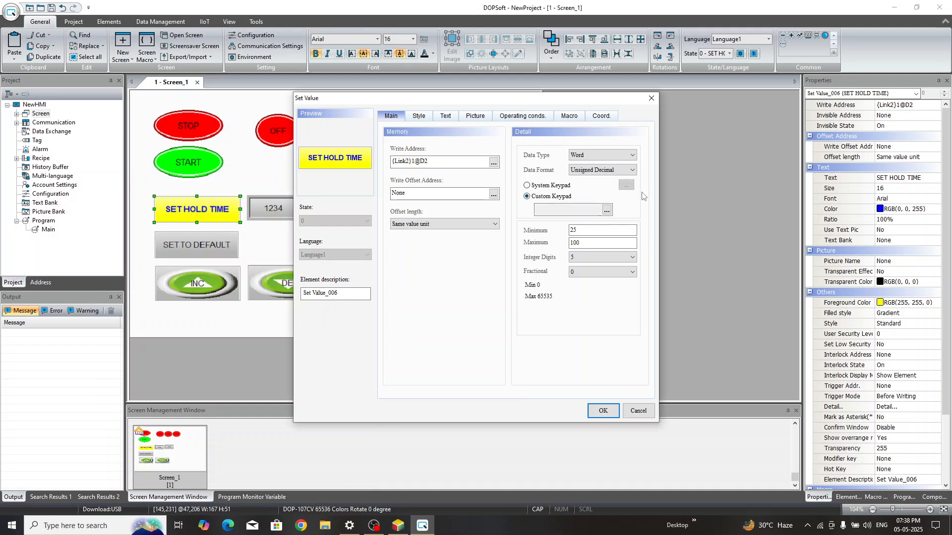
click(607, 210)
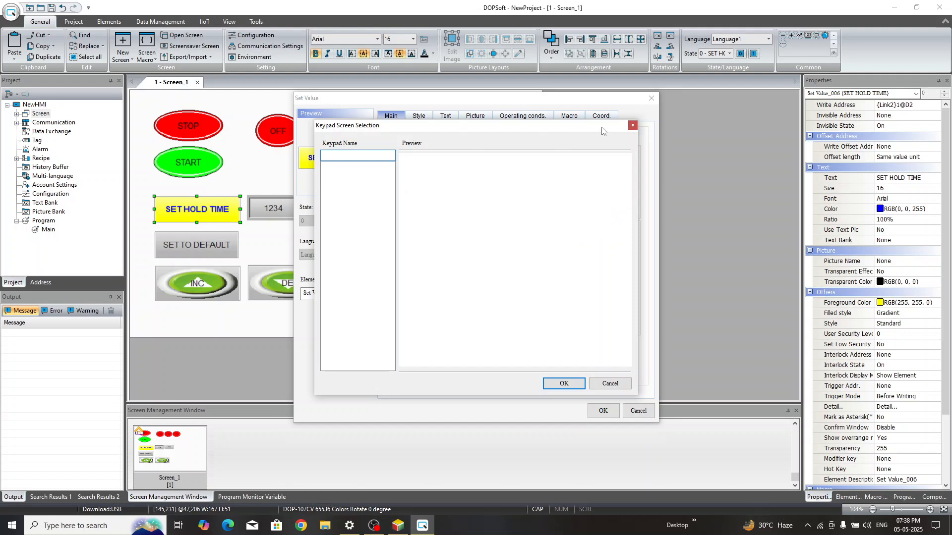
click(632, 126)
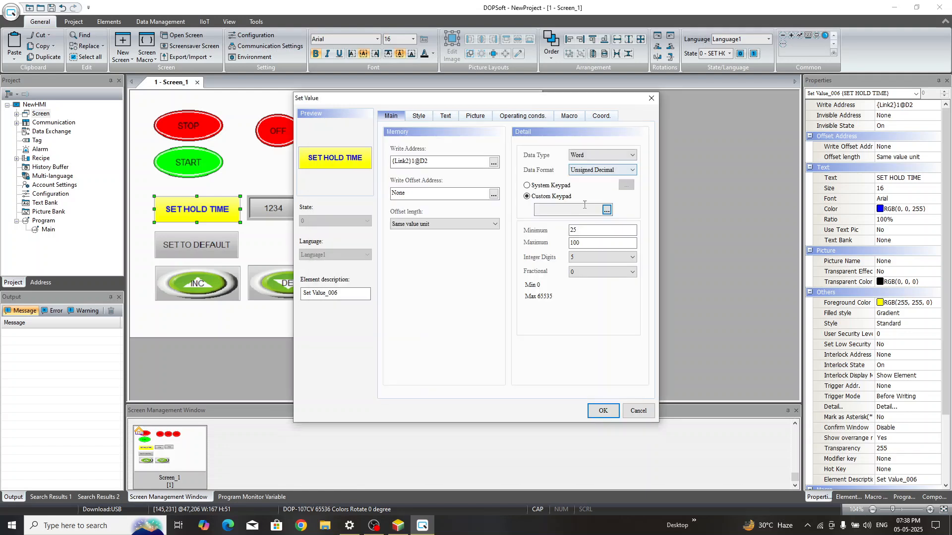
click(548, 187)
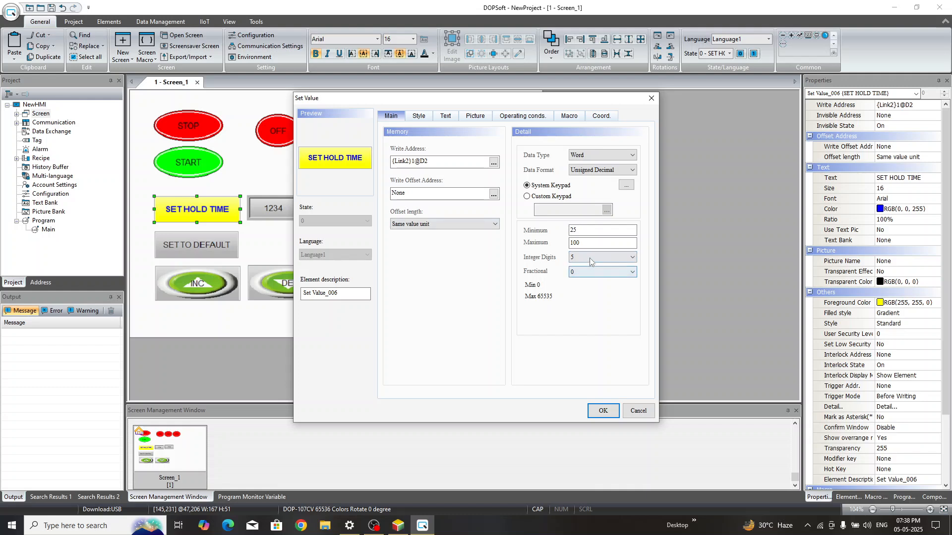
click(605, 412)
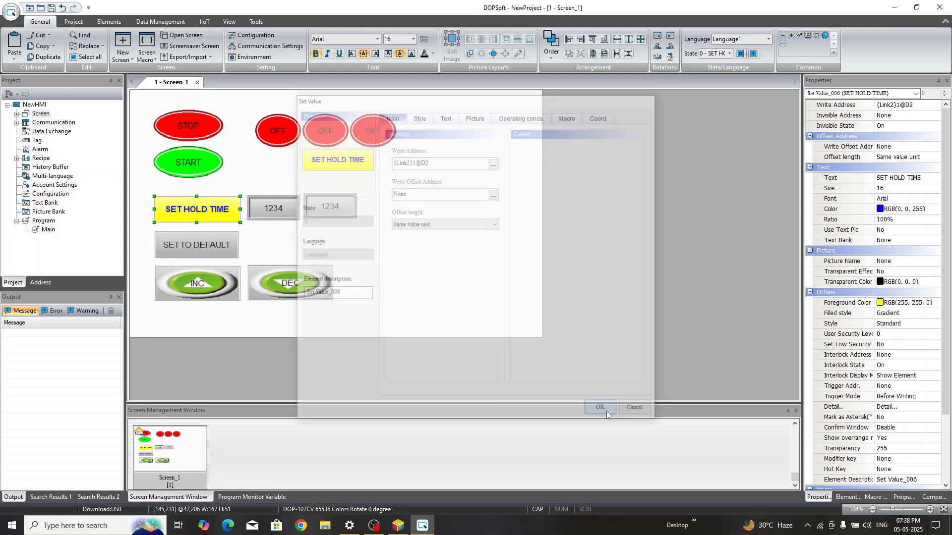
right_click(453, 266)
mouse_move(520, 304)
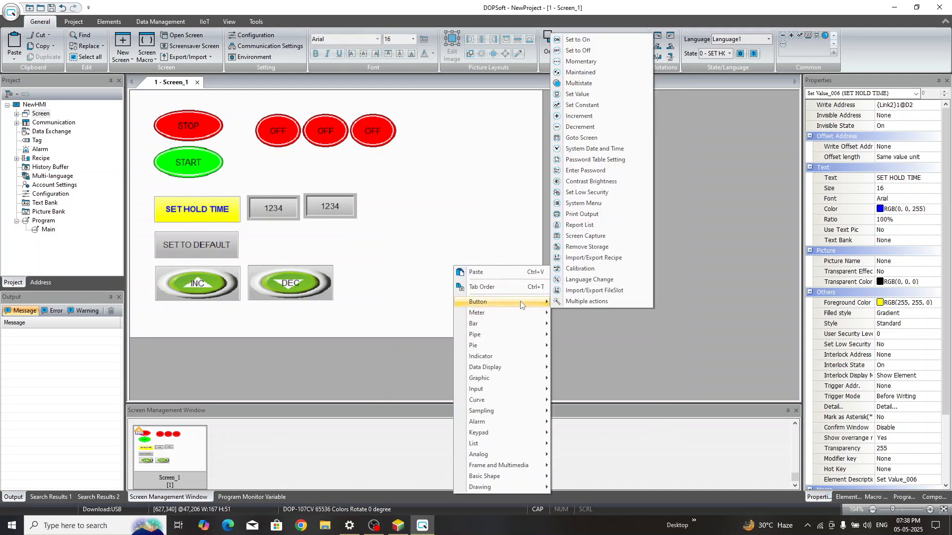
click(375, 254)
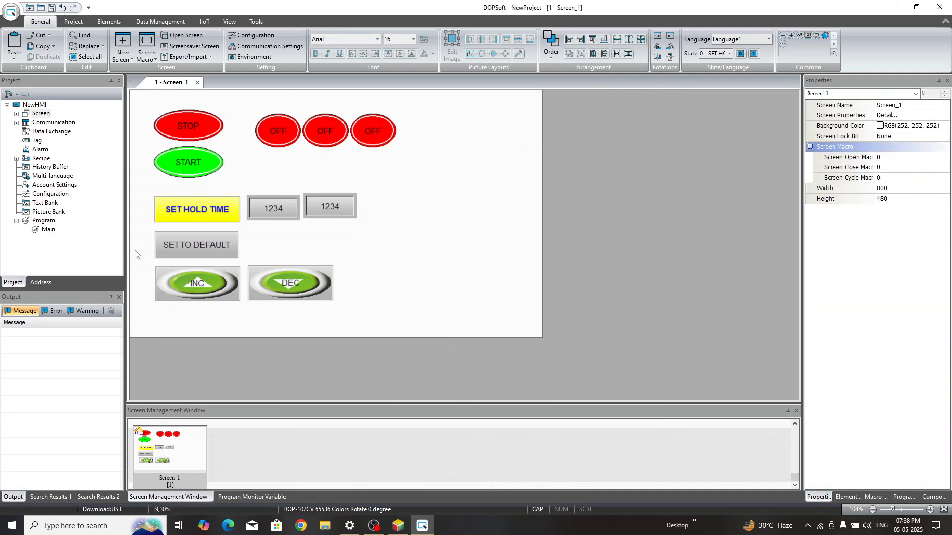
drag(135, 254, 399, 337)
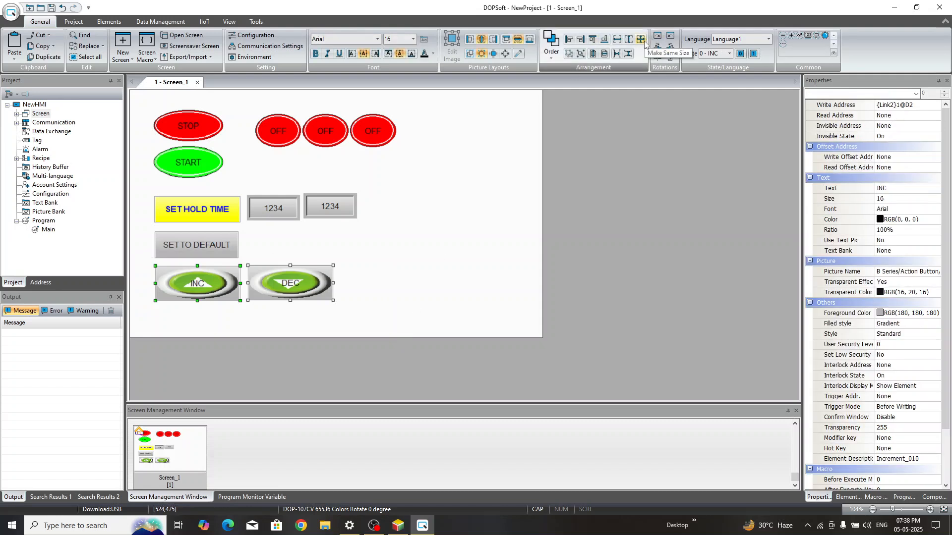
click(507, 234)
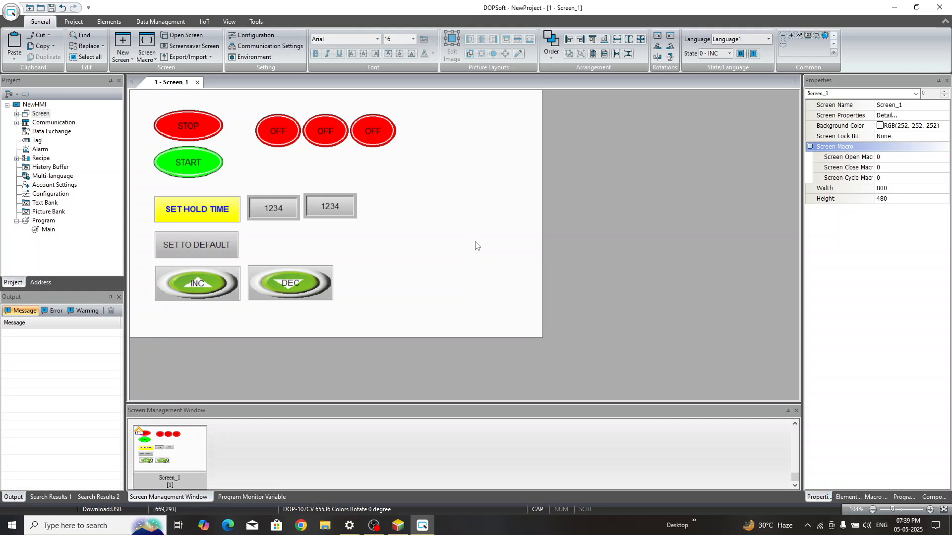
Align the tops of the SET HOLD TIME button and the two numeric boxes beside it, and space them evenly horizontally
drag(137, 189, 413, 242)
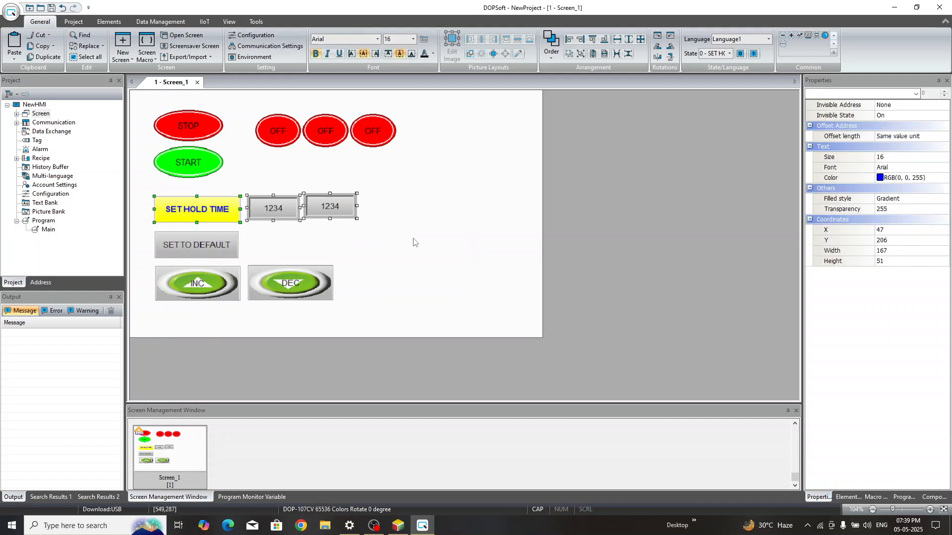
click(594, 40)
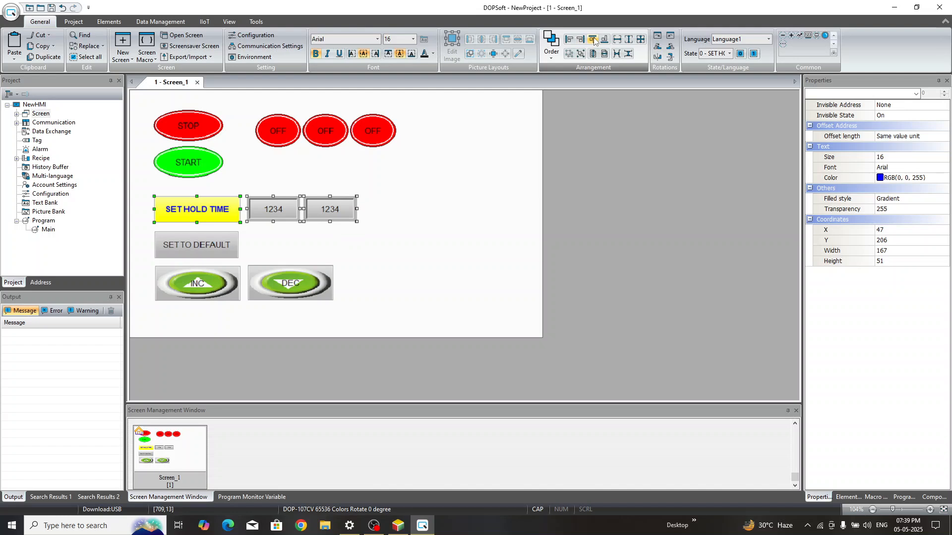
click(617, 54)
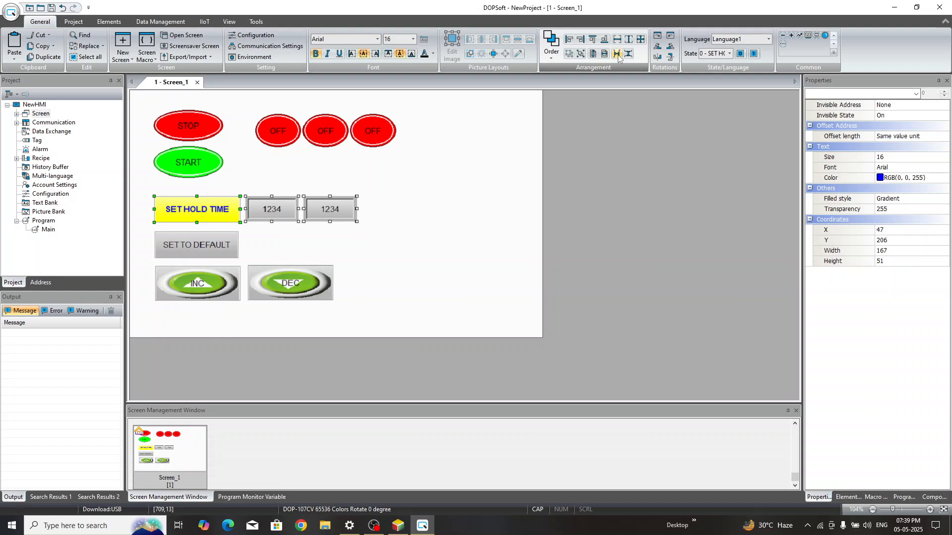
click(477, 238)
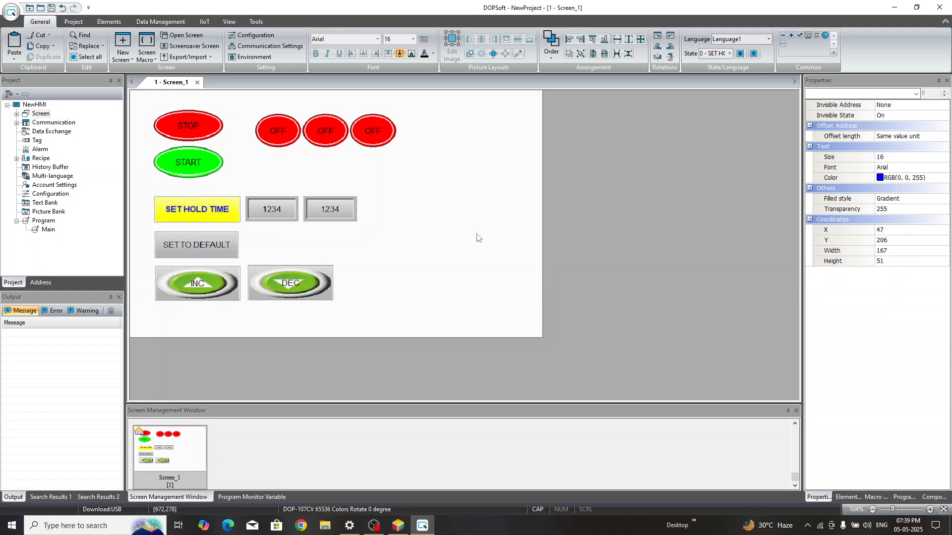
Add a Goto Screen button about 169 by 67 pixels in the lower-right corner of Screen_1
right_click(447, 171)
mouse_move(498, 207)
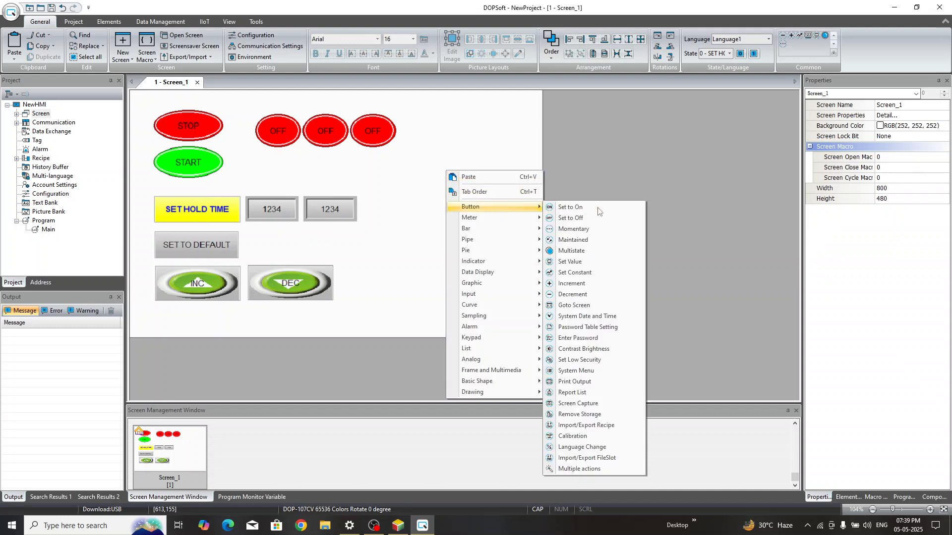
click(597, 308)
drag(450, 290, 536, 324)
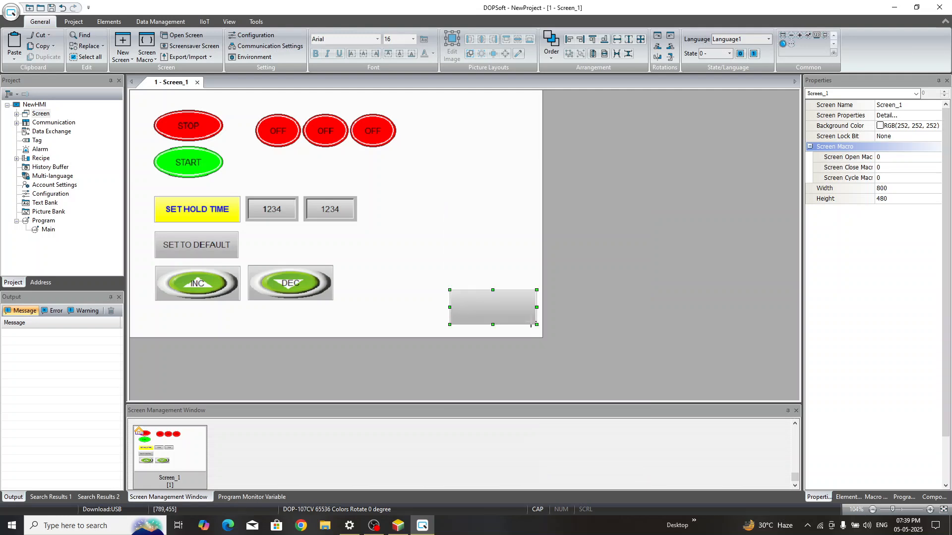
Create a new screen named Screen_2 with screen number 2 and type Screen
right_click(457, 452)
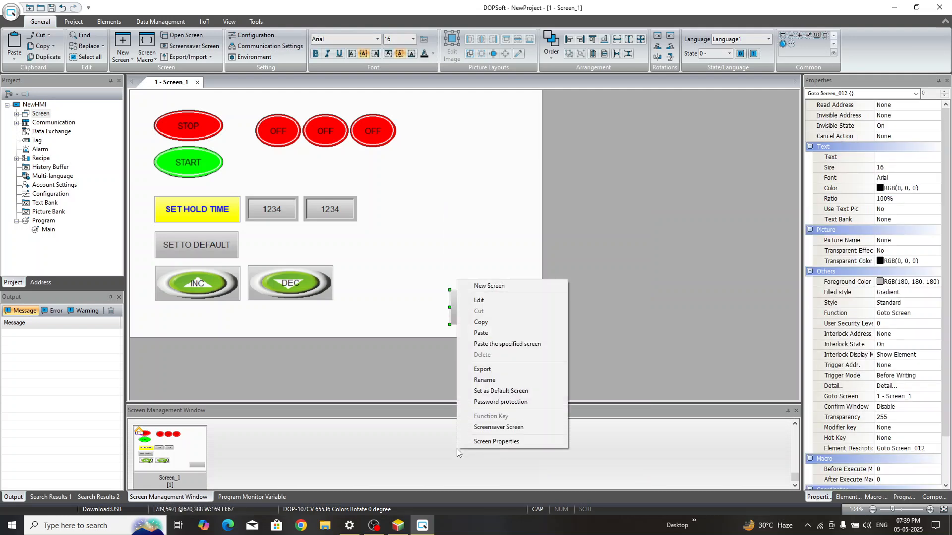
click(438, 458)
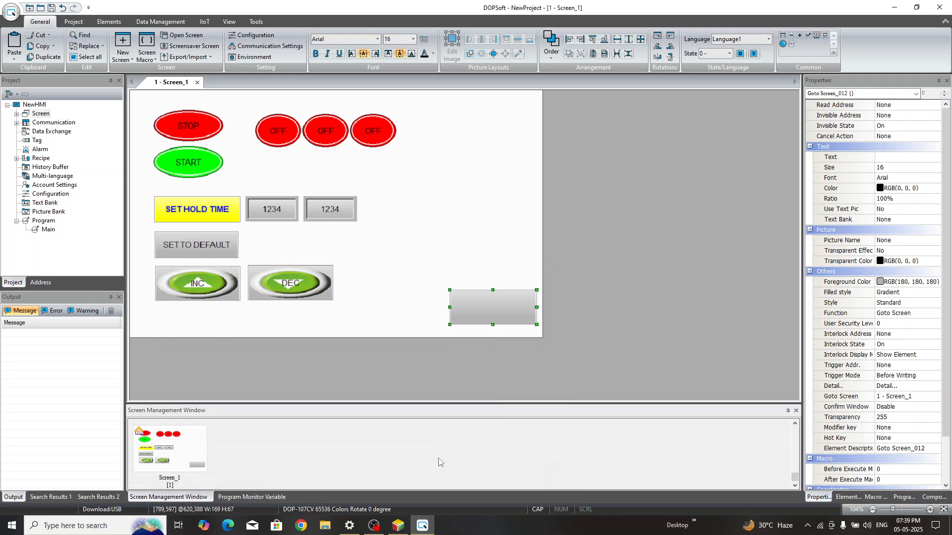
click(82, 25)
click(99, 24)
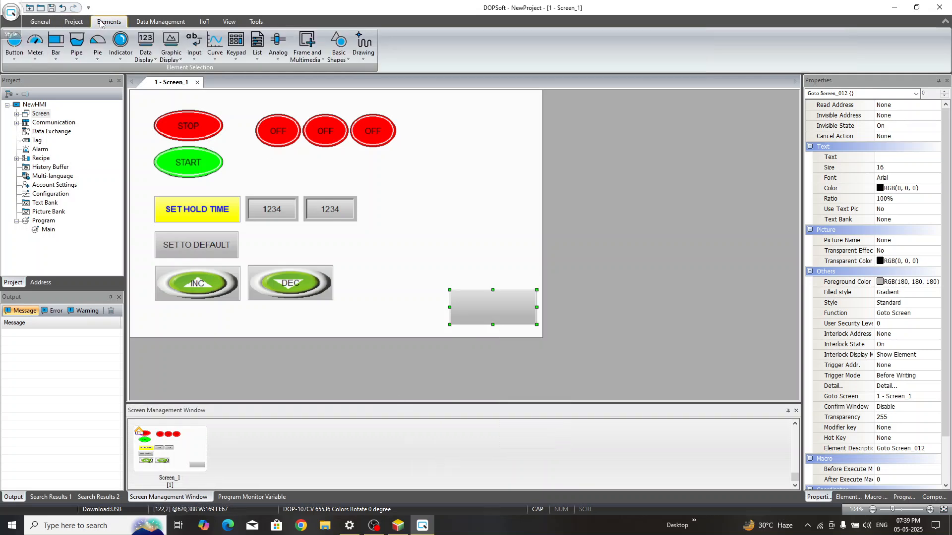
click(41, 21)
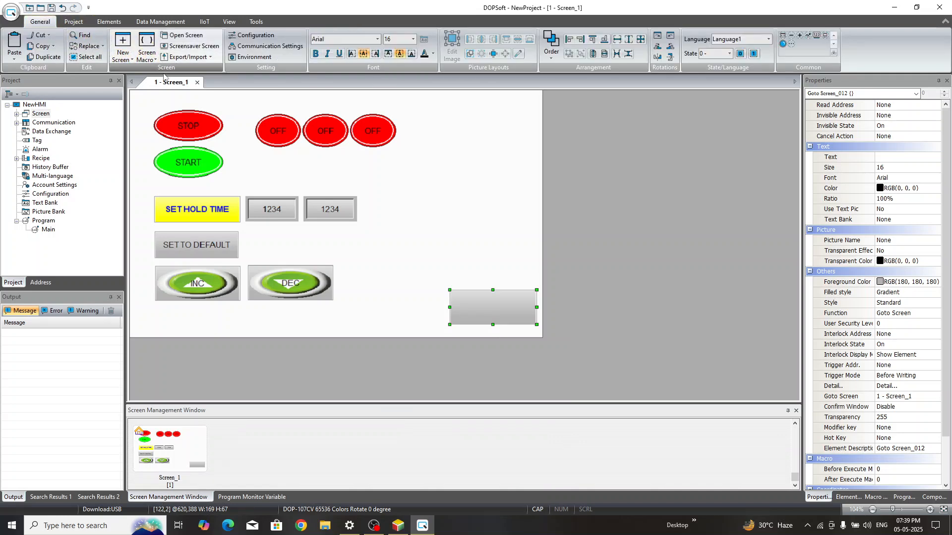
click(123, 51)
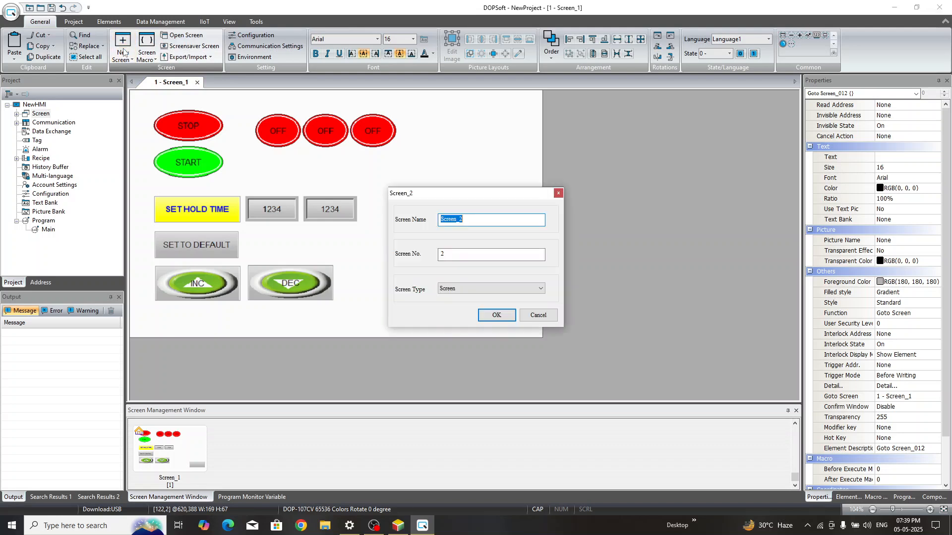
click(494, 320)
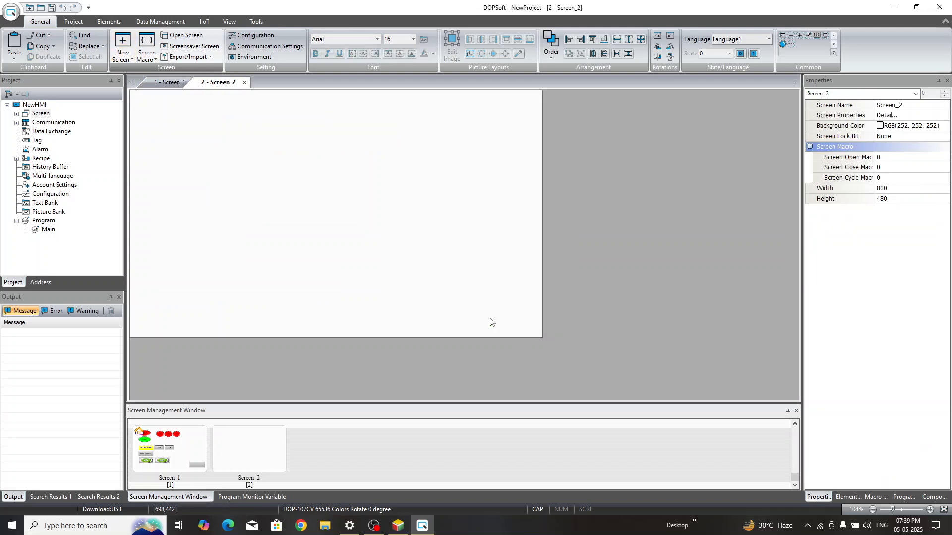
Set Screen_2 as the destination of the Goto Screen button on Screen_1
double_click(147, 453)
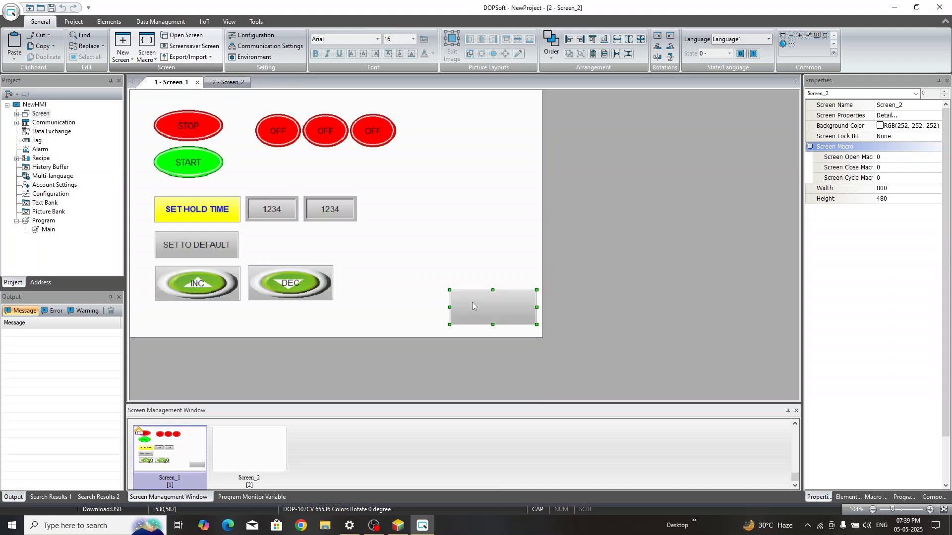
click(499, 304)
double_click(499, 304)
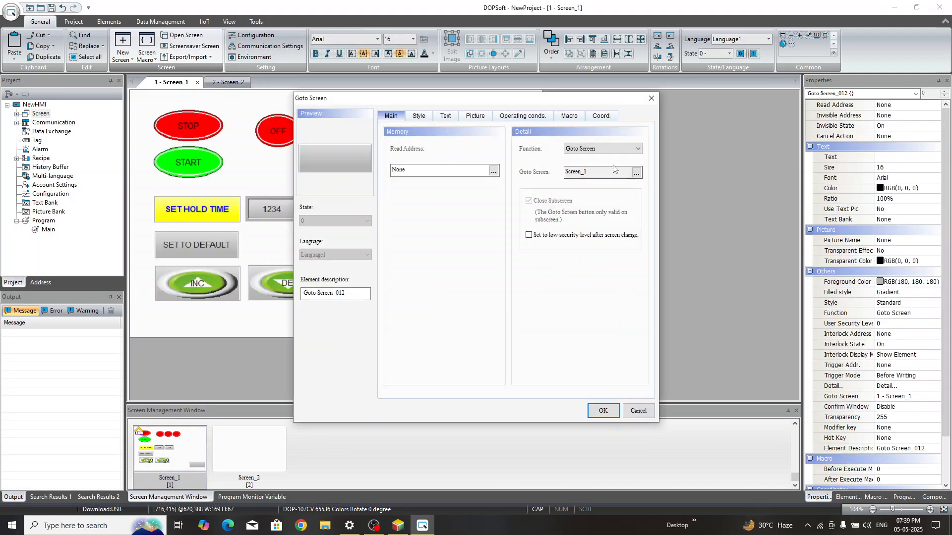
click(638, 172)
click(335, 174)
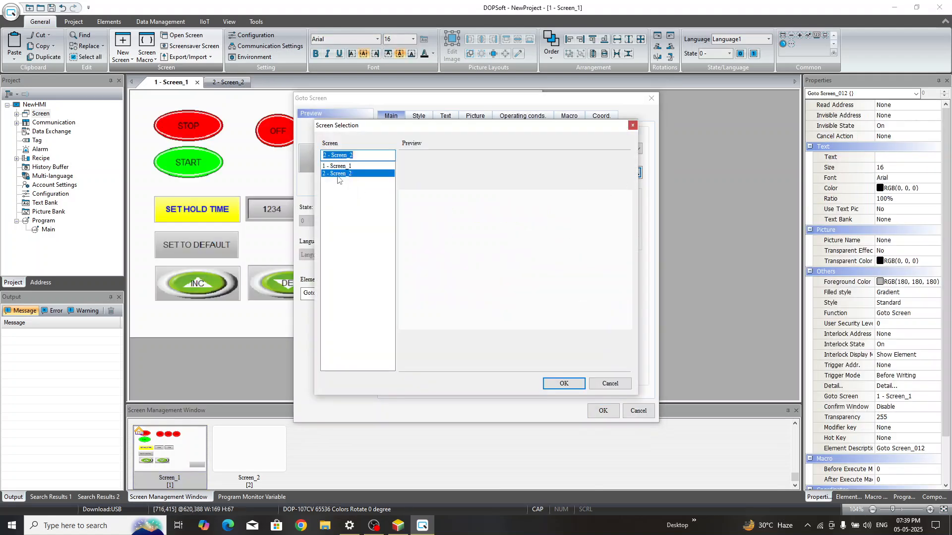
click(568, 386)
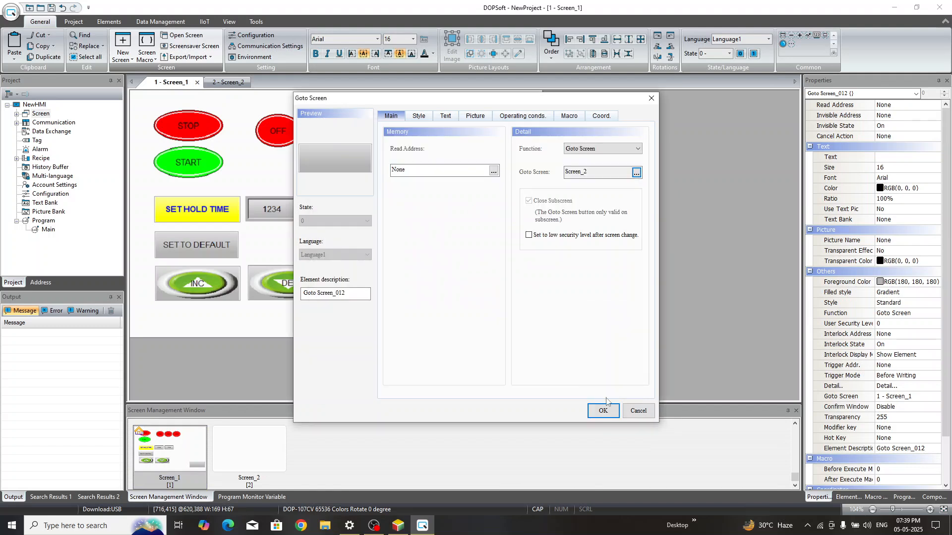
Assign the right-arrow picture 4 from the B Series Action Button library to the Goto Screen button
click(473, 117)
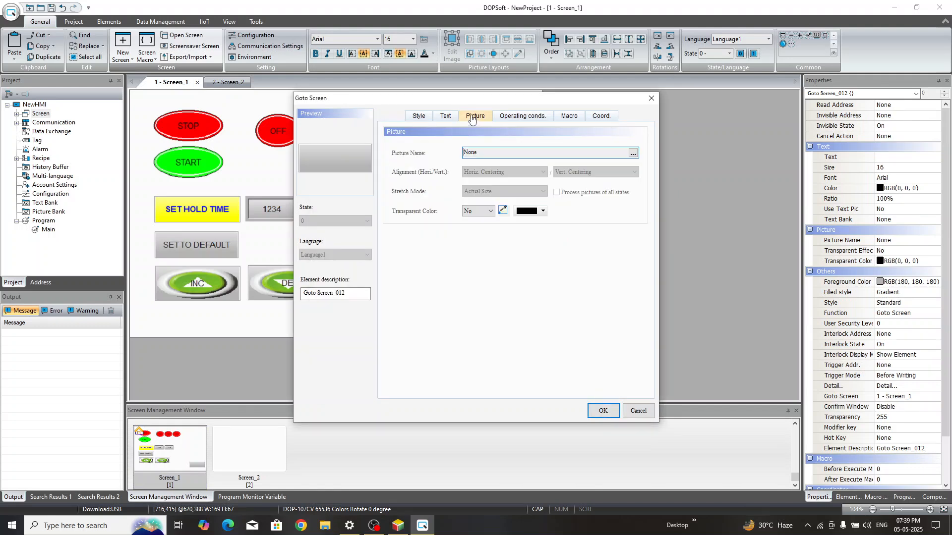
click(633, 154)
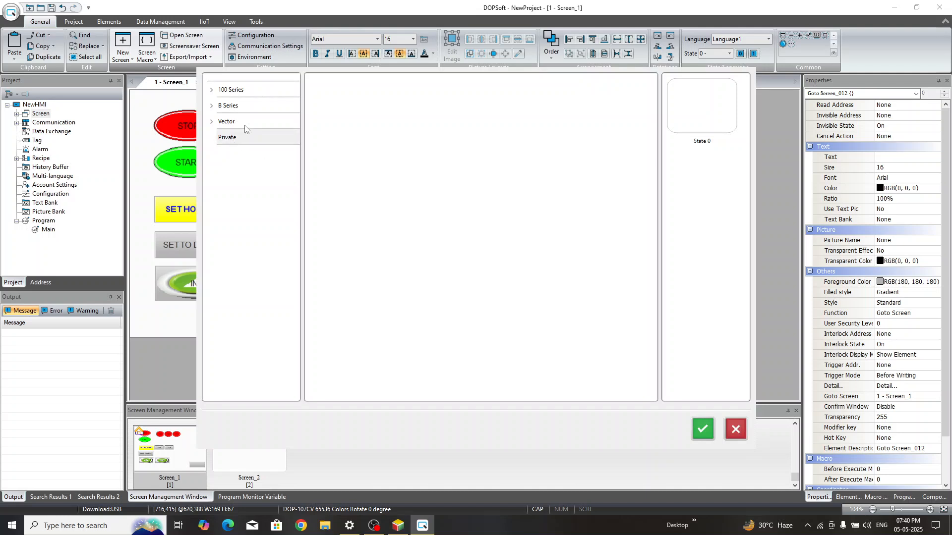
click(224, 108)
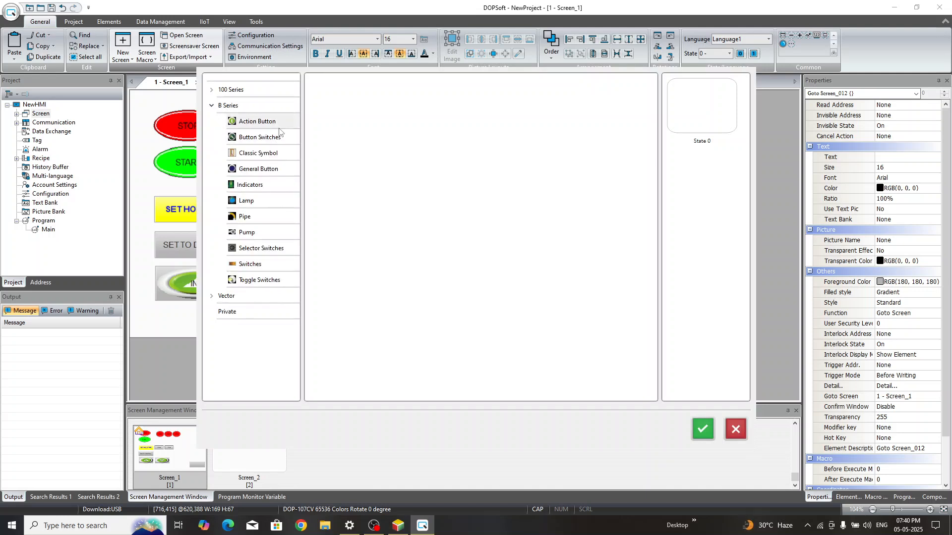
click(272, 124)
drag(424, 105, 701, 105)
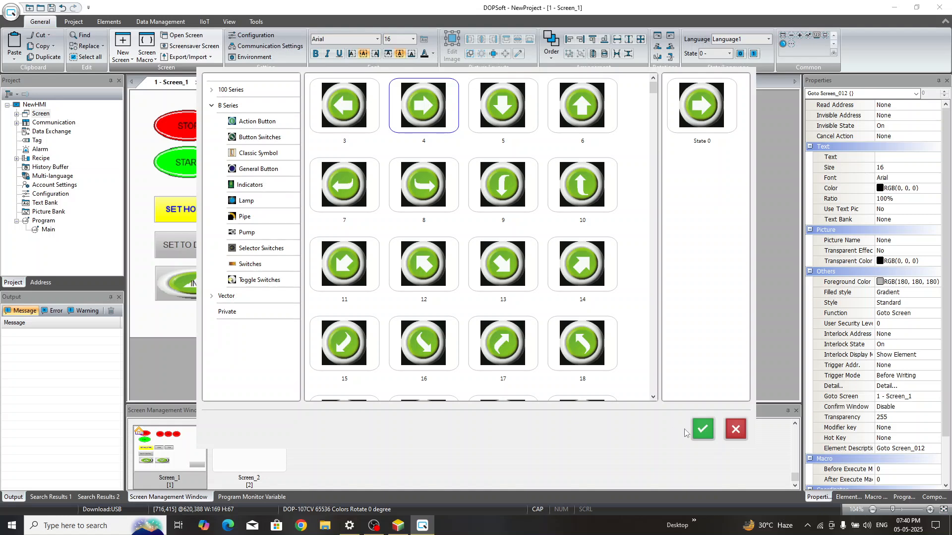
click(701, 429)
Stretch the Goto Screen button's picture with Stretch All and make its black background transparent
click(503, 191)
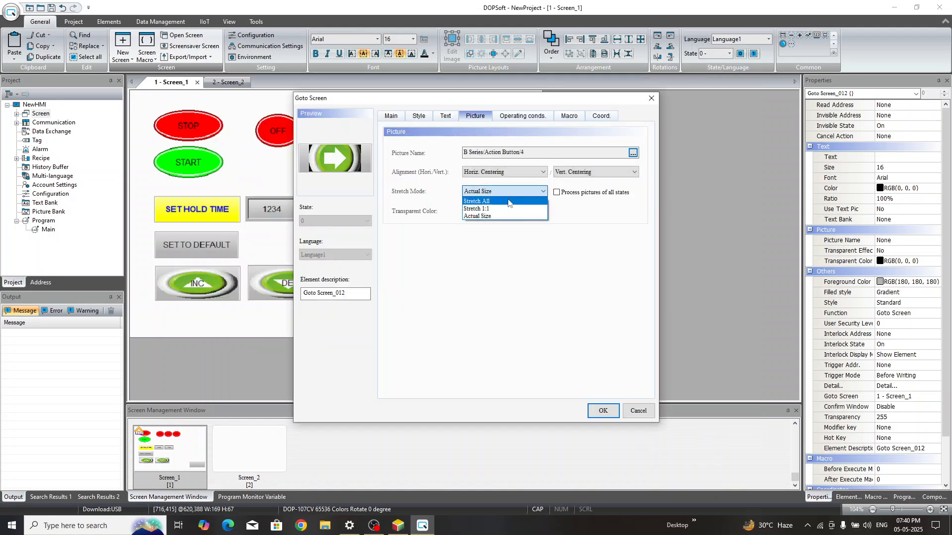
click(508, 201)
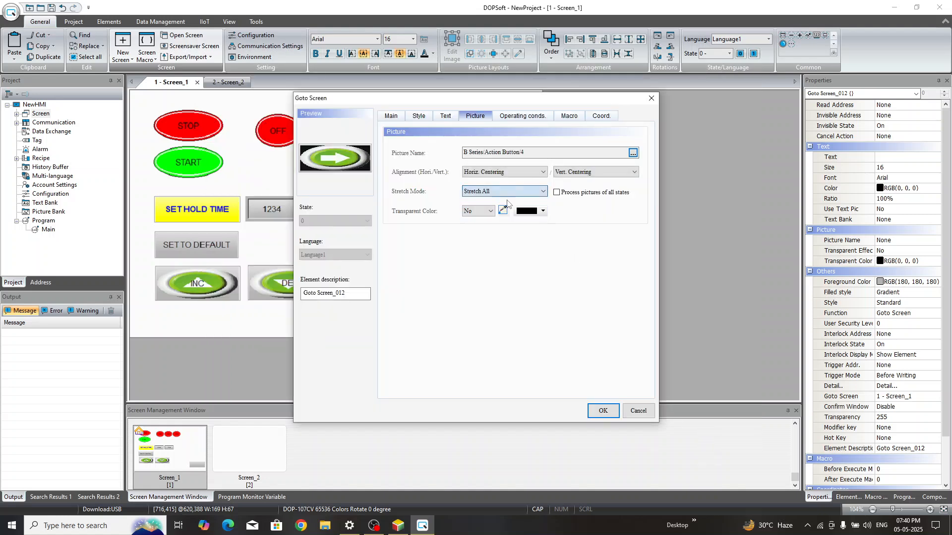
click(371, 164)
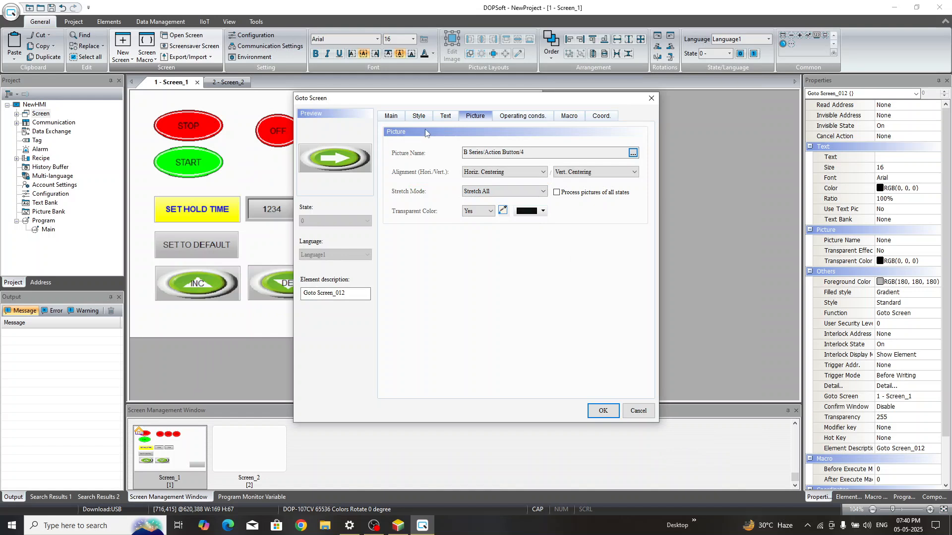
Label the Goto Screen button NEXT and apply its settings
click(419, 116)
click(448, 118)
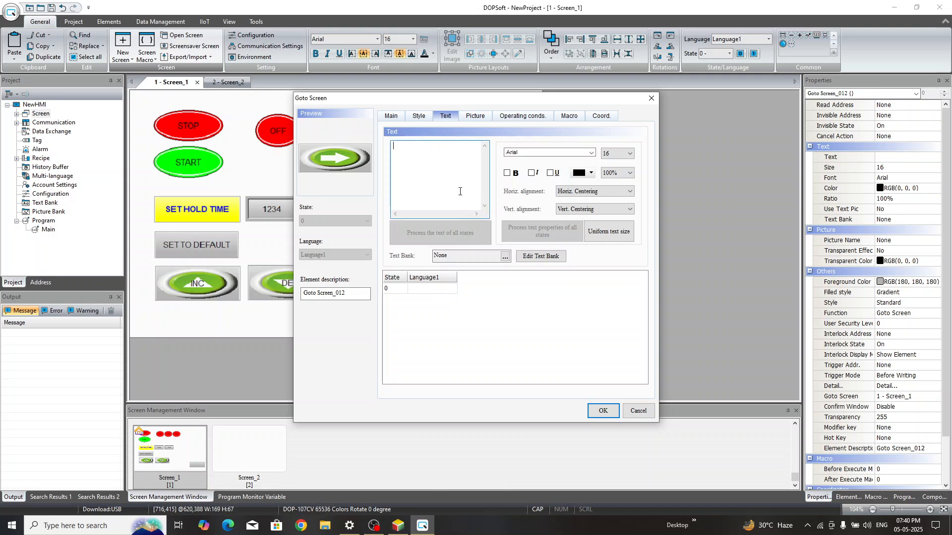
text(NEXT)
click(603, 410)
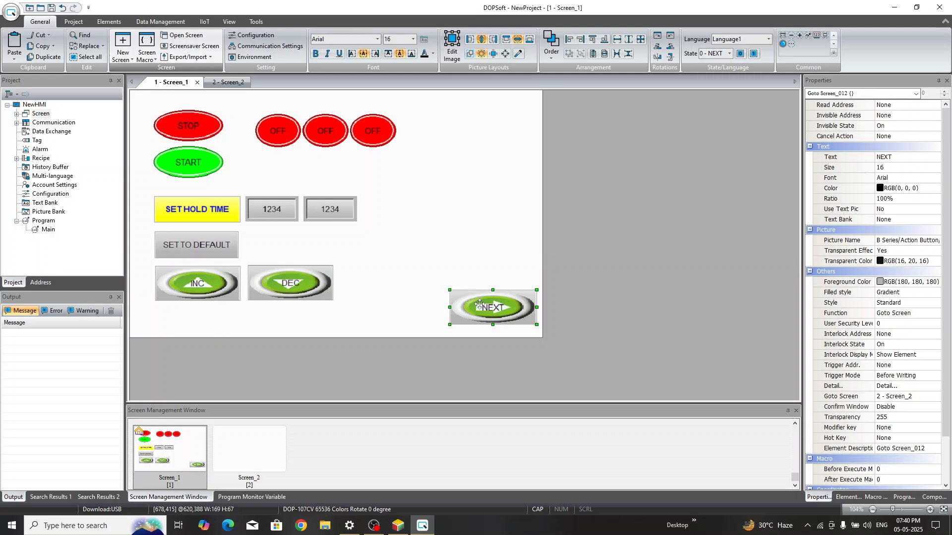
Place a copy of the NEXT button in the lower-left corner of Screen_2 and open its settings
double_click(250, 446)
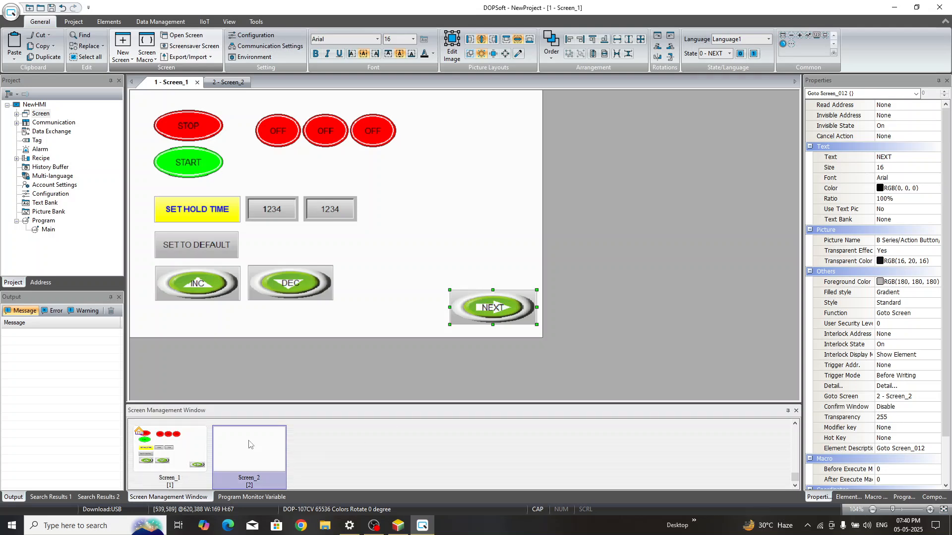
key(ctrl+v)
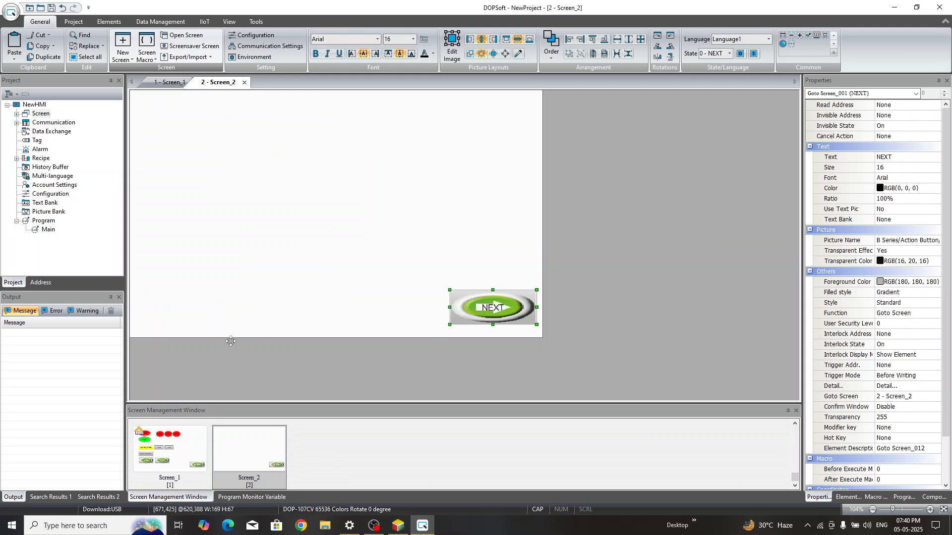
drag(183, 314, 162, 314)
double_click(162, 314)
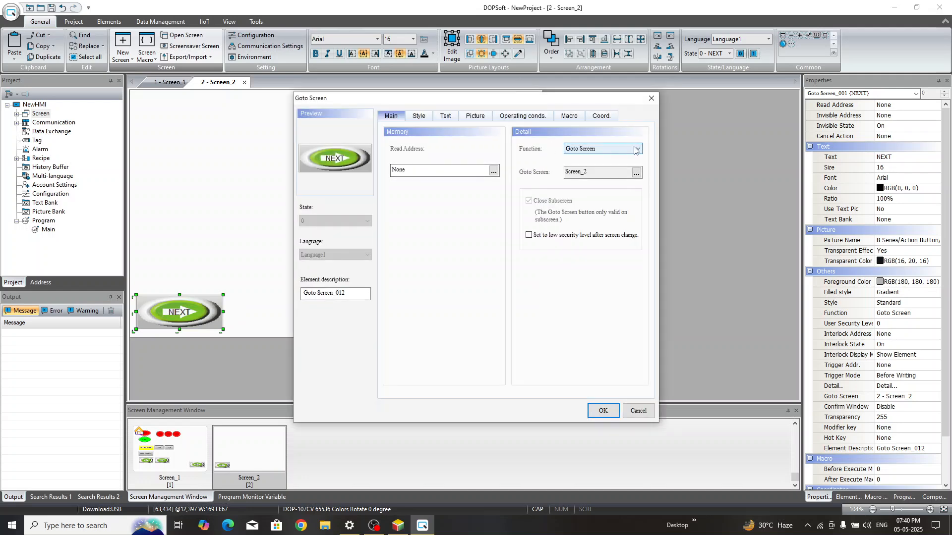
Try to replace the copied button's picture with left-arrow picture 3 from the B Series Action Button library
click(478, 118)
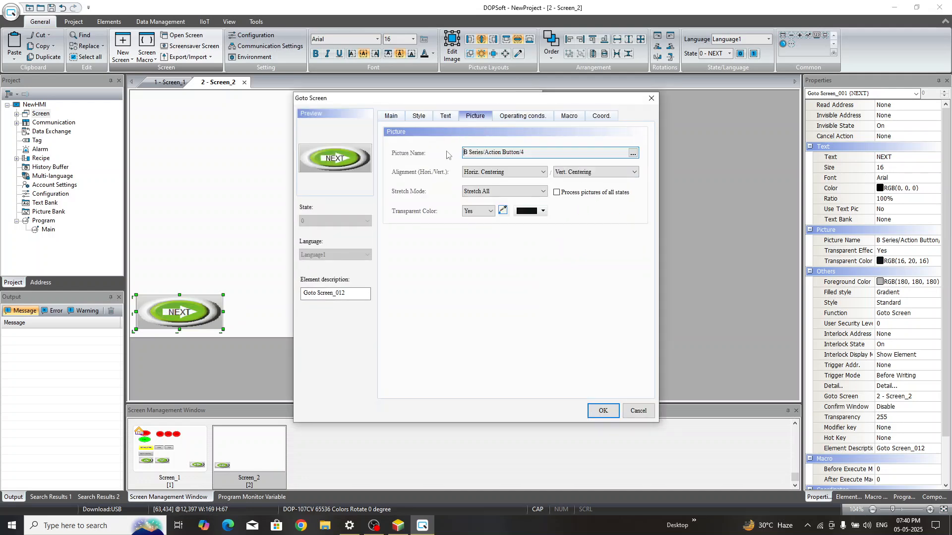
click(633, 154)
drag(356, 112, 702, 107)
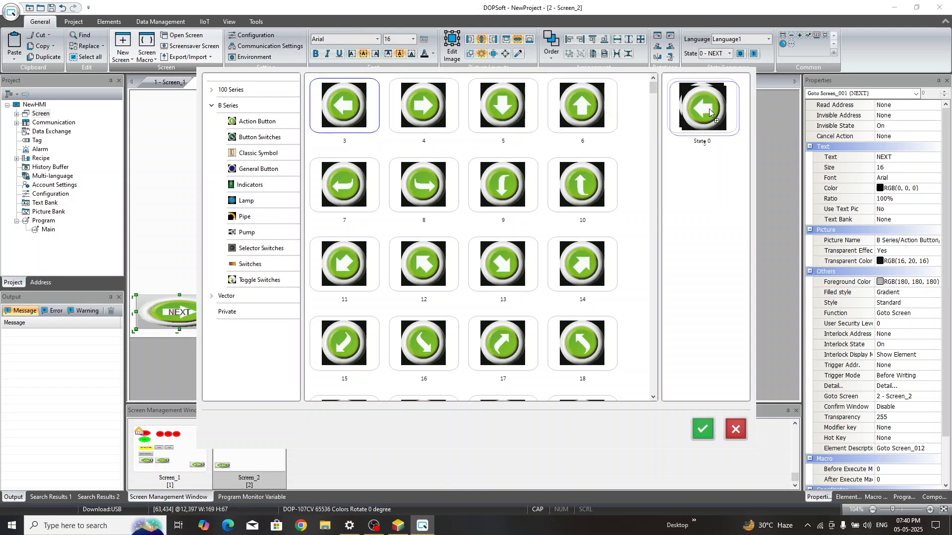
click(708, 431)
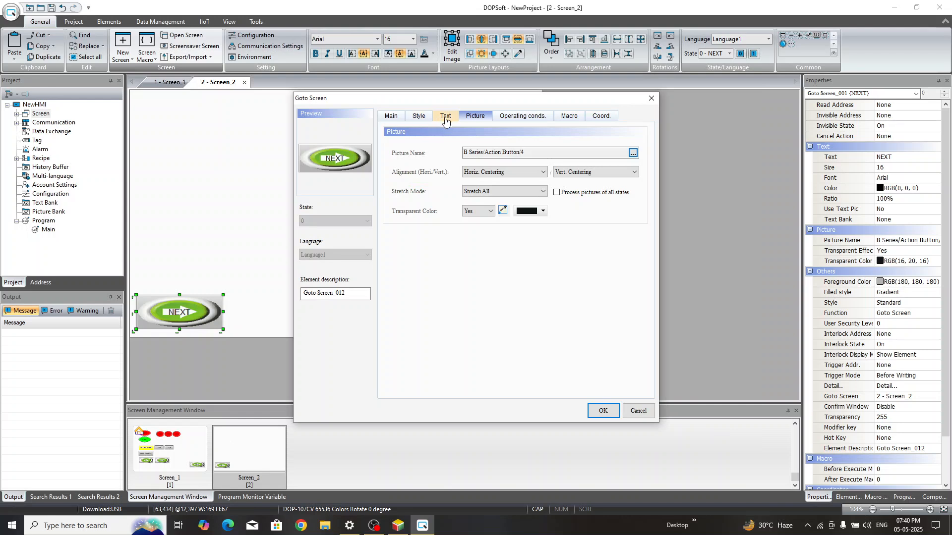
Change the copied button's label to BACK
click(445, 117)
double_click(399, 146)
text(B)
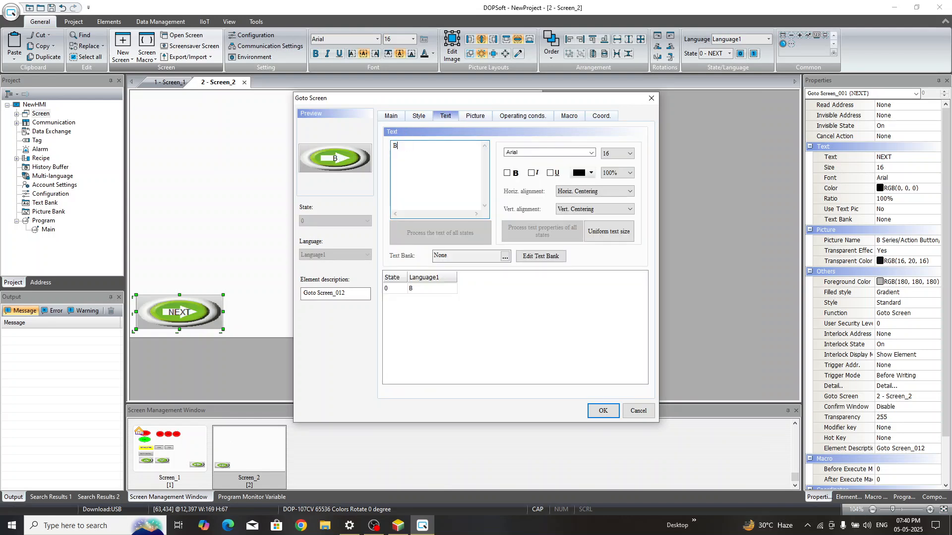
text(ACK)
Set the BACK button's function to Previous Page
click(390, 116)
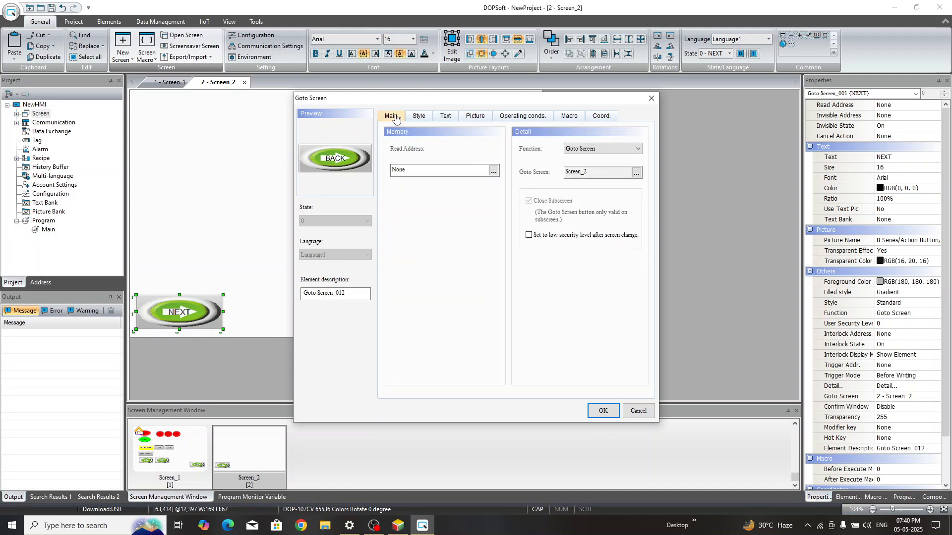
click(608, 151)
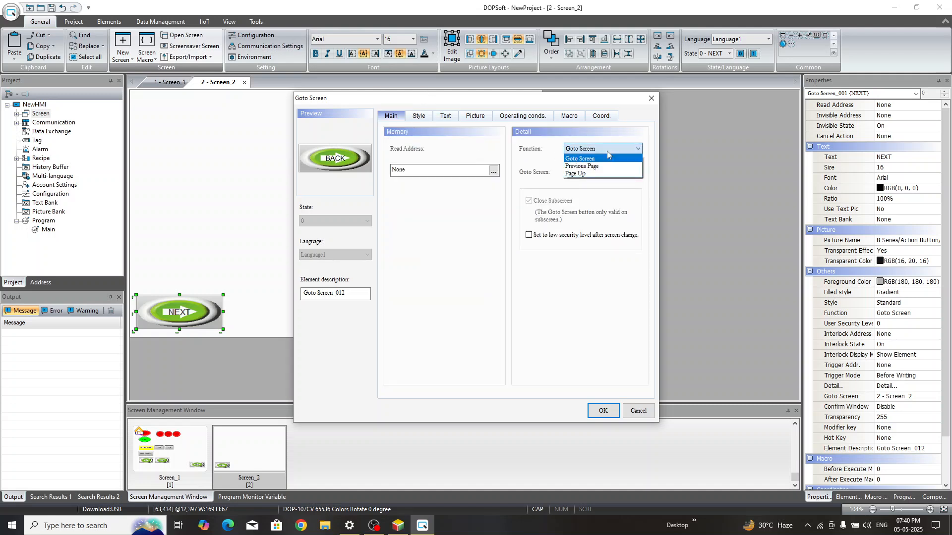
click(614, 166)
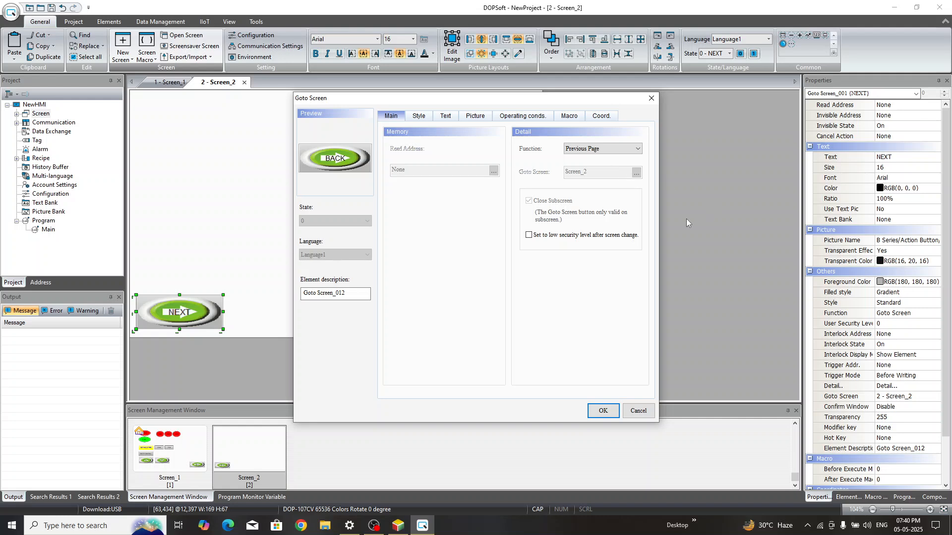
Apply the BACK button's settings and try to change its picture to left-arrow picture 3 from the B Series Action Button library
click(604, 411)
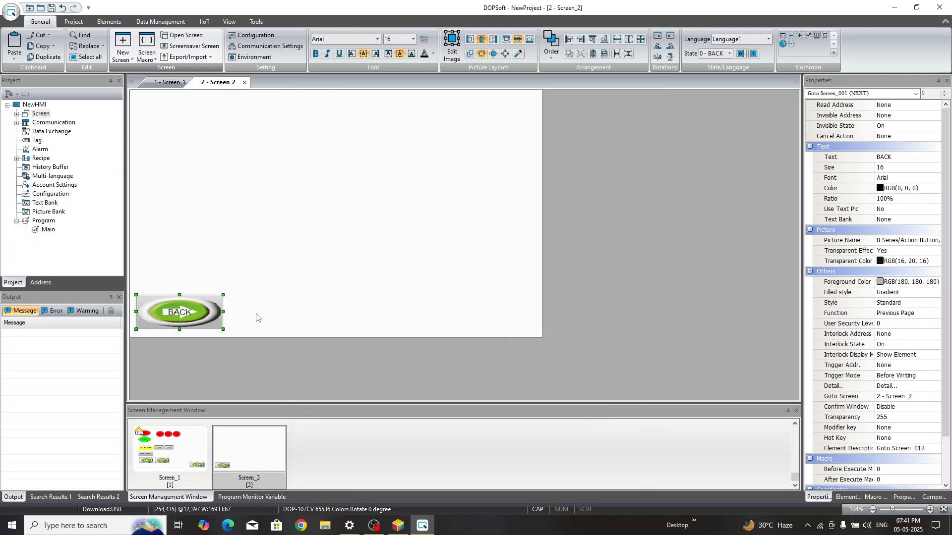
double_click(200, 311)
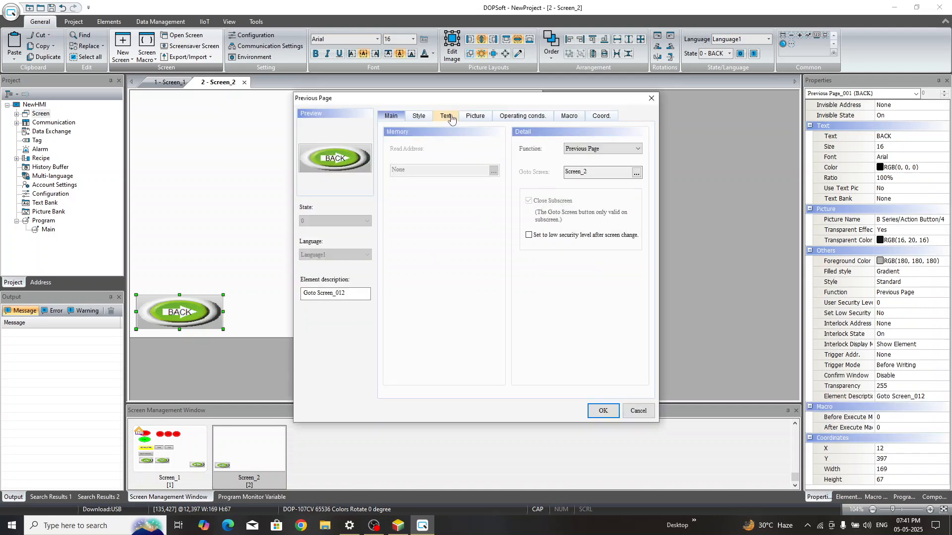
click(477, 117)
click(633, 152)
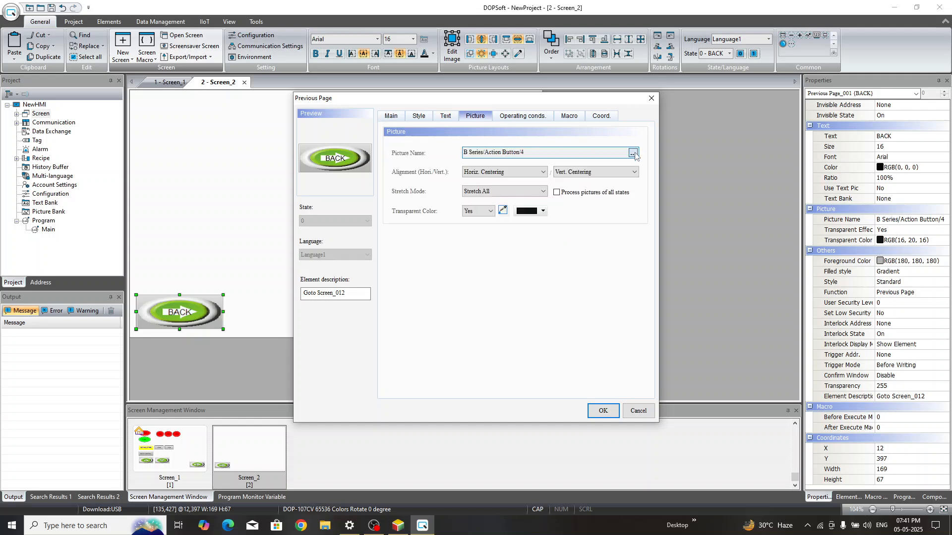
click(355, 112)
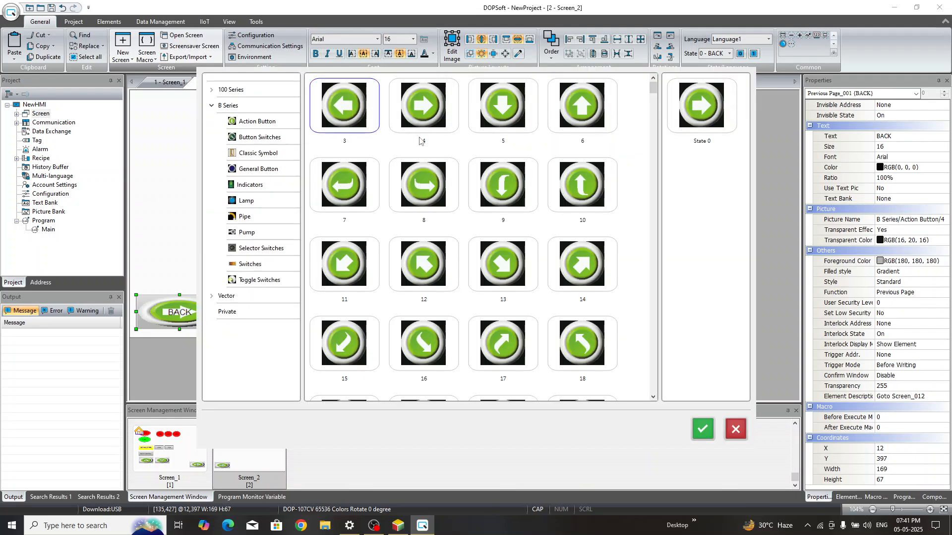
click(704, 430)
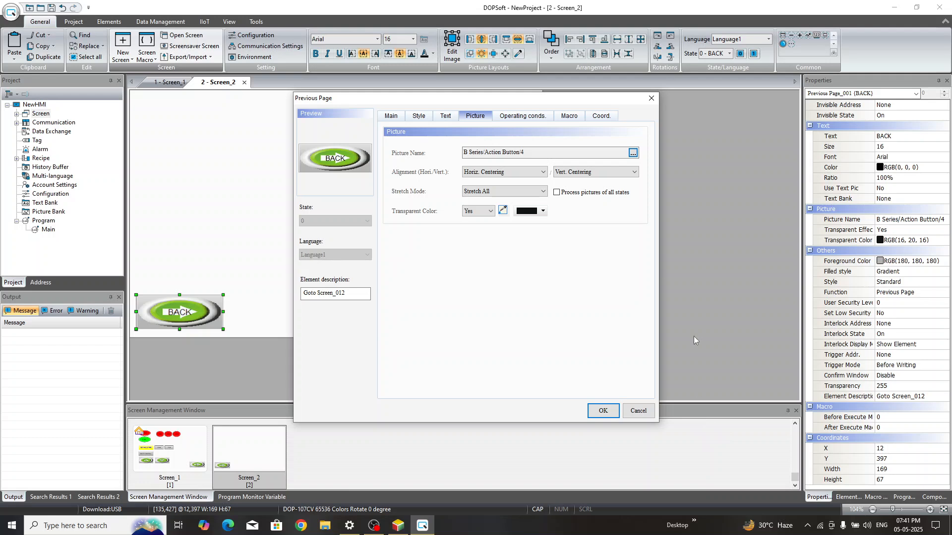
Clear the BACK button's State 0 picture, assign left-arrow picture 3 to that state and apply the change
click(633, 154)
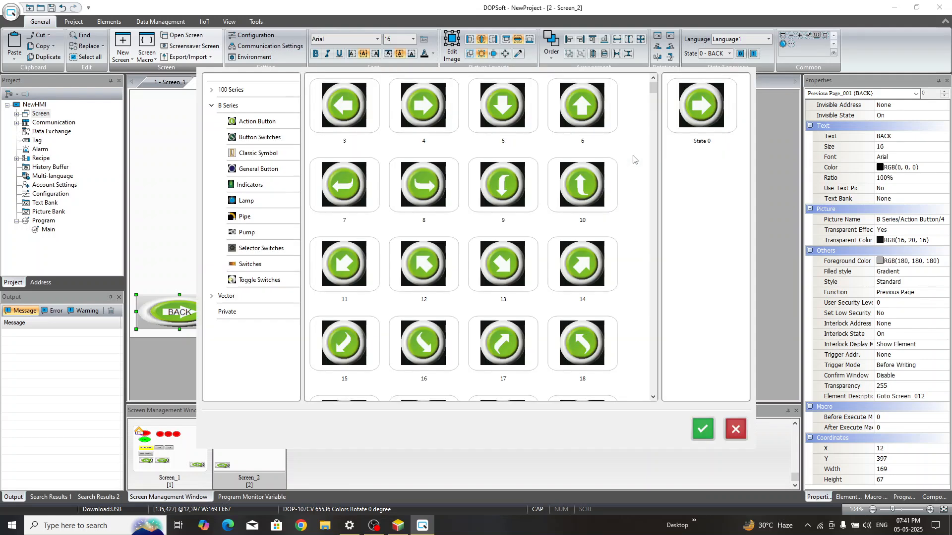
right_click(709, 115)
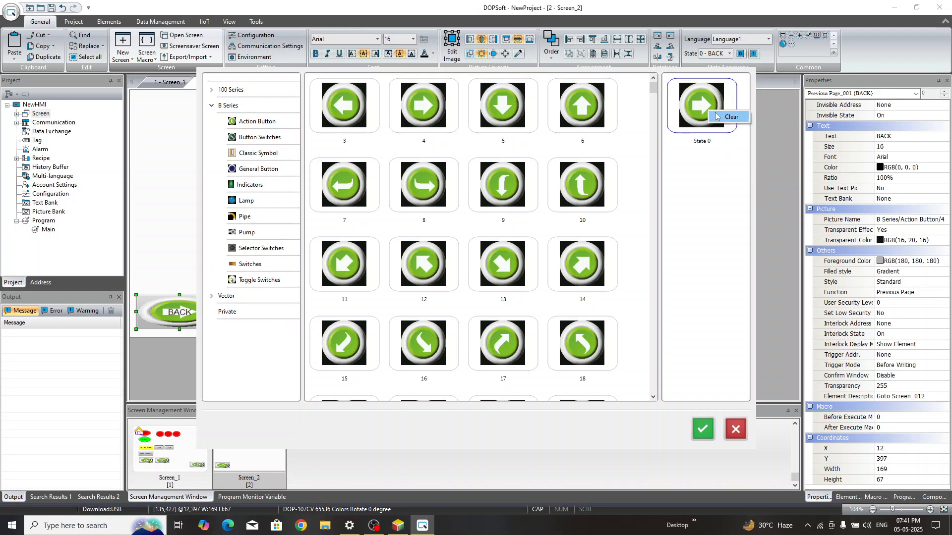
click(727, 117)
drag(360, 111, 714, 103)
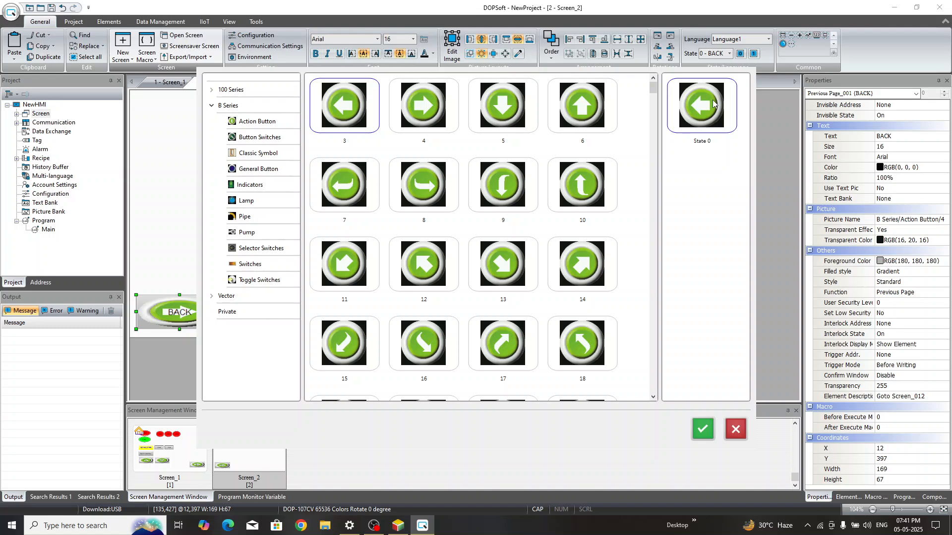
click(708, 430)
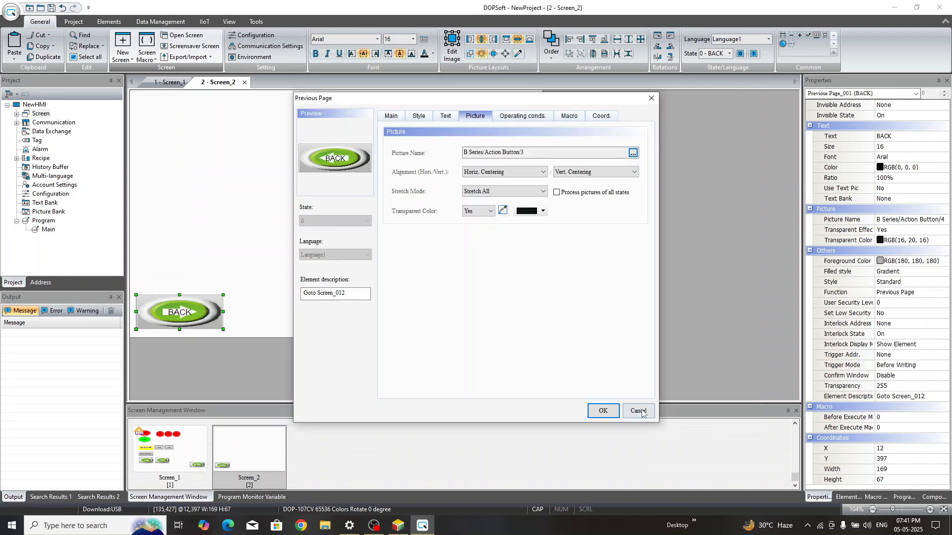
click(603, 411)
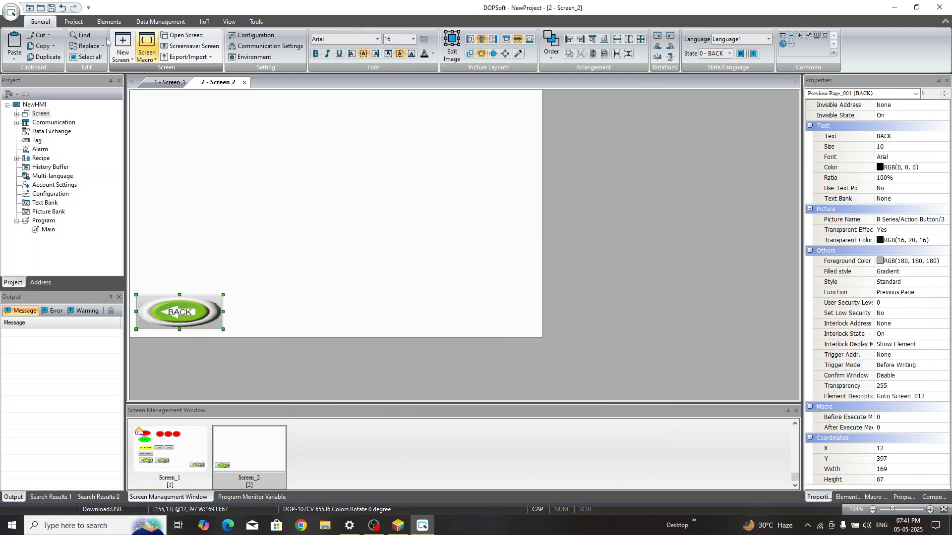
Try to run the off-line simulation and go to the screen of the reported element address error
click(70, 23)
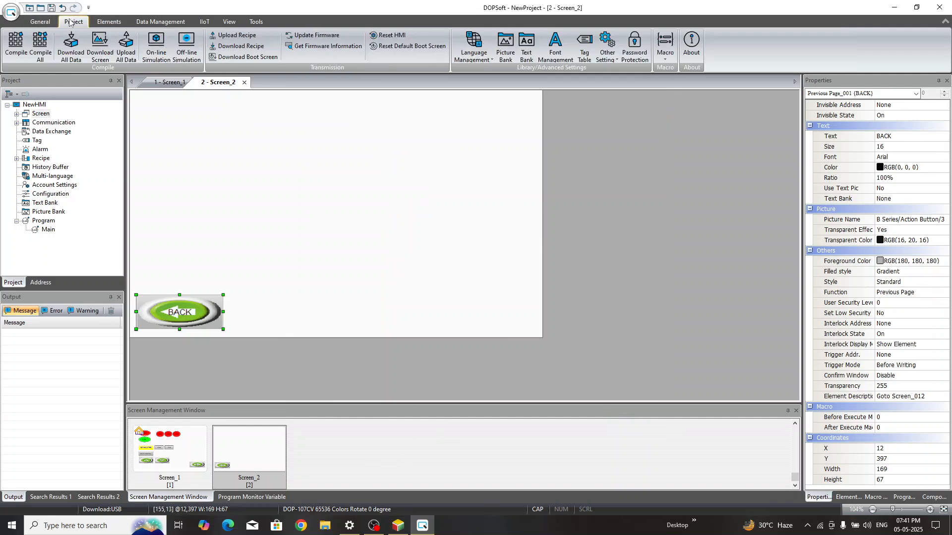
click(187, 46)
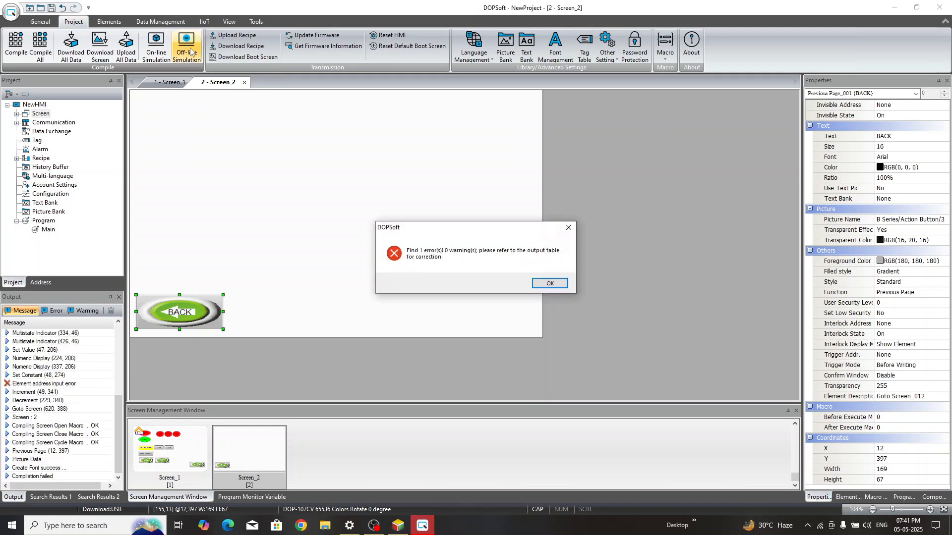
click(550, 283)
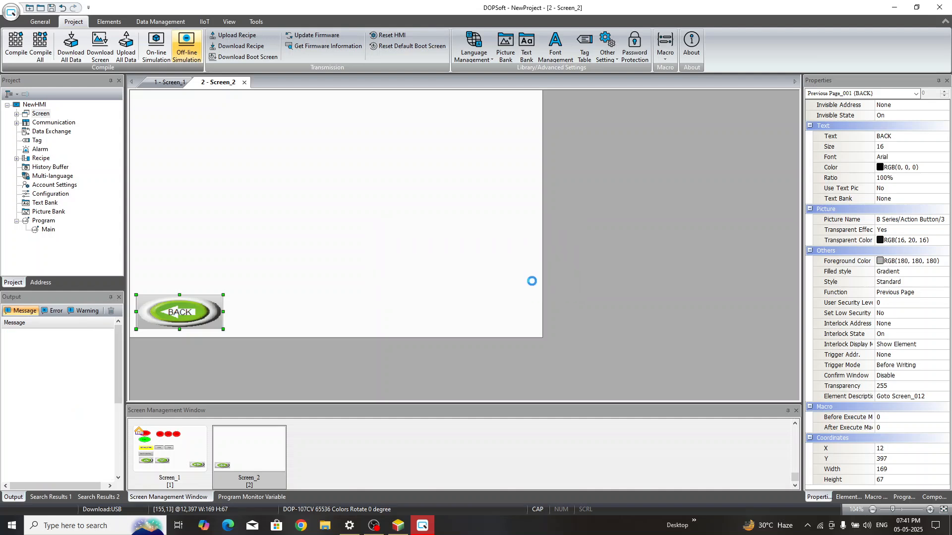
click(54, 312)
click(51, 334)
double_click(51, 334)
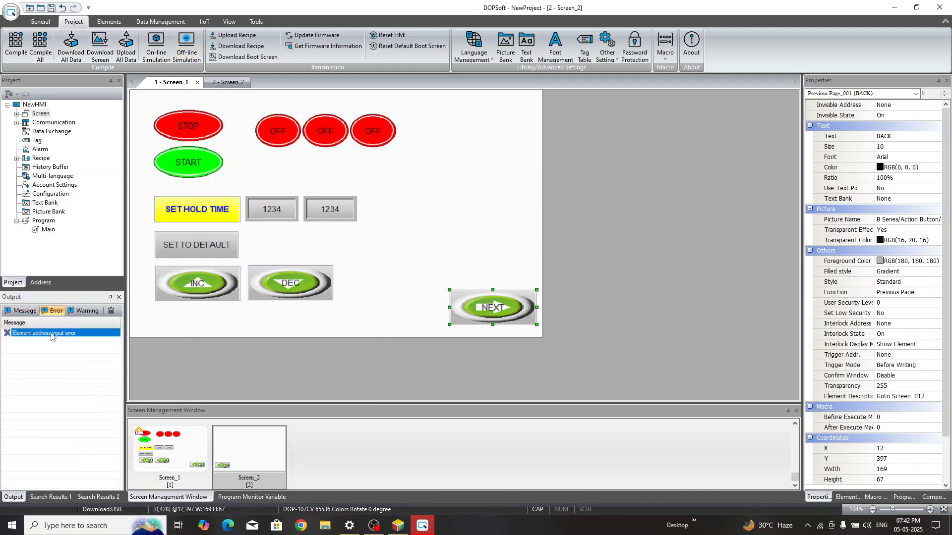
Set the write address of the SET TO DEFAULT button on Screen_1 to D2 on Link2
click(202, 248)
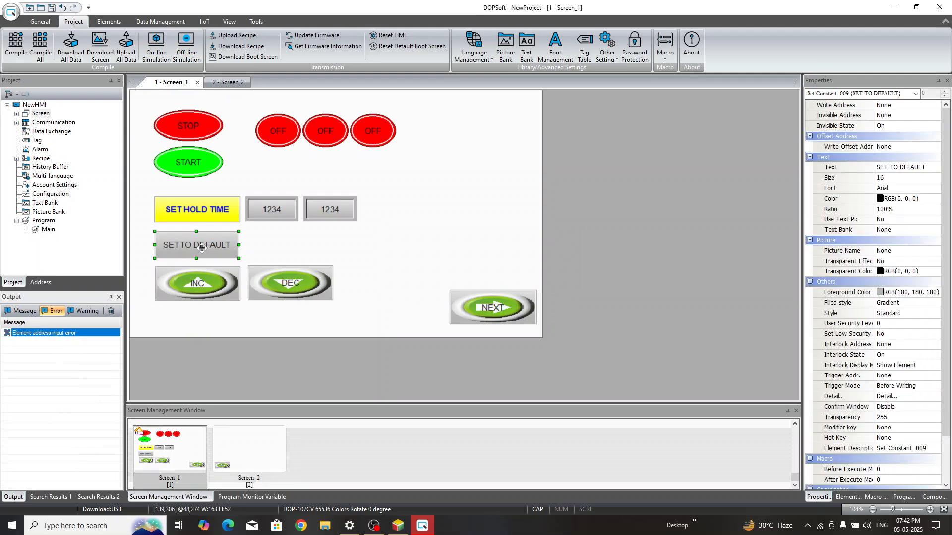
double_click(201, 248)
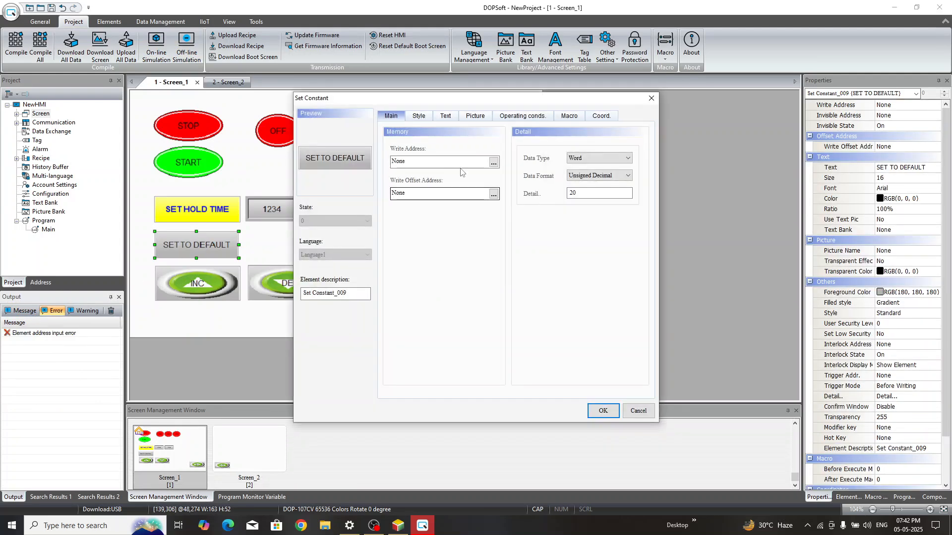
click(493, 163)
click(517, 174)
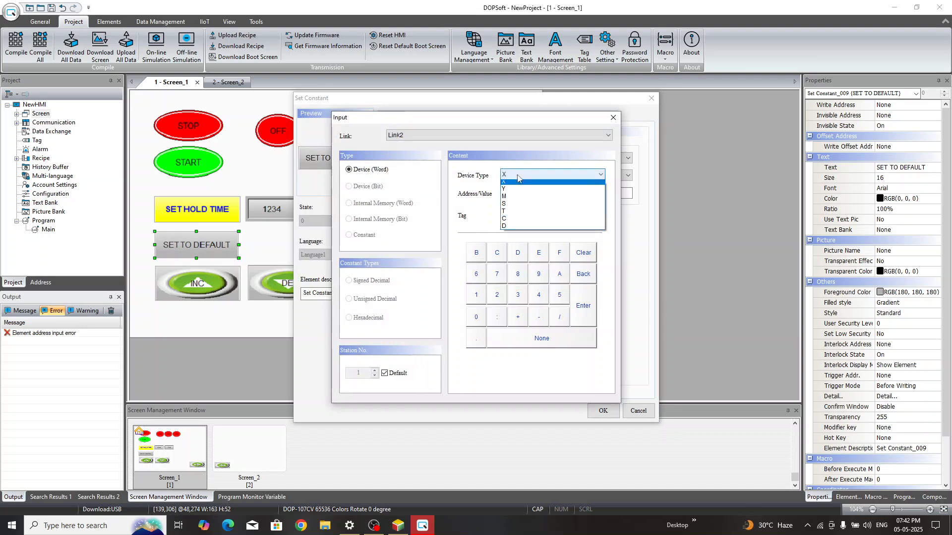
click(517, 181)
text(2)
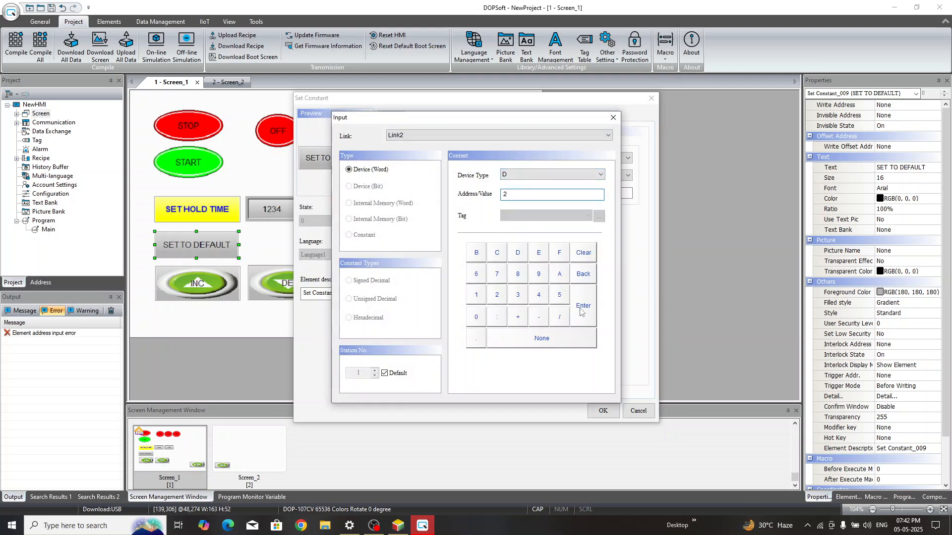
click(583, 305)
click(601, 410)
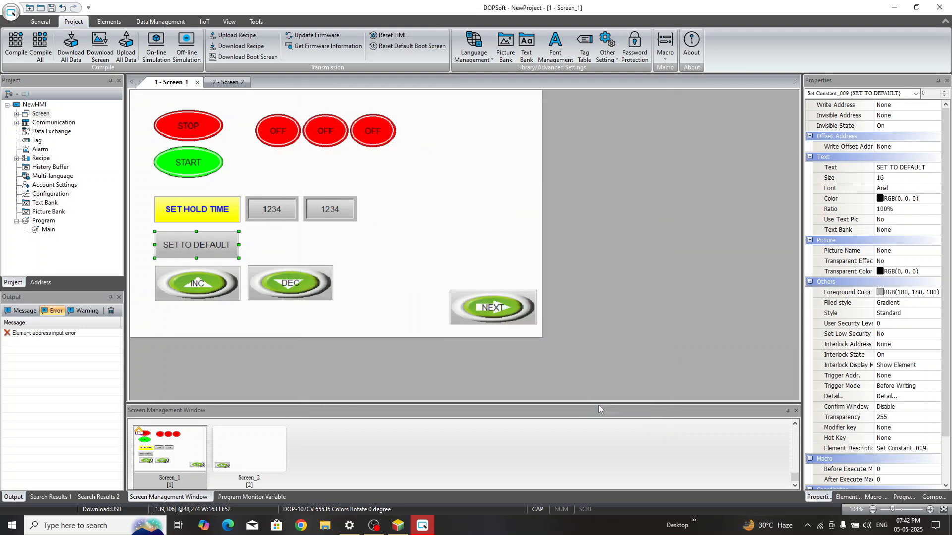
Run the off-line simulation, place the emulator beside the ladder diagram and try entering a hold time of 20
click(187, 49)
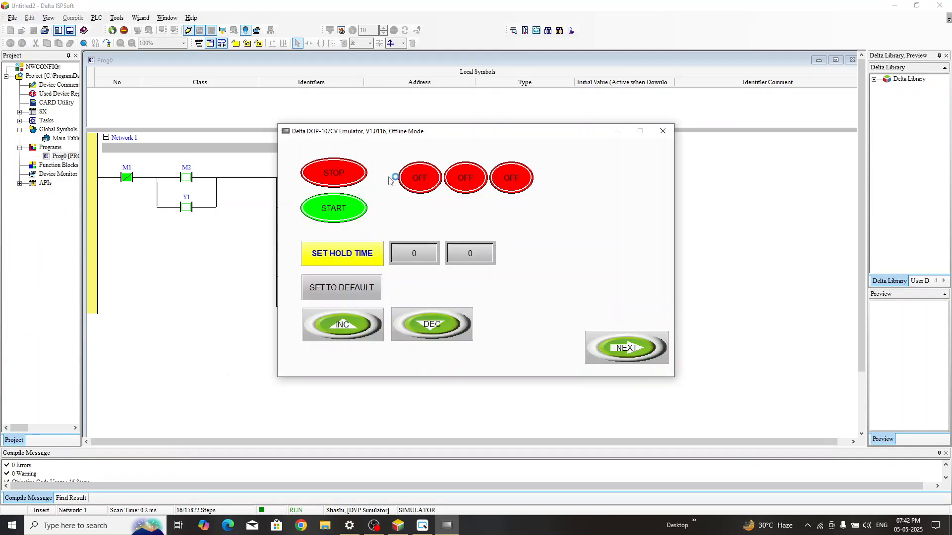
drag(436, 132, 627, 99)
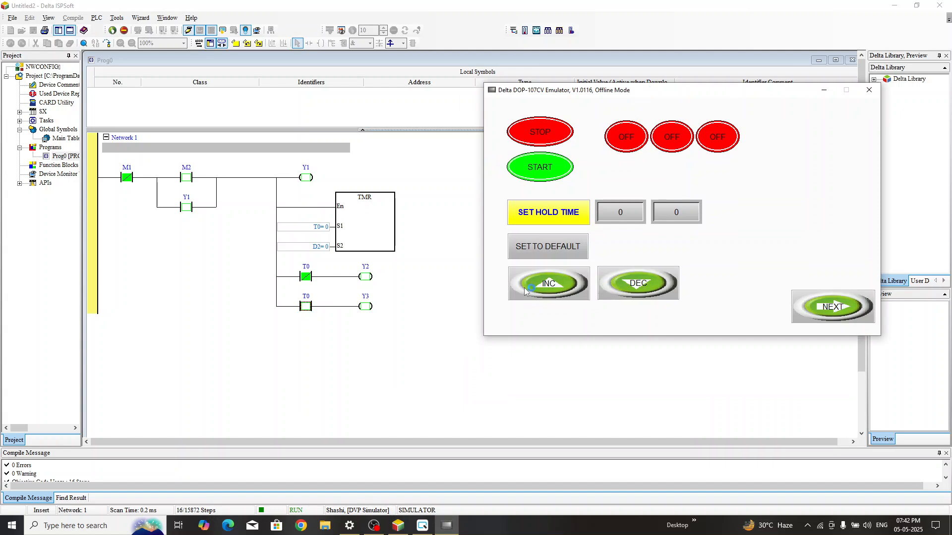
click(546, 213)
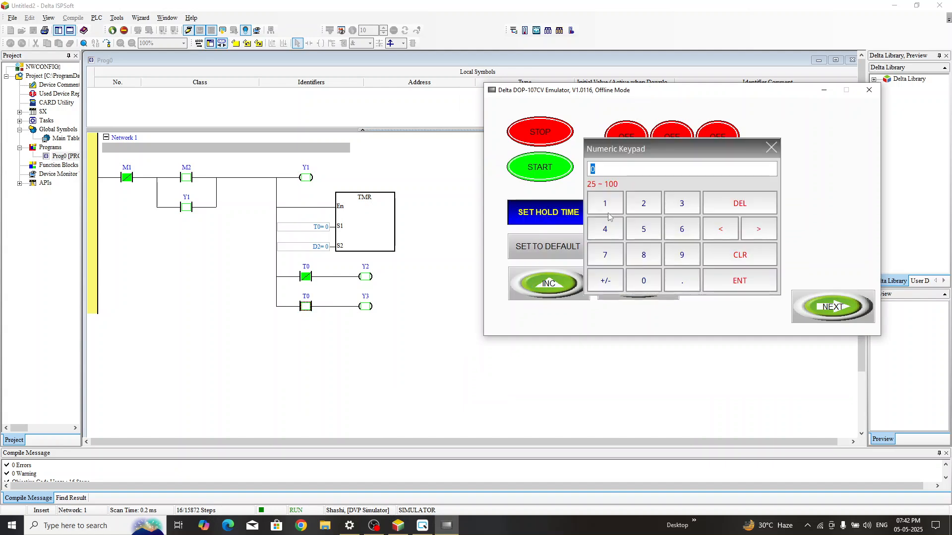
click(641, 207)
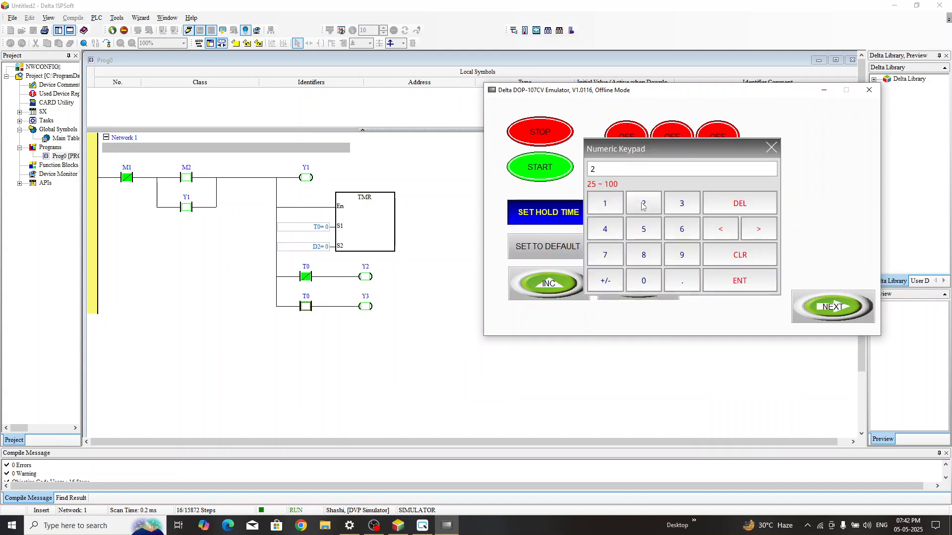
click(652, 280)
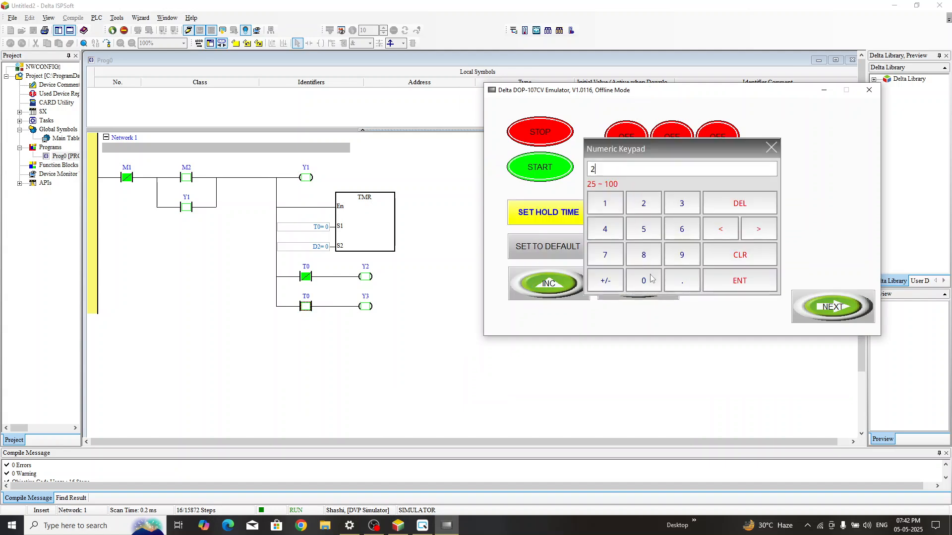
click(748, 282)
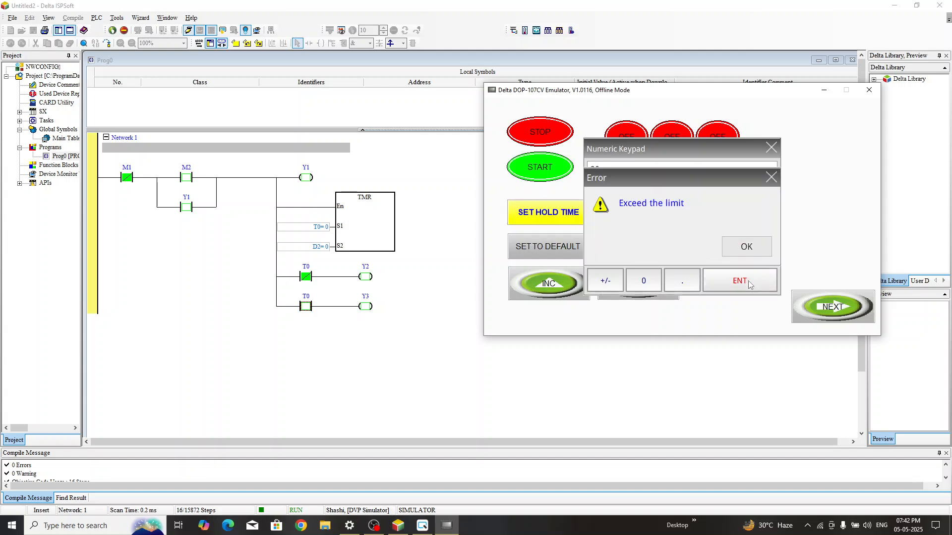
click(747, 246)
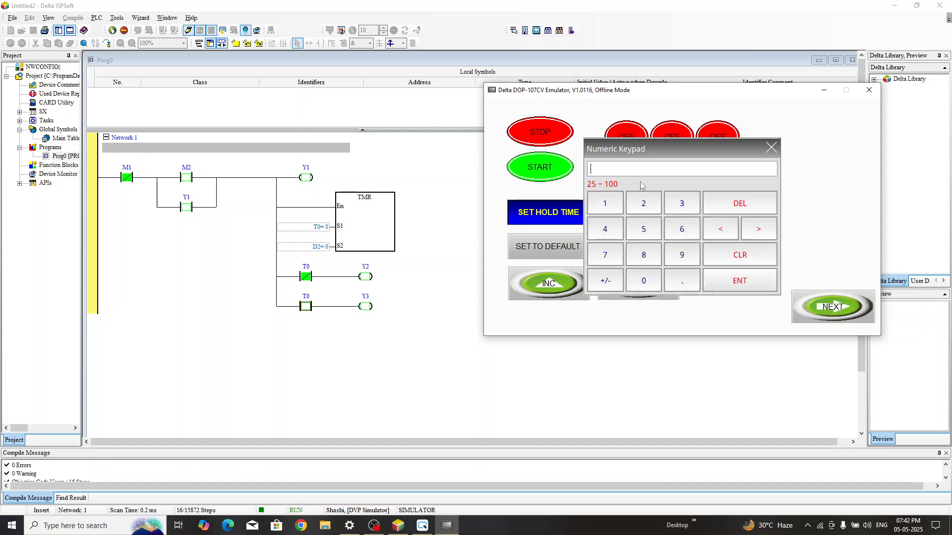
Enter a hold time of 50 in the emulator and test the NEXT and BACK navigation between the two screens
text(50)
click(737, 286)
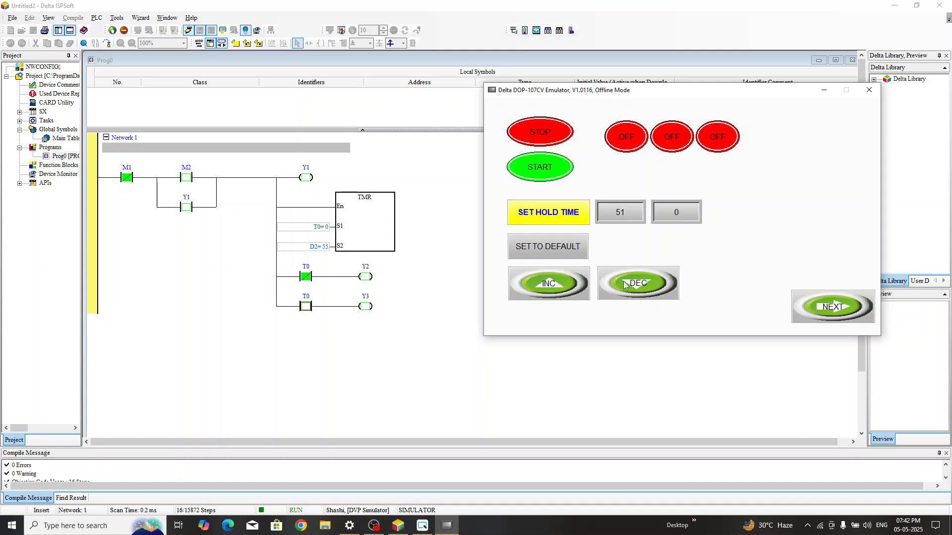
click(824, 310)
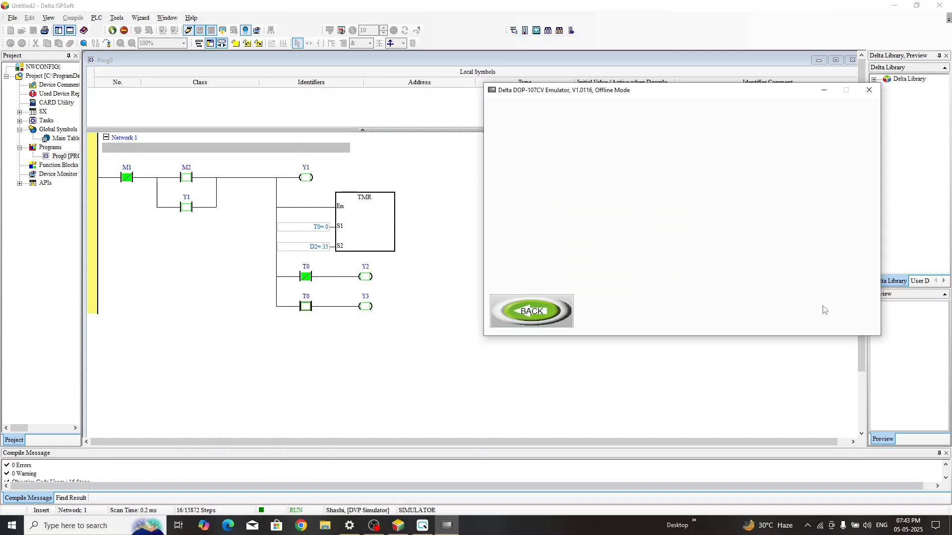
click(535, 313)
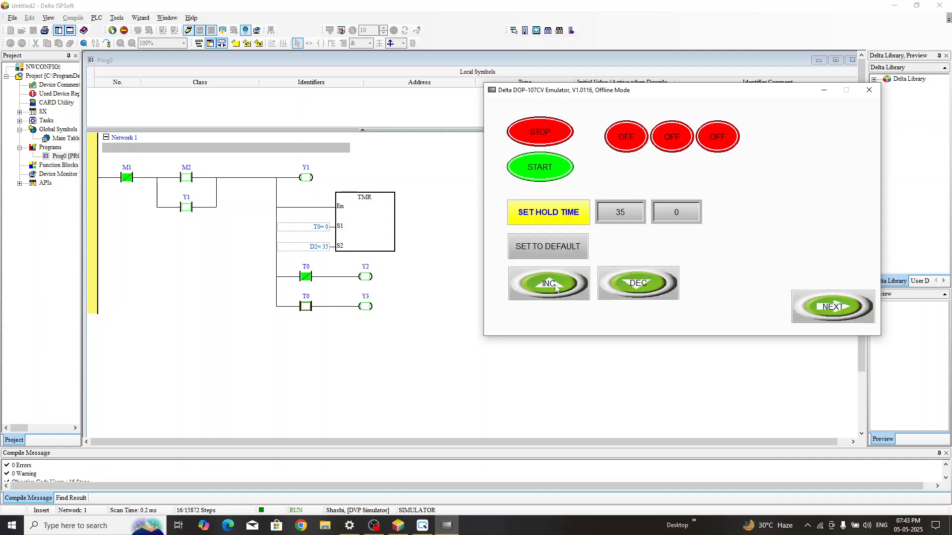
Test the timer sequence from START with a hold time of 100, and close the emulator once the time has elapsed
click(539, 221)
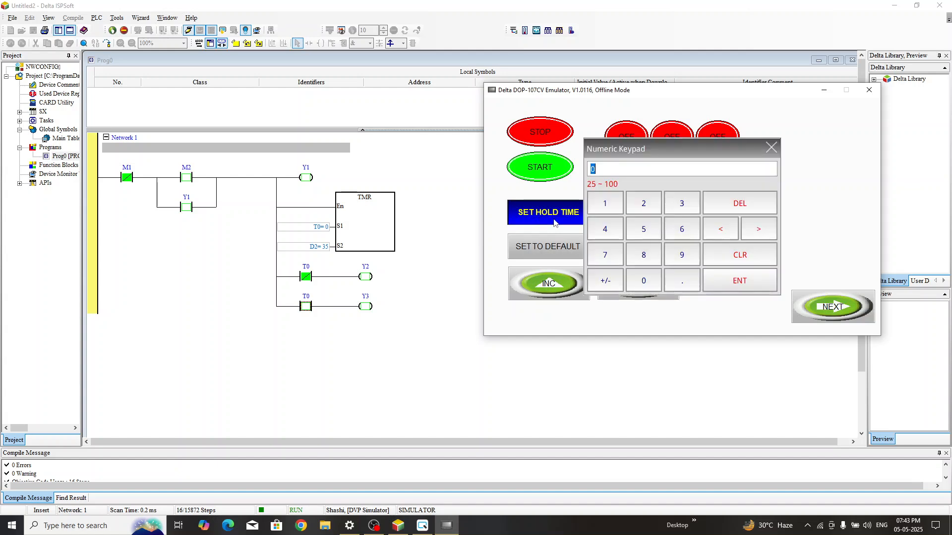
click(615, 210)
click(644, 281)
click(645, 281)
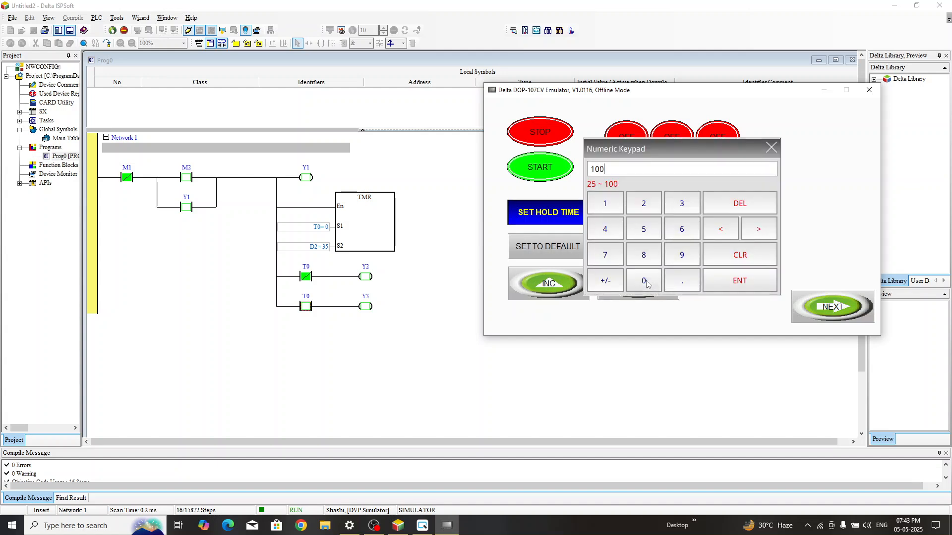
click(748, 286)
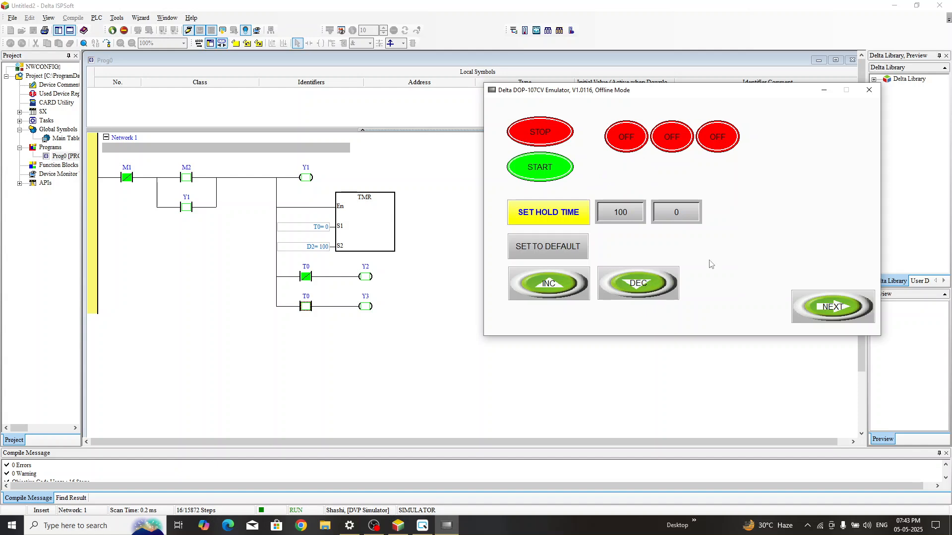
click(550, 171)
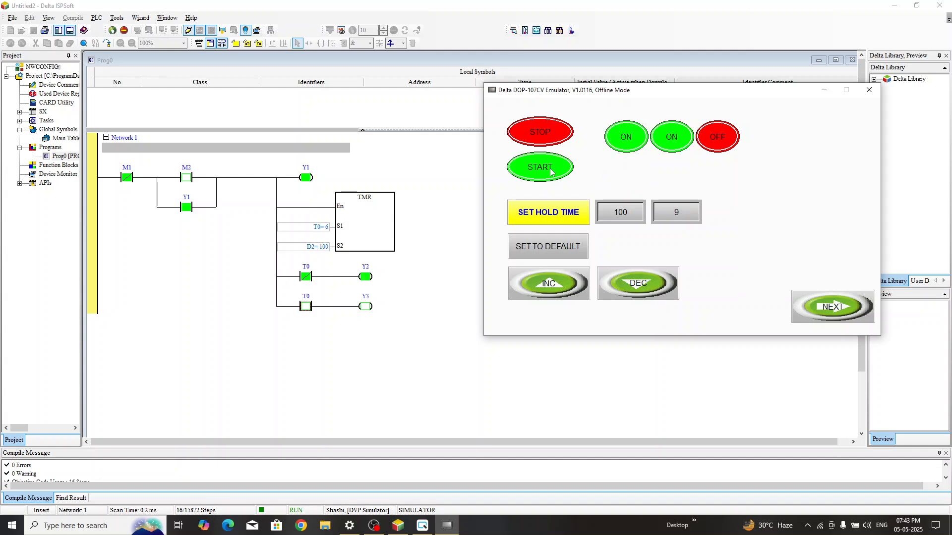
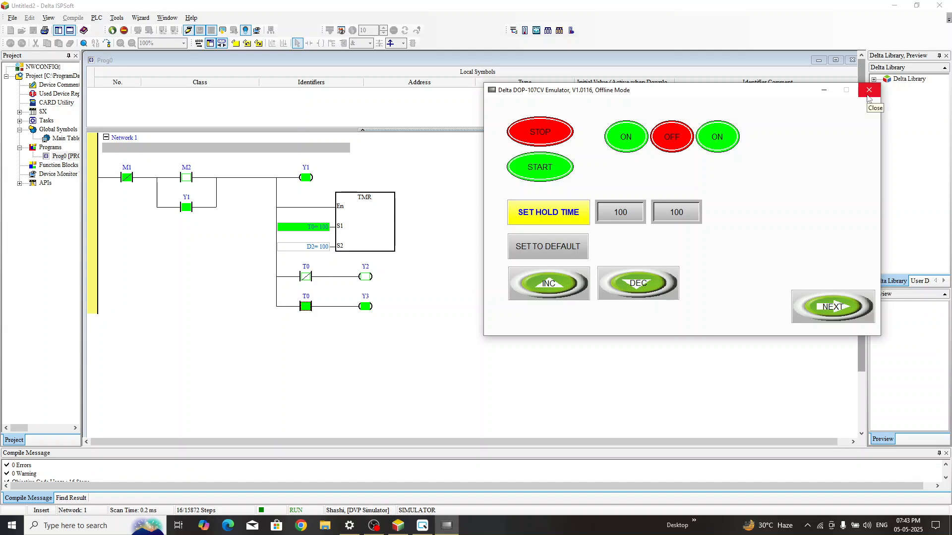
click(868, 91)
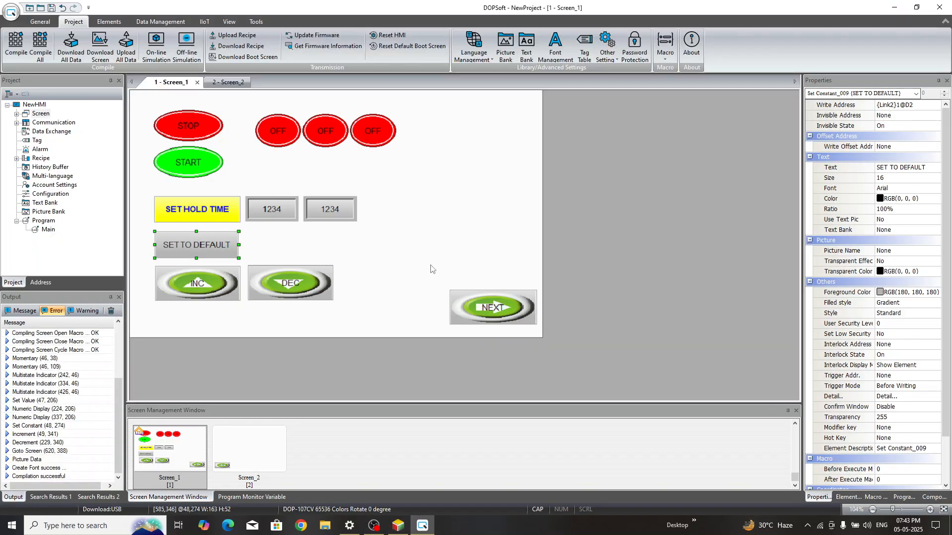
Place a Meter(1) element about 172 by 134 px on Screen_1, below and beside the OFF indicators
right_click(431, 182)
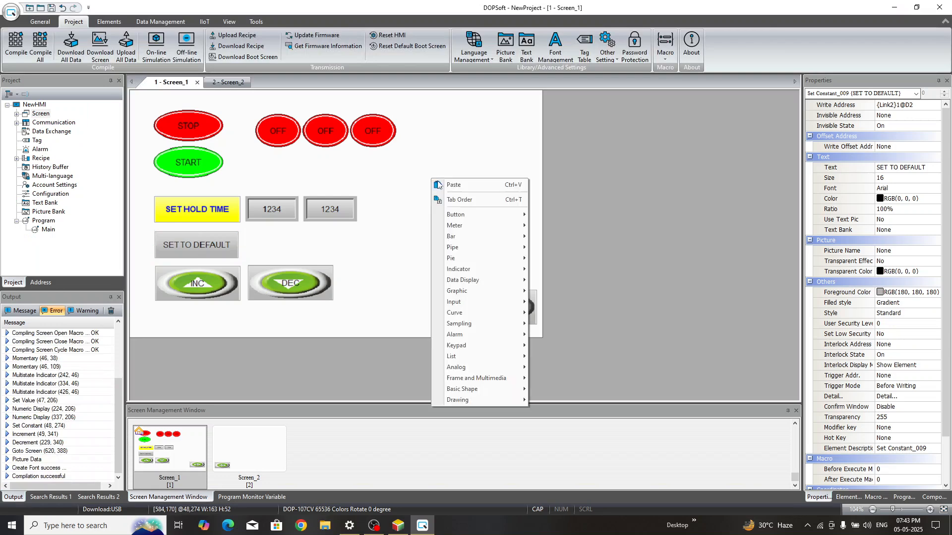
mouse_move(482, 229)
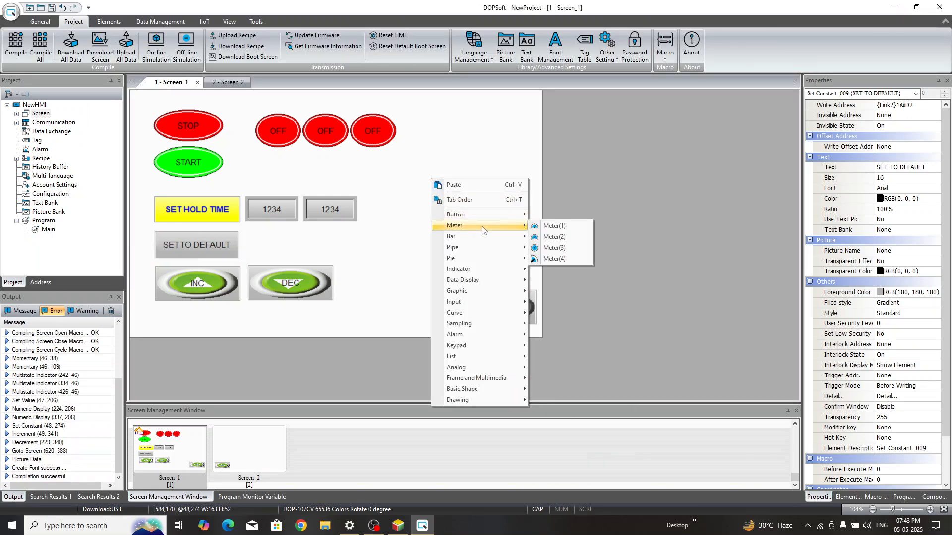
click(550, 226)
mouse_move(380, 163)
mouse_down()
mouse_move(444, 233)
mouse_move(468, 231)
mouse_up()
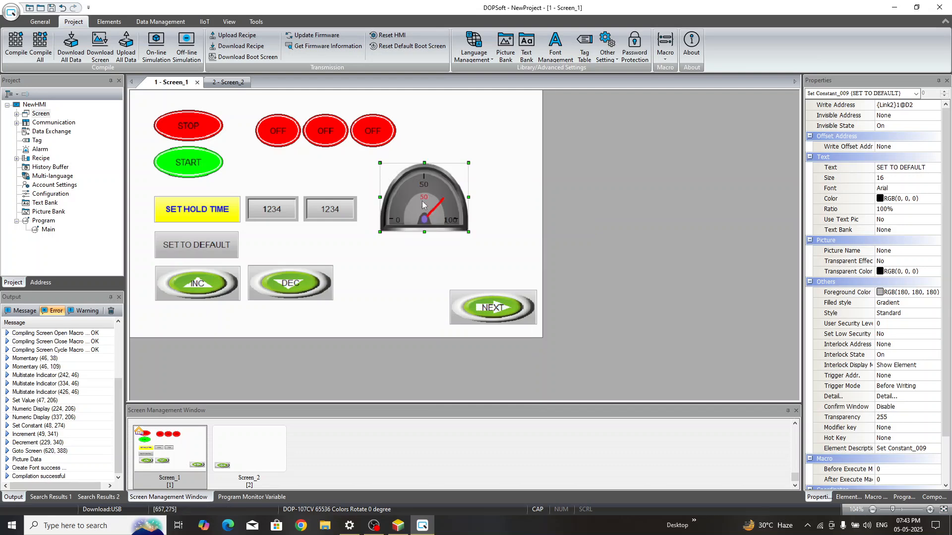
Set the read address of the new meter on Screen_1 to T0 on Link2
double_click(432, 203)
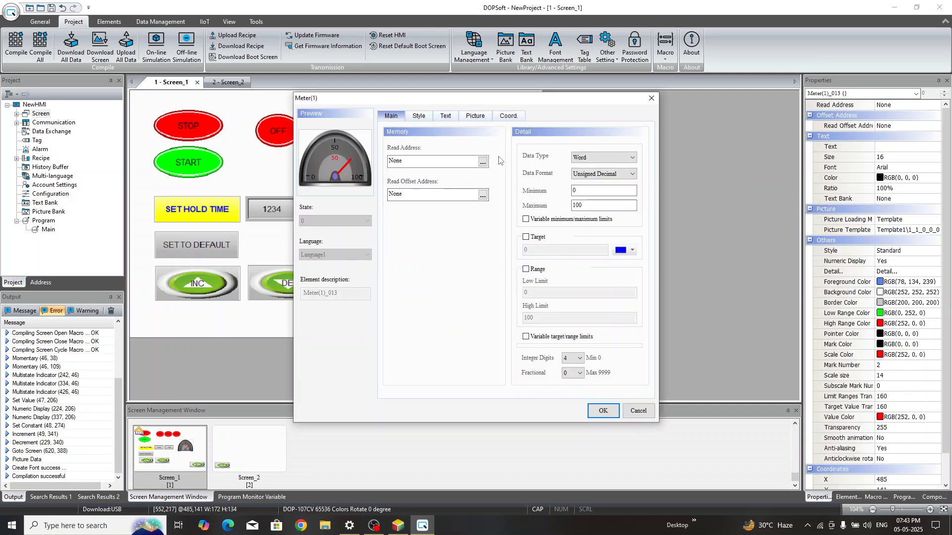
click(483, 162)
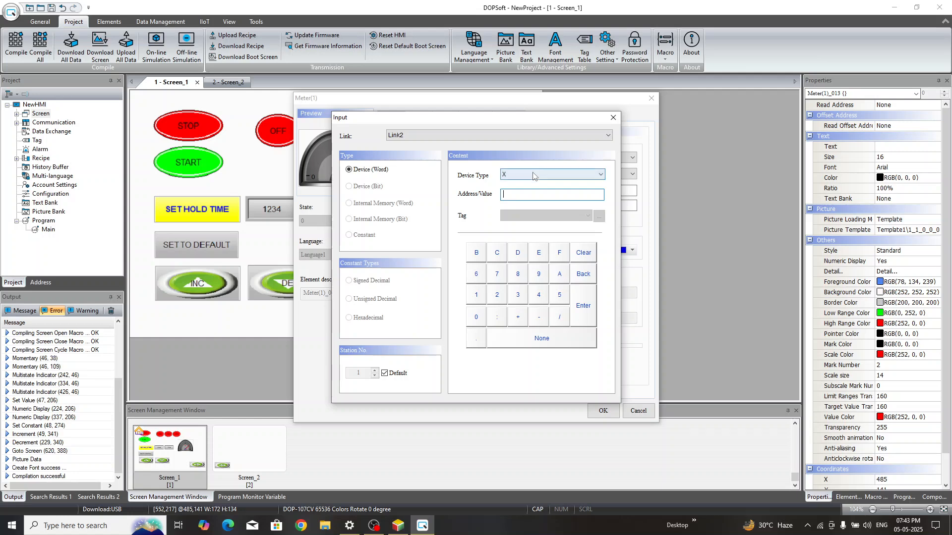
click(533, 173)
text(t0)
click(584, 295)
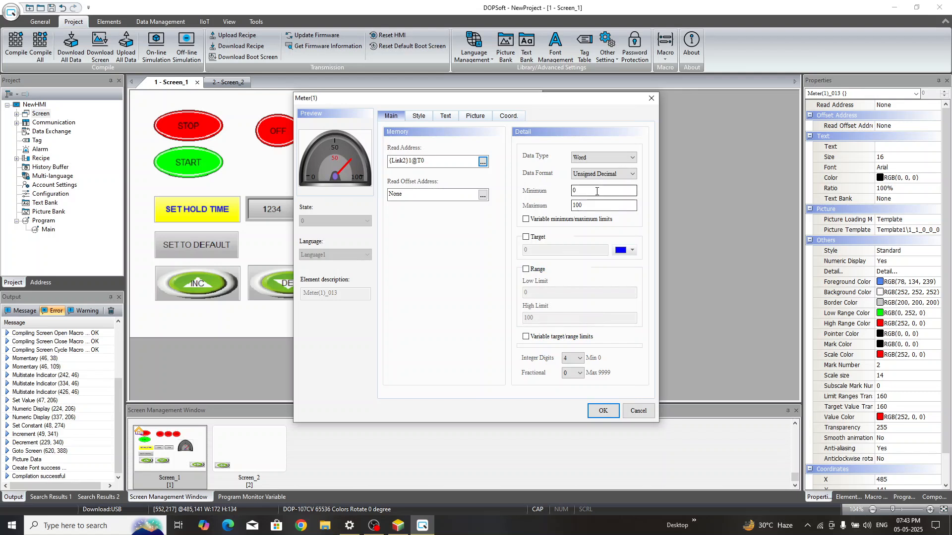
Enable a target of 80 for the meter and style its scale with mark number 5, subscale mark number 3 and numeric display Yes
click(544, 241)
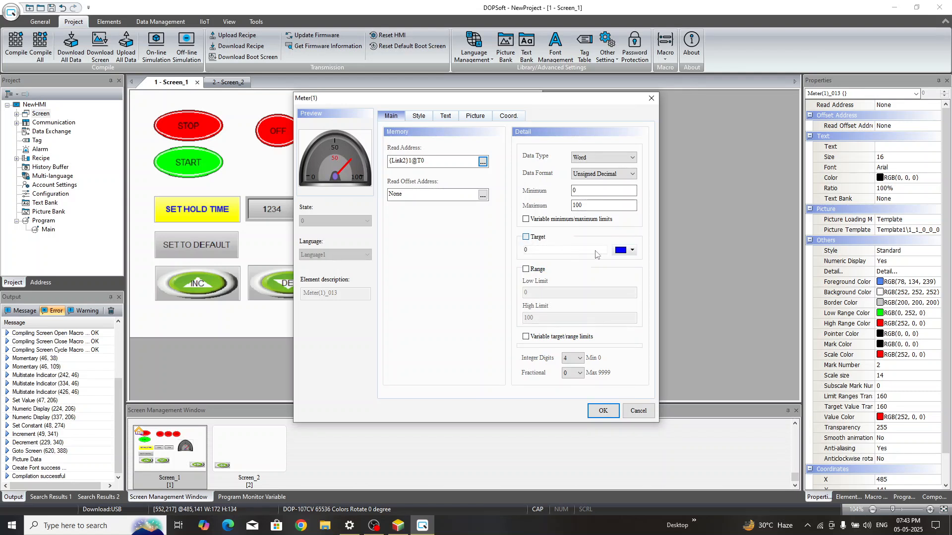
click(526, 238)
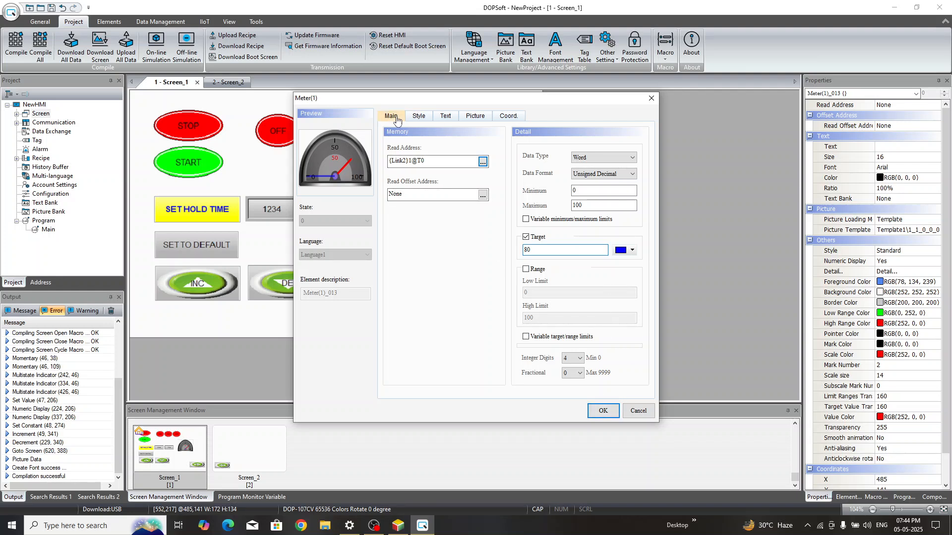
click(418, 116)
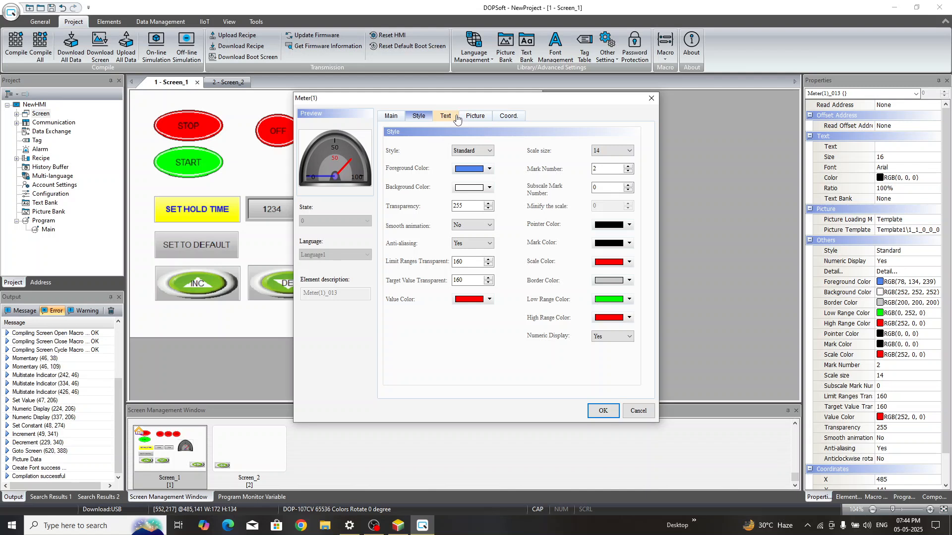
click(628, 167)
click(628, 167)
click(628, 167)
click(616, 341)
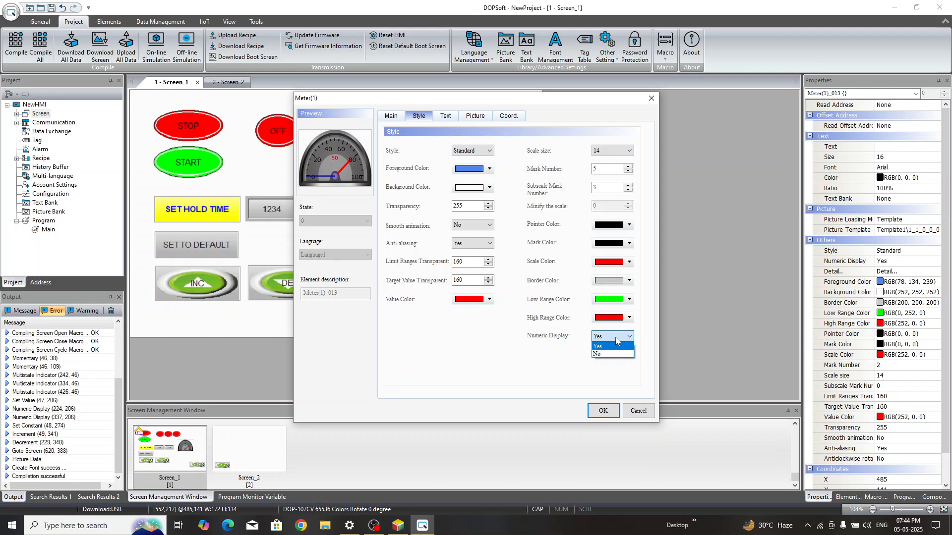
click(613, 347)
click(602, 411)
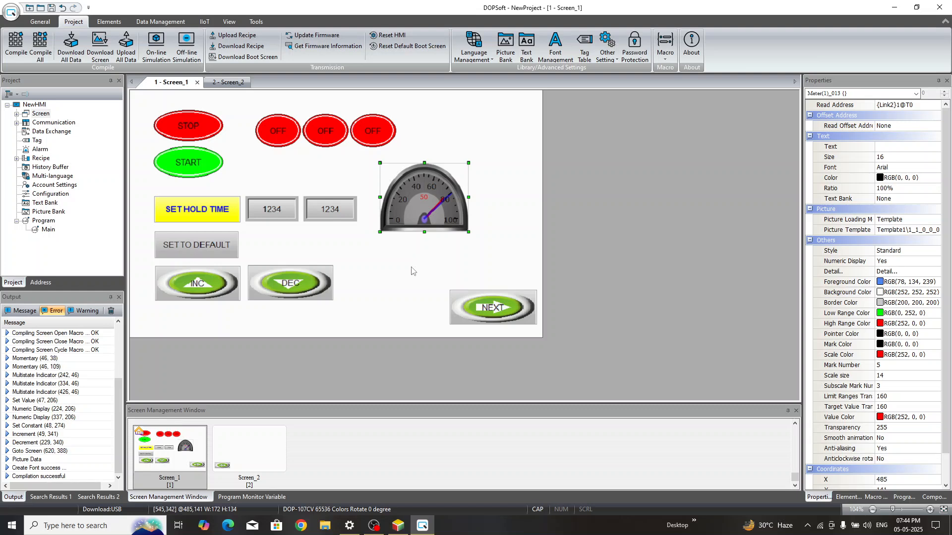
Place a Normal bar element about 276 by 64 px below the meter on Screen_1
right_click(411, 271)
mouse_move(477, 326)
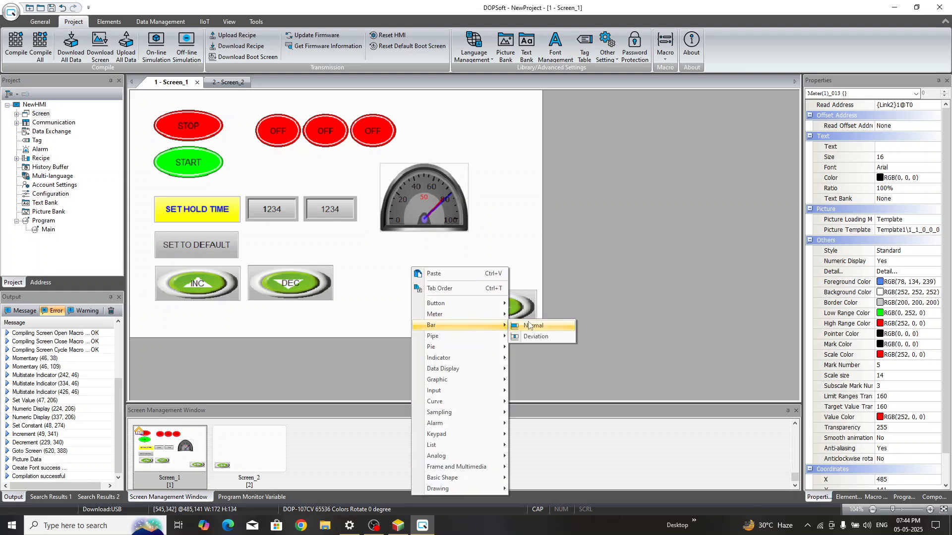
click(529, 325)
drag(349, 238, 491, 271)
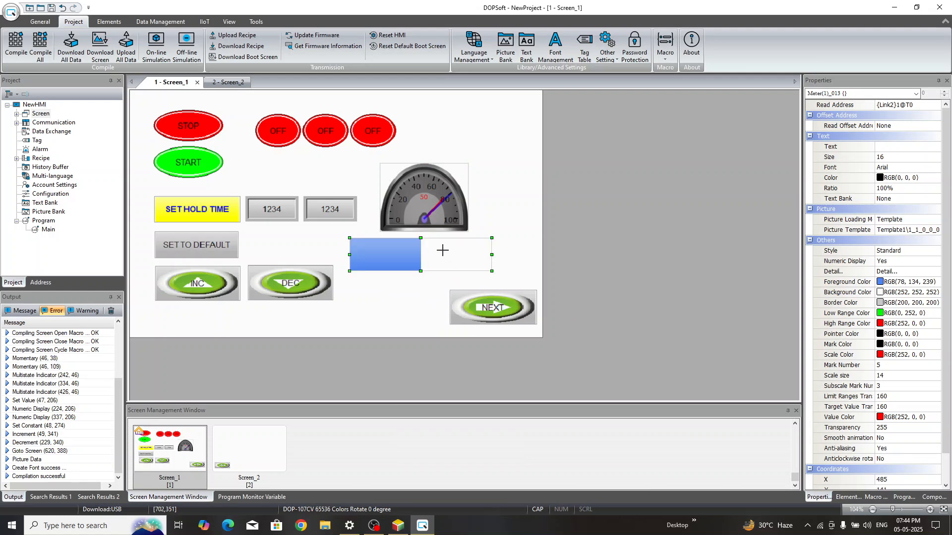
Set the read address of the bar below the meter to T0 on Link2
click(493, 162)
click(524, 175)
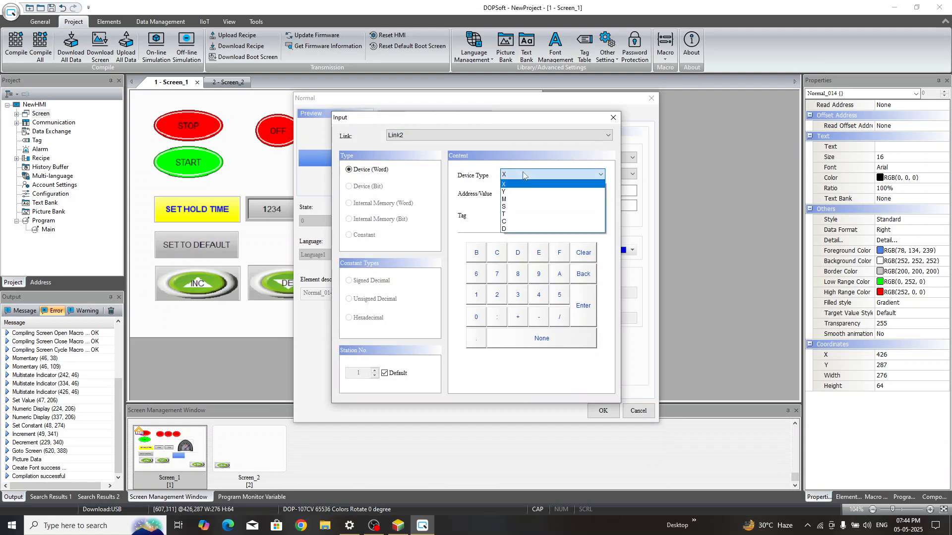
text(t0)
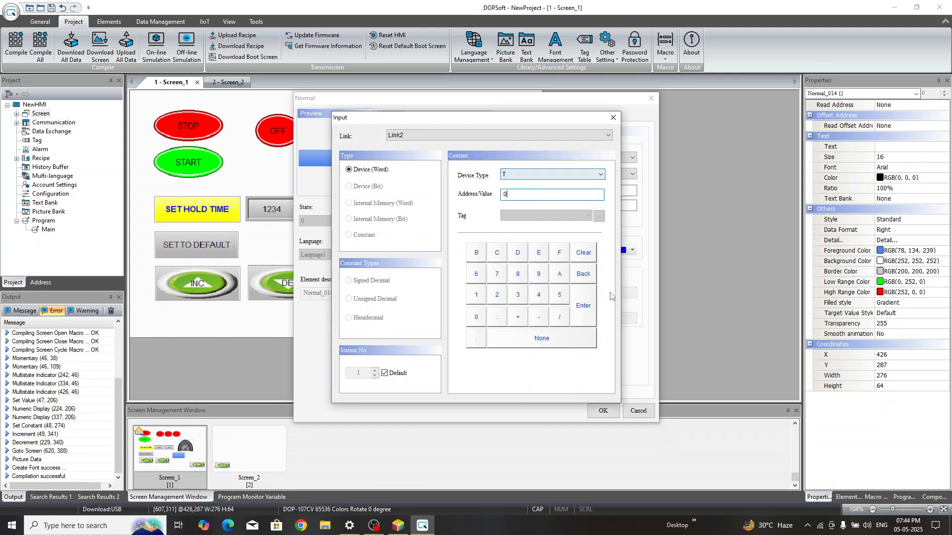
click(591, 304)
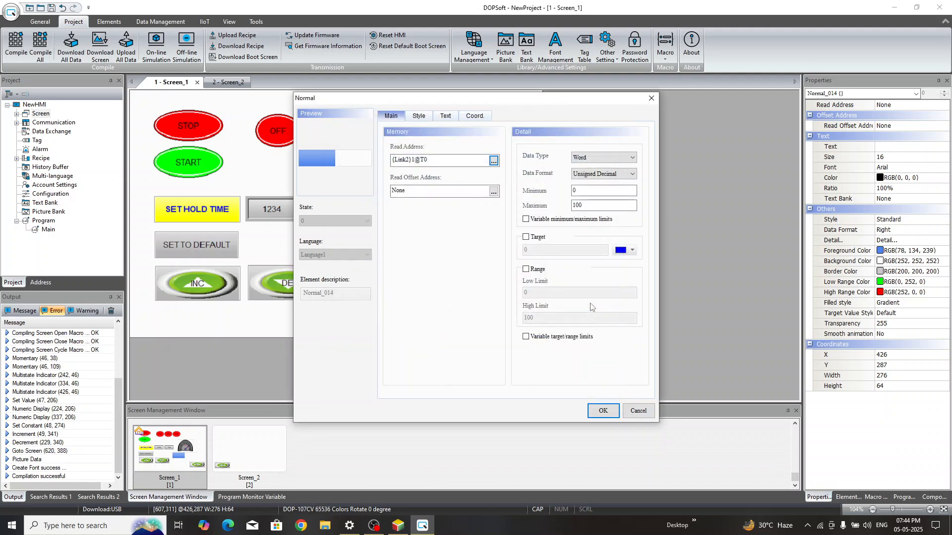
click(612, 416)
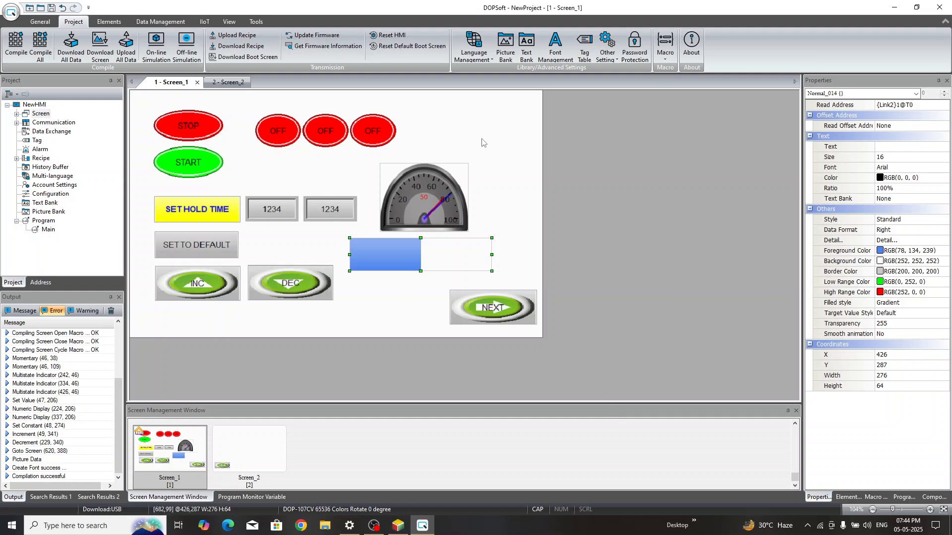
Open Screen_2 and place a Pipe(1) tank element about 167 by 132 px in its upper area
click(261, 451)
right_click(378, 179)
mouse_move(423, 240)
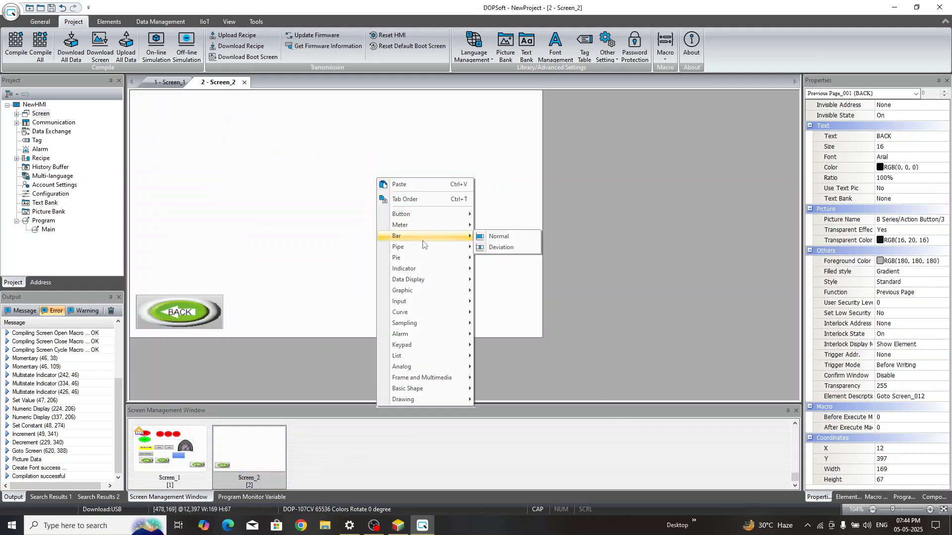
mouse_move(463, 248)
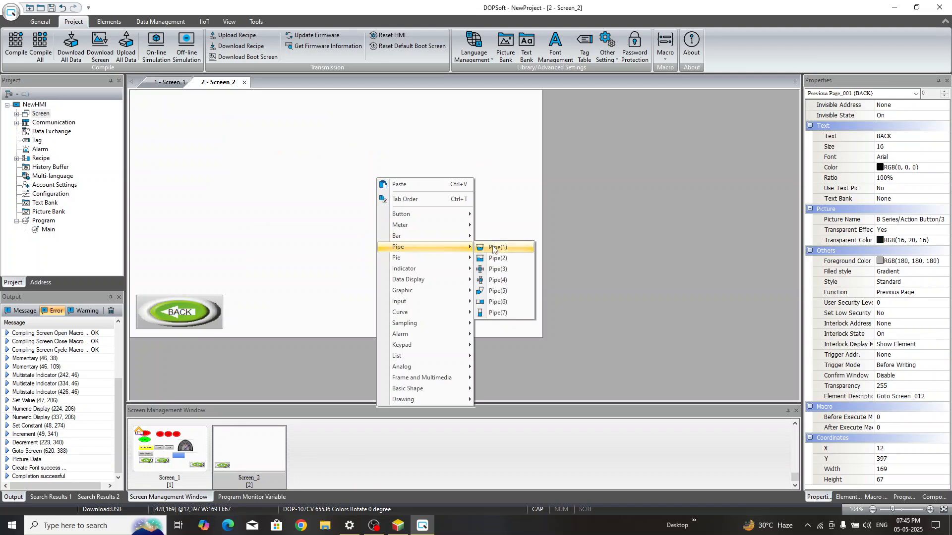
click(494, 248)
drag(228, 120, 314, 189)
Set the read address of the Pipe(1) tank on Screen_2 to T0 on Link2
double_click(283, 154)
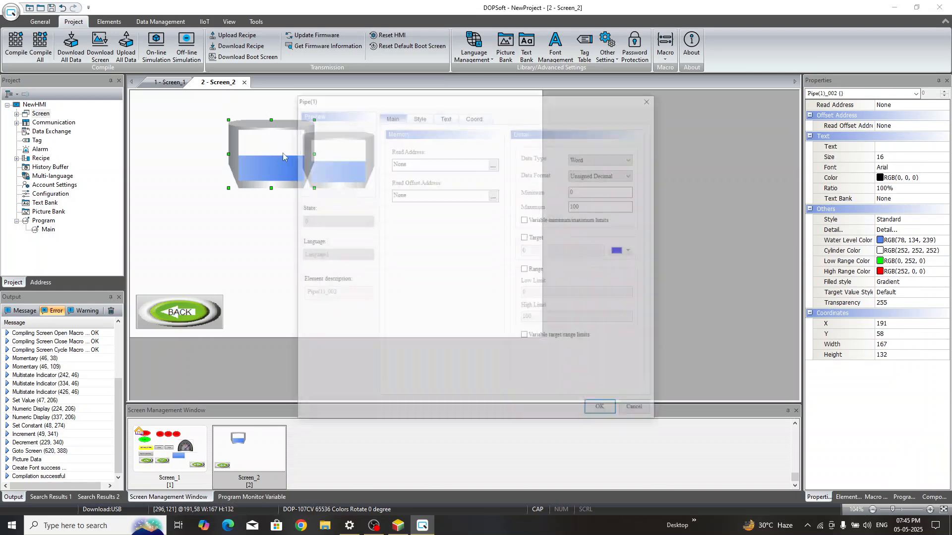
click(493, 163)
click(515, 173)
click(514, 173)
text(0)
click(585, 313)
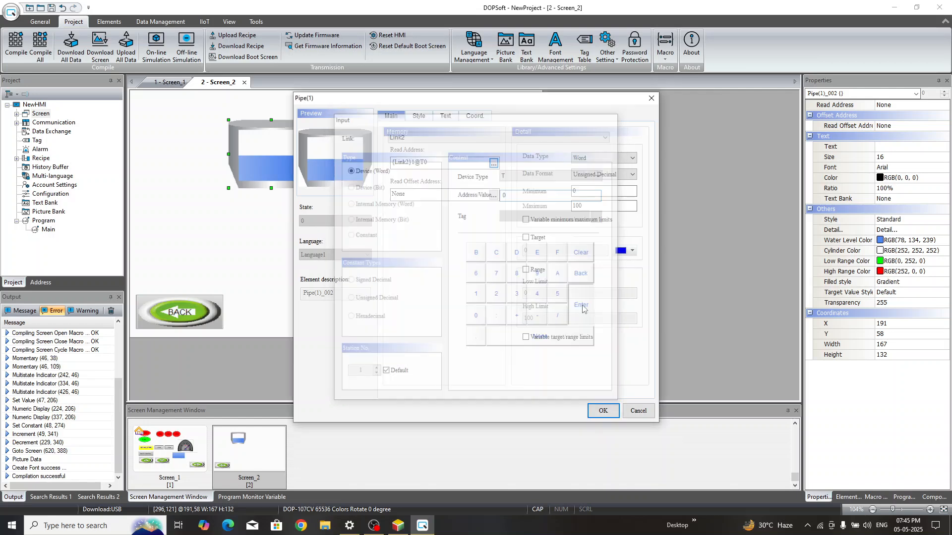
click(603, 411)
Place a Pie(1) element about 220 by 140 px beside the tank on Screen_2
right_click(425, 172)
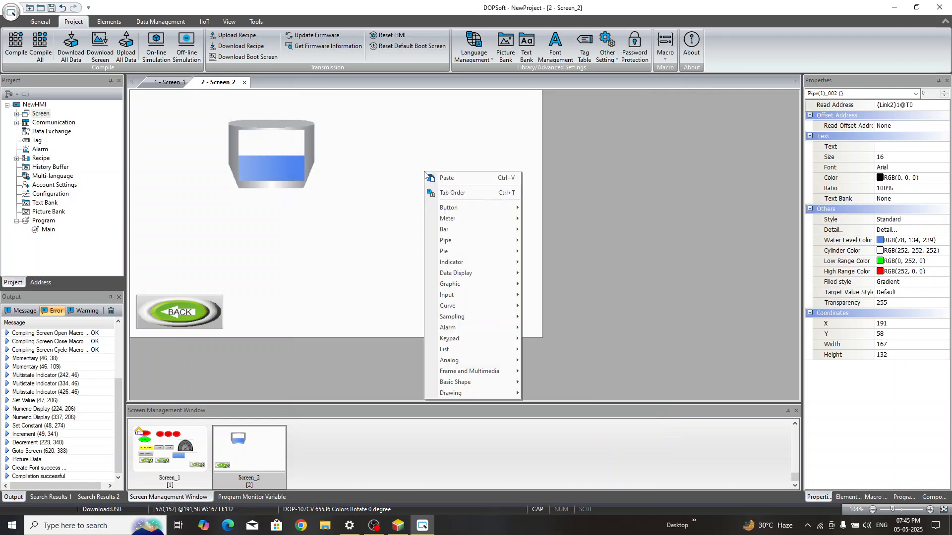
mouse_move(476, 255)
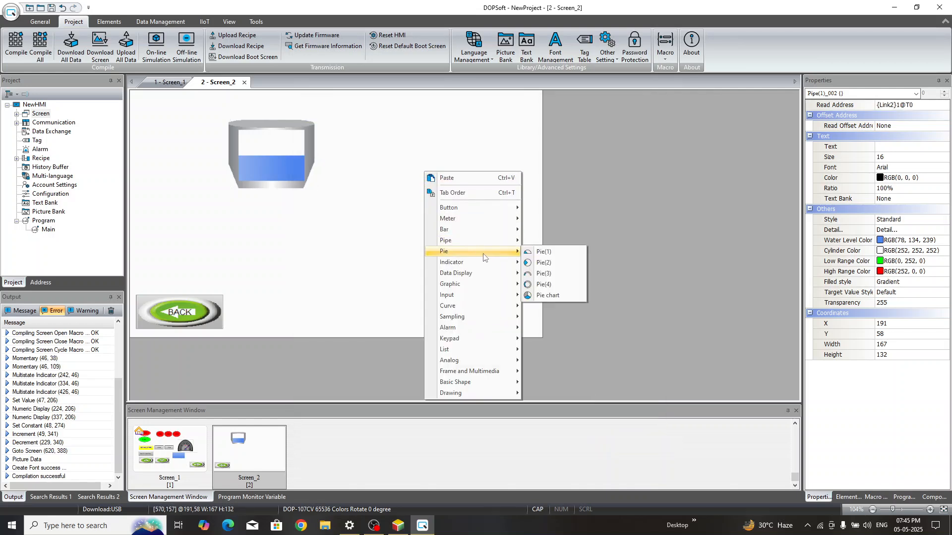
click(544, 252)
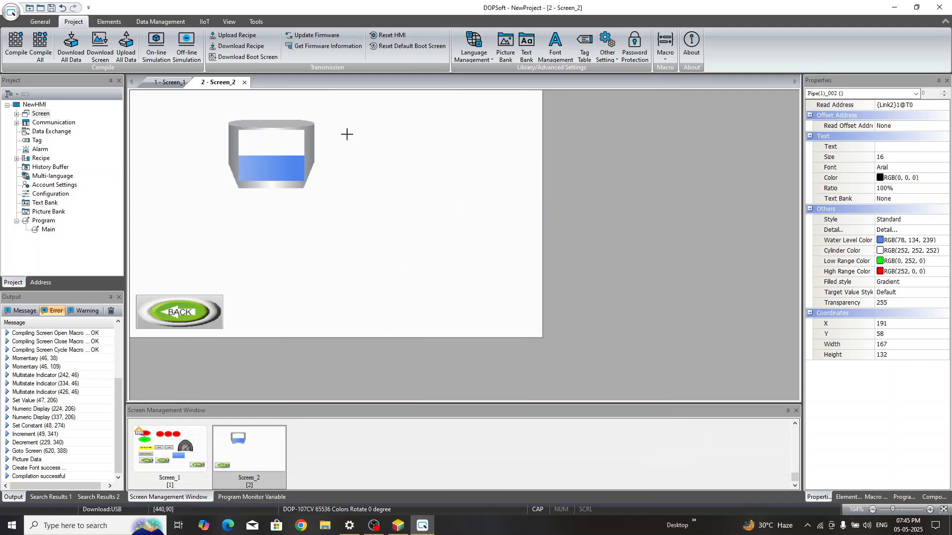
drag(329, 113, 443, 185)
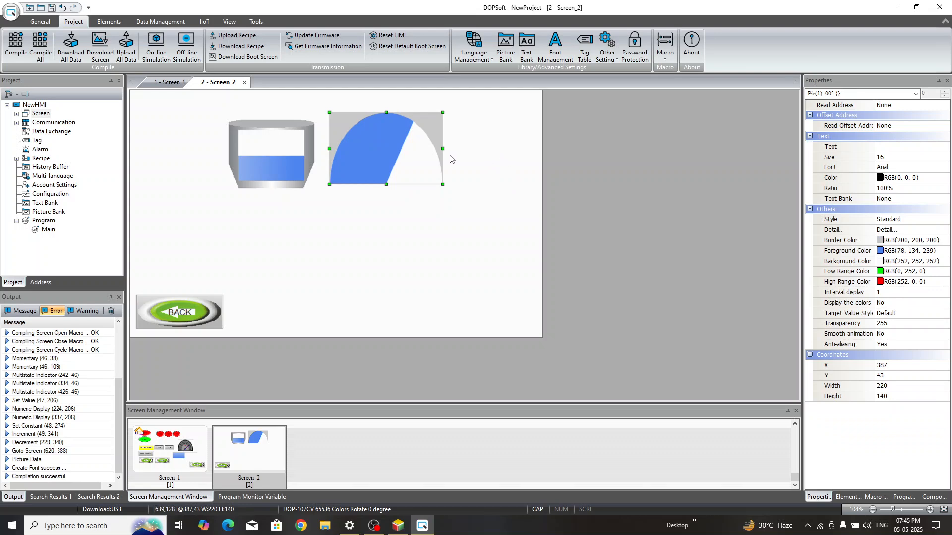
Set the read address of the Pie(1) element on Screen_2 to T0 on Link2
double_click(411, 144)
click(493, 160)
click(516, 176)
click(515, 177)
text(0)
click(584, 320)
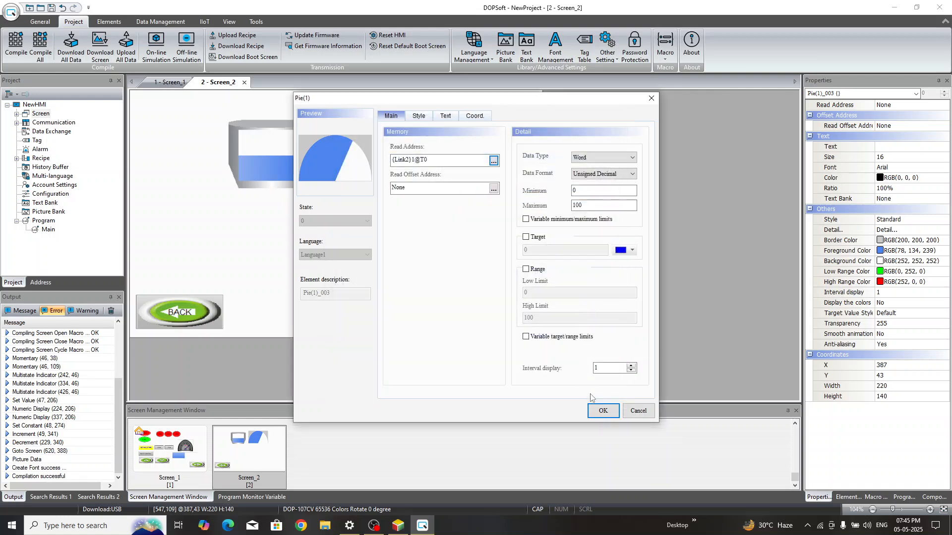
click(603, 410)
Place a horizontal Pipe(6) element about 358 by 23 px below the tank and pie on Screen_2
right_click(341, 253)
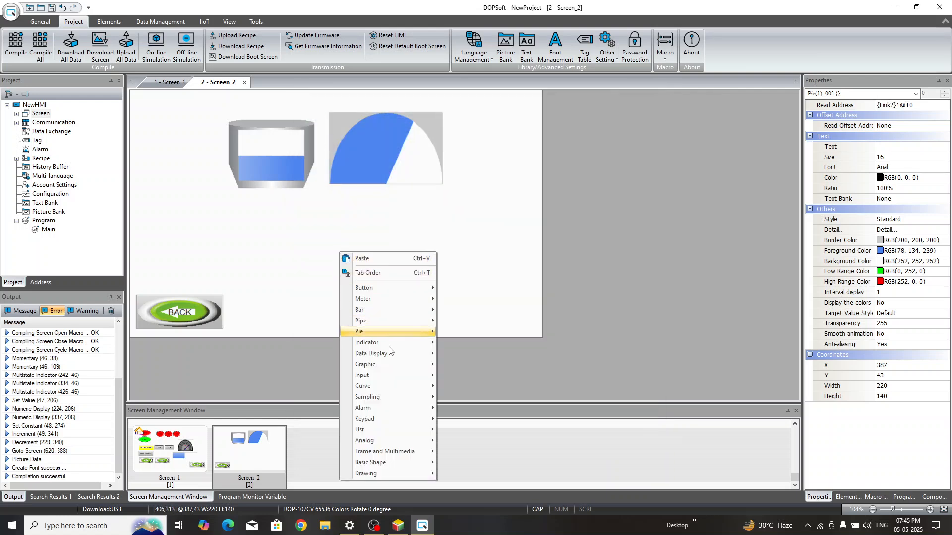
mouse_move(400, 346)
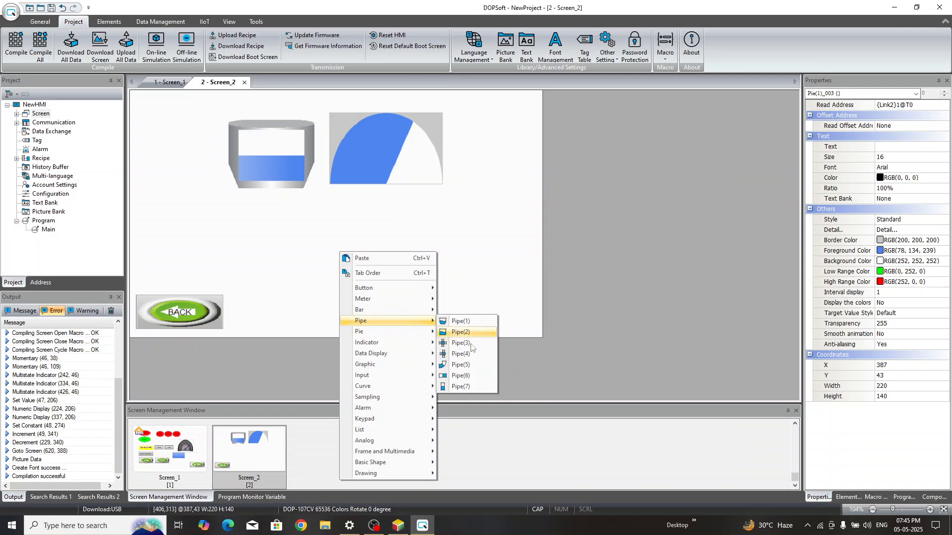
click(460, 375)
drag(270, 212, 450, 252)
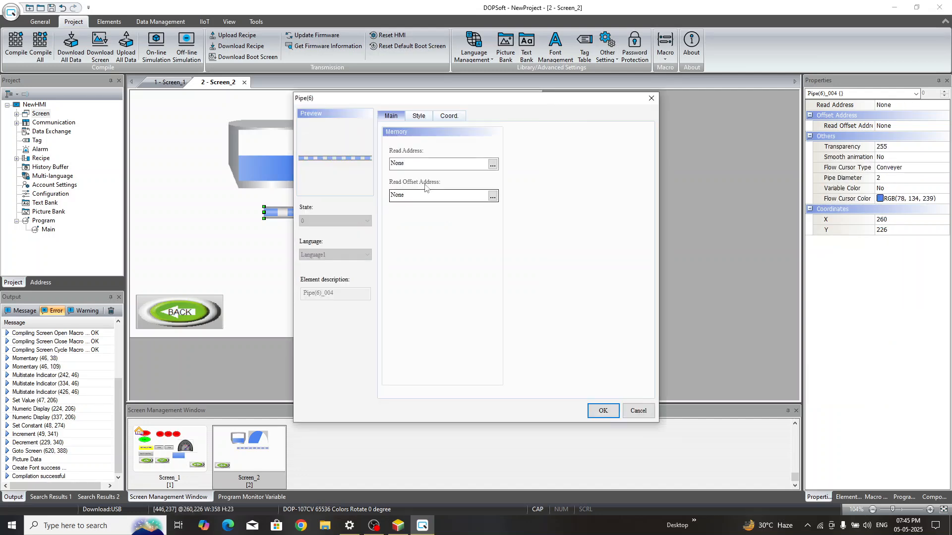
Set the read address of the Pipe(6) element on Screen_2 to T0 on Link2
click(492, 164)
click(519, 176)
text(t0)
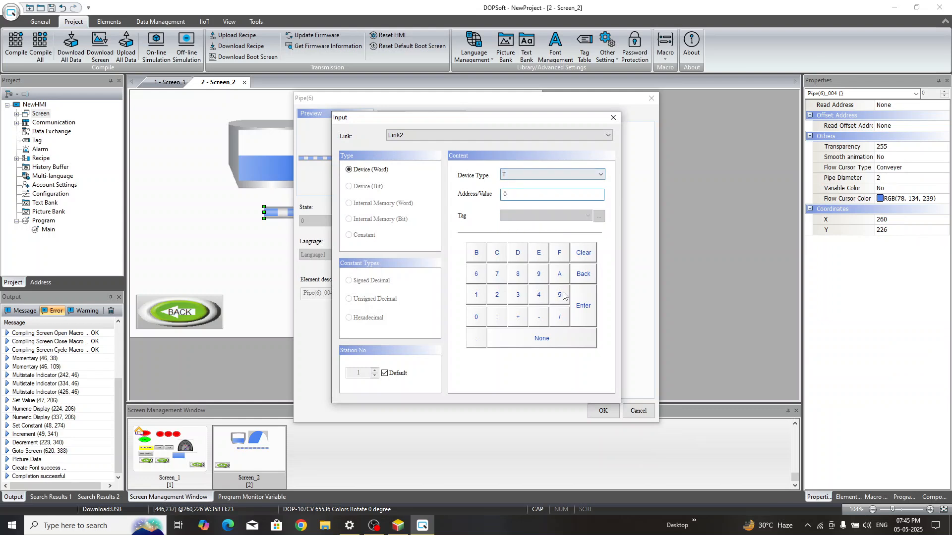
click(585, 300)
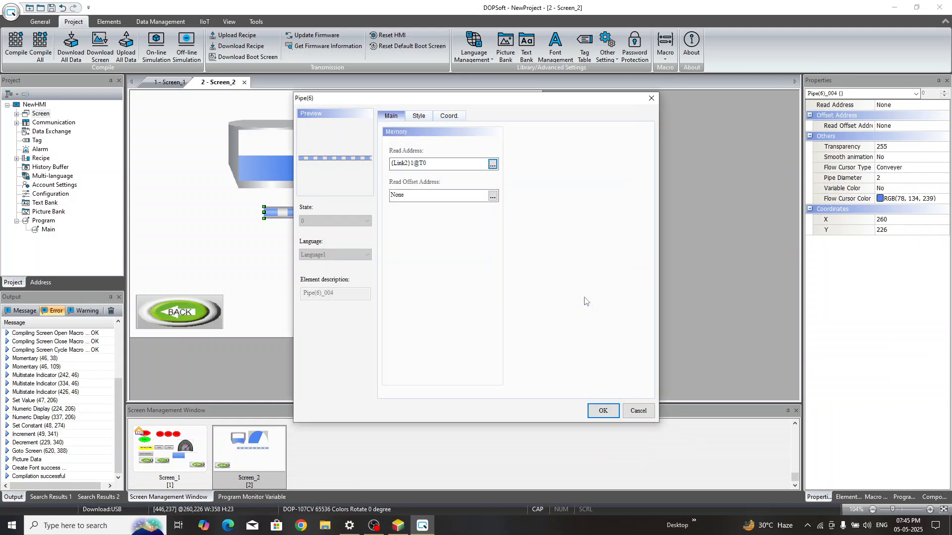
click(603, 412)
click(443, 293)
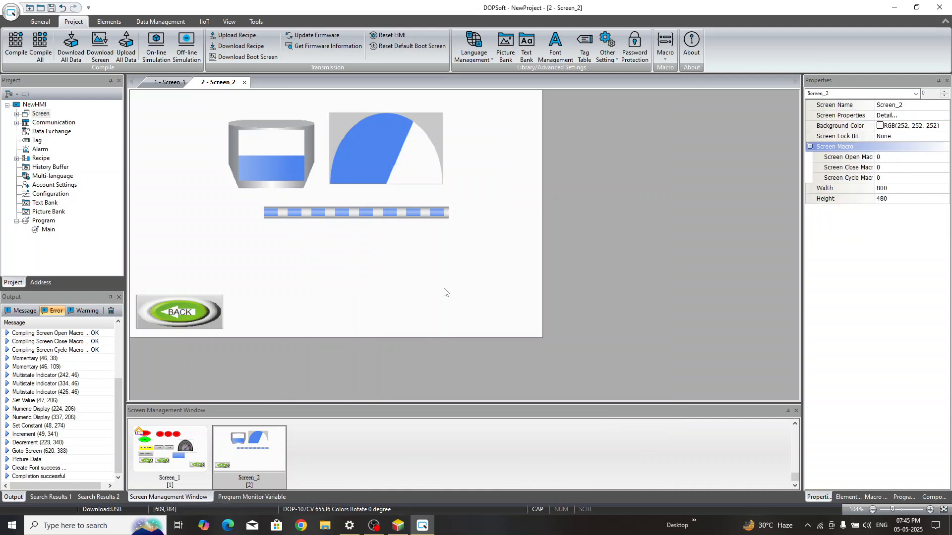
Run the off-line simulation, restart the timer with STOP and START to check the displays on both screens, and close the emulator
click(187, 50)
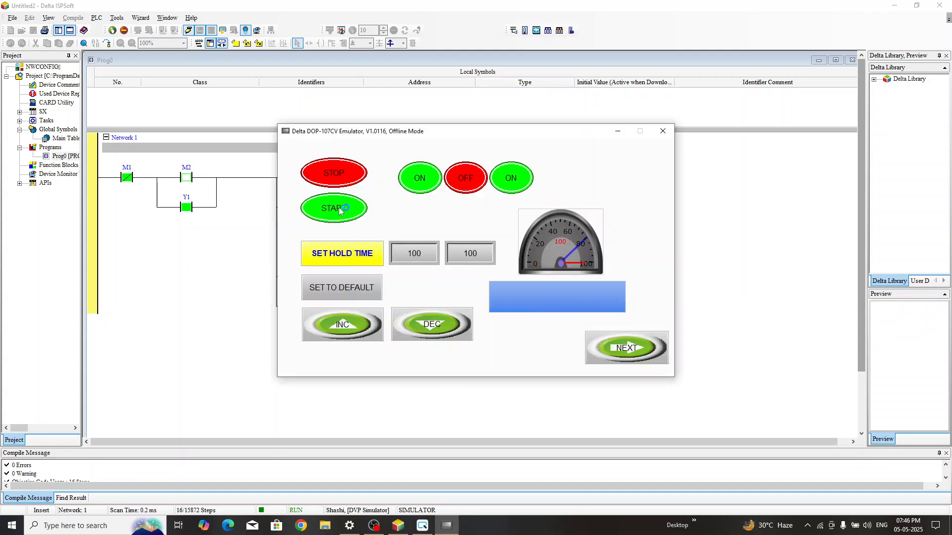
click(336, 175)
click(341, 211)
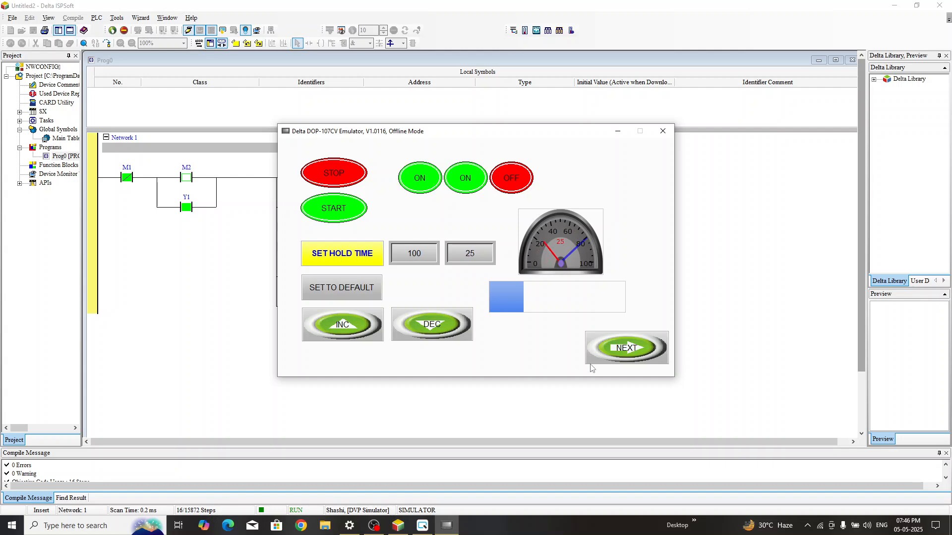
click(628, 348)
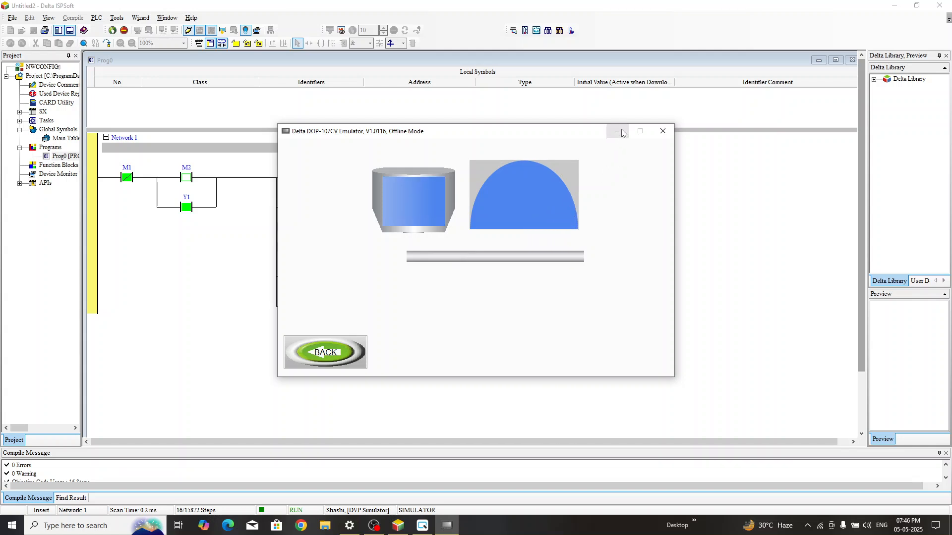
click(664, 132)
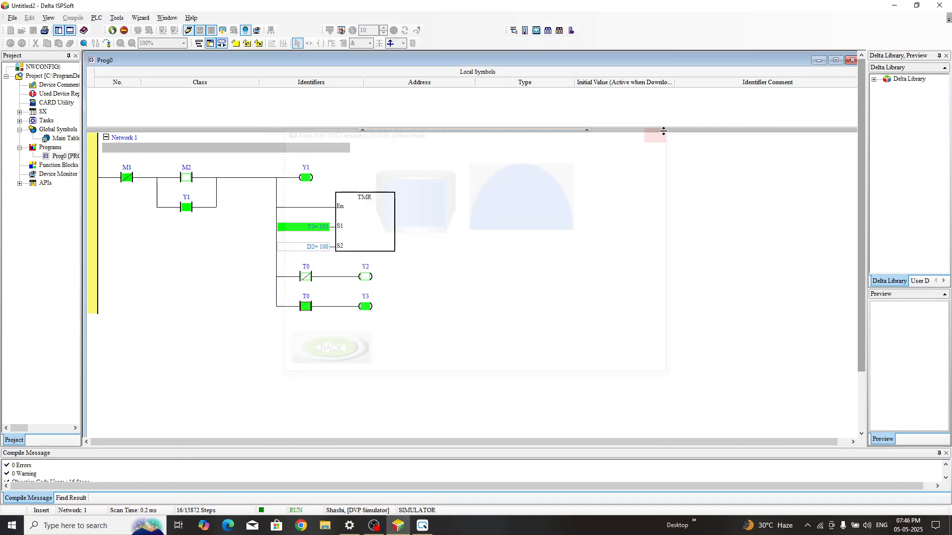